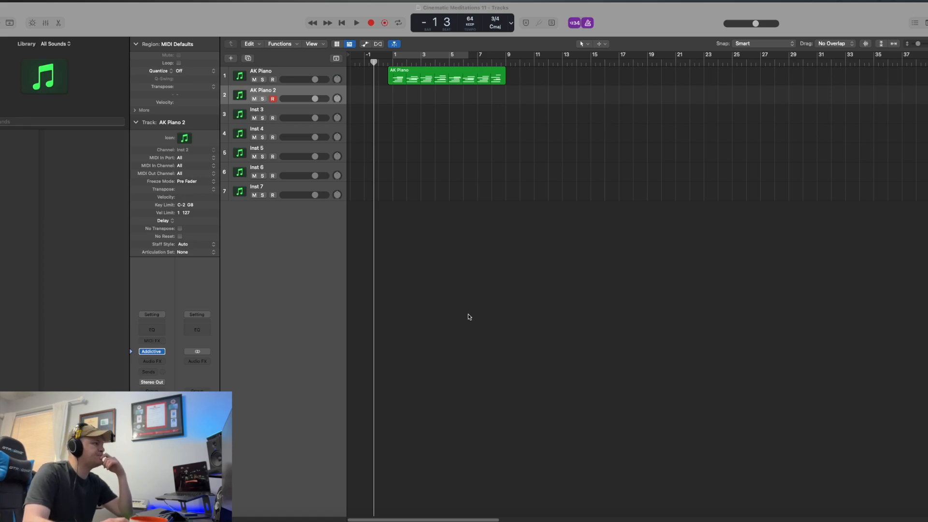
- Play back the AK Piano region and set the secondary arrange tool to the Scissors Tool
click(516, 192)
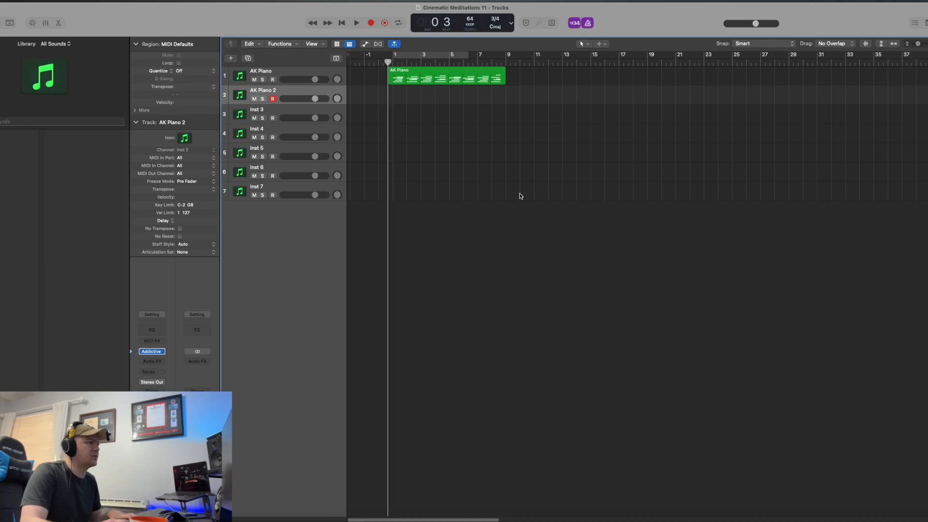
key(space)
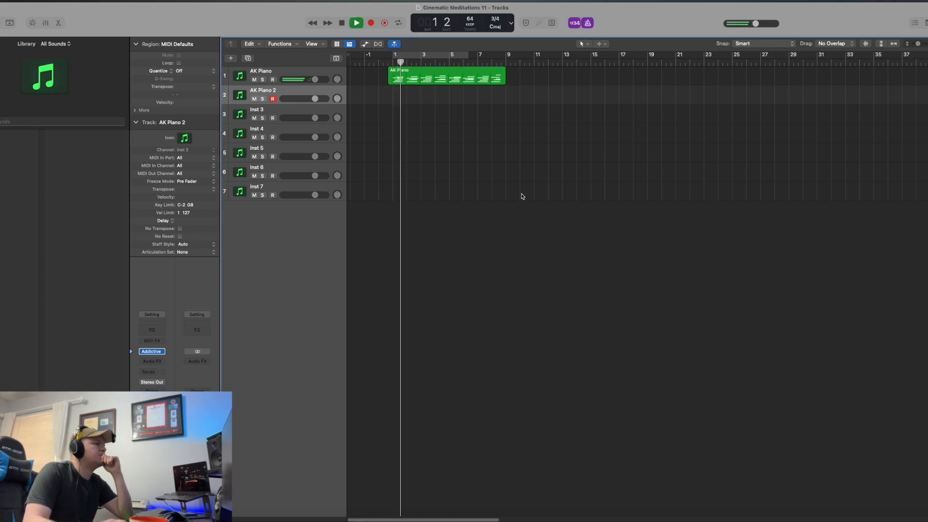
click(587, 23)
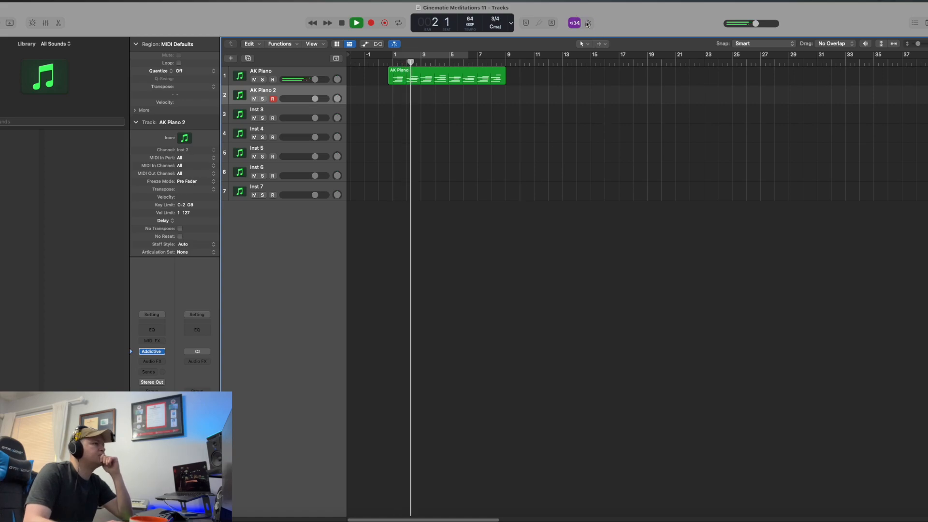
click(598, 44)
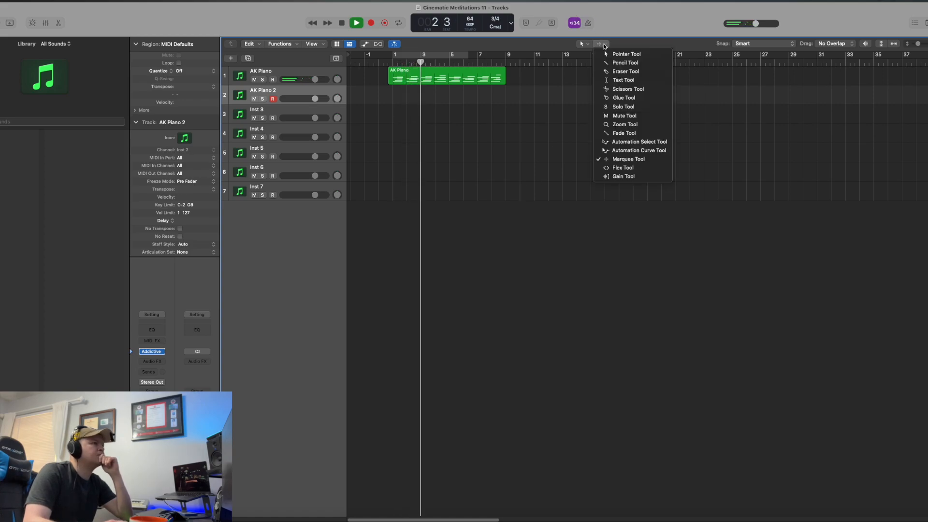
click(623, 88)
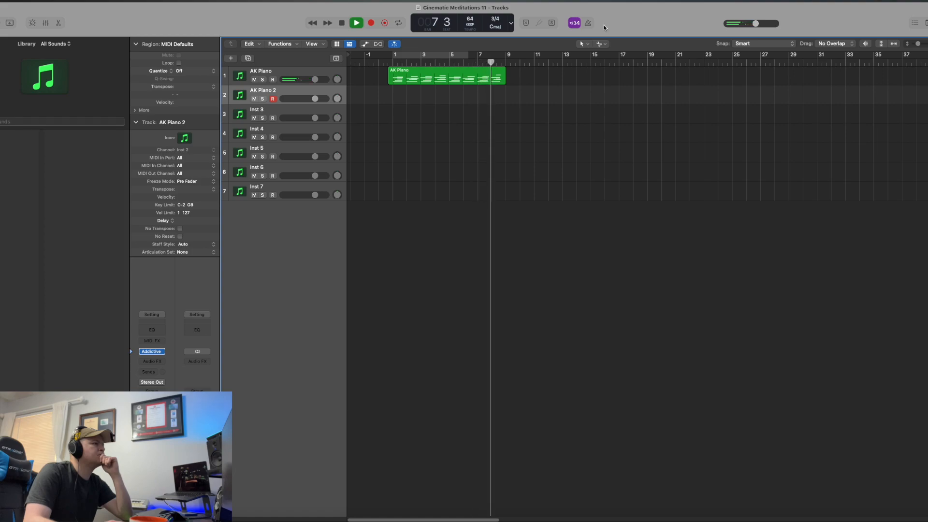
key(space)
click(588, 23)
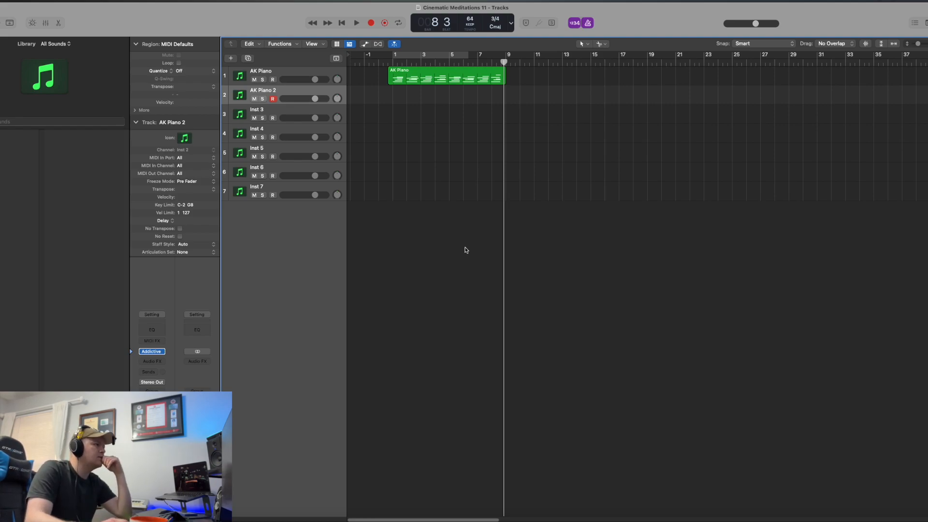
- Open the AK Piano region in the Piano Roll and play it from bar 1, following its notes
click(393, 62)
double_click(451, 77)
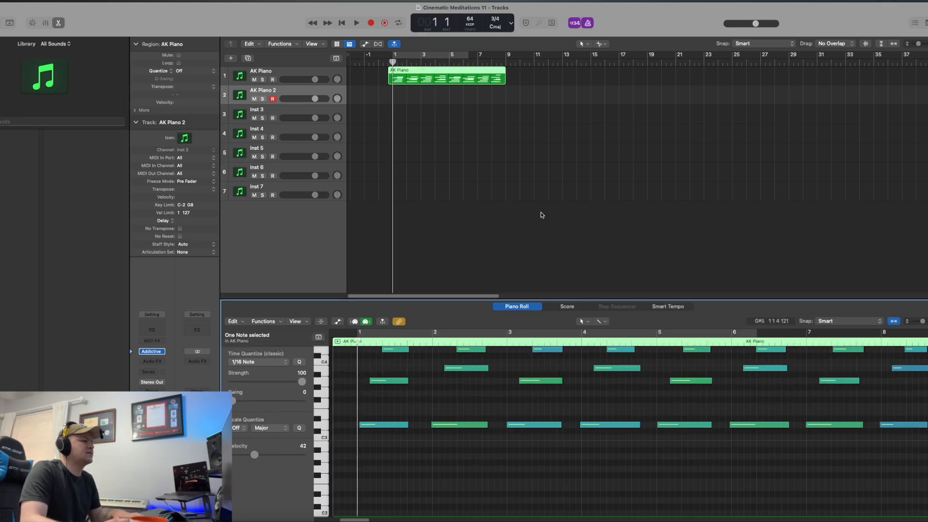
scroll(575, 481, up, 3)
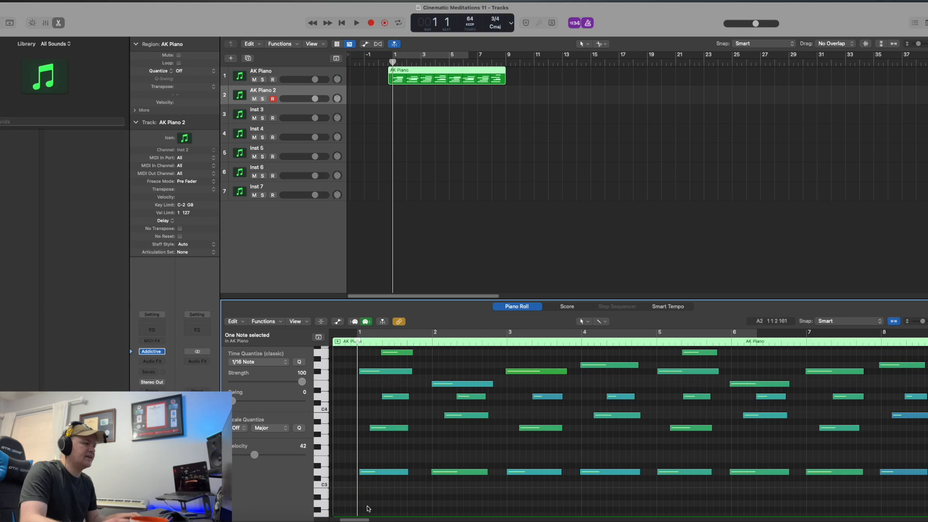
key(space)
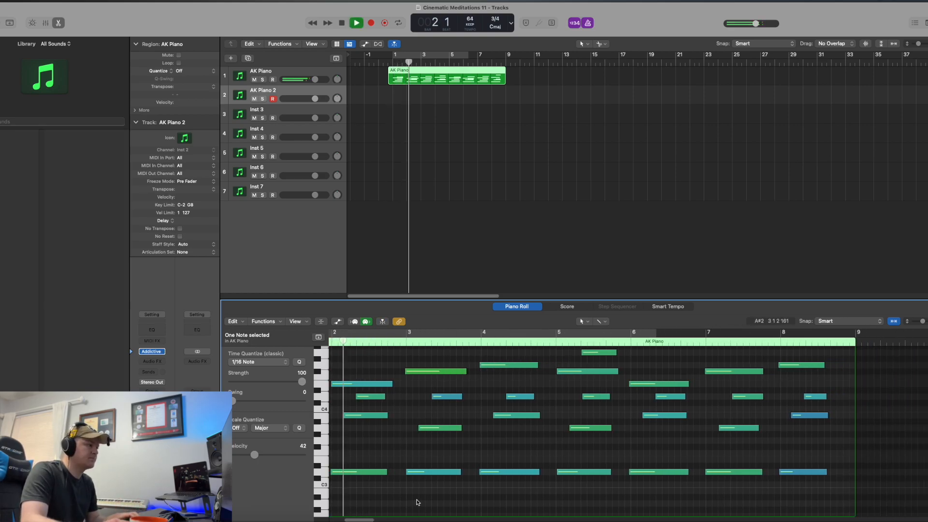
scroll(418, 502, up, 1)
drag(363, 519, 365, 519)
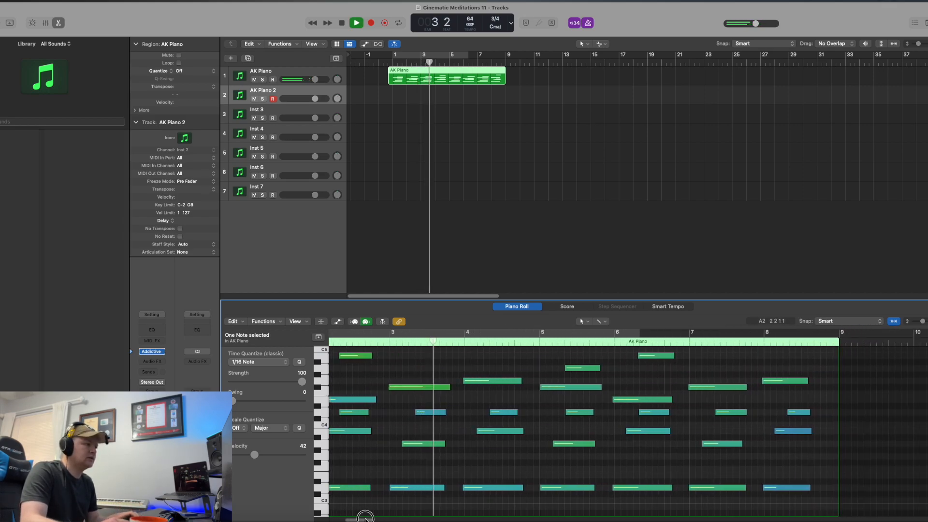
scroll(555, 465, up, 1)
scroll(554, 465, right, 1)
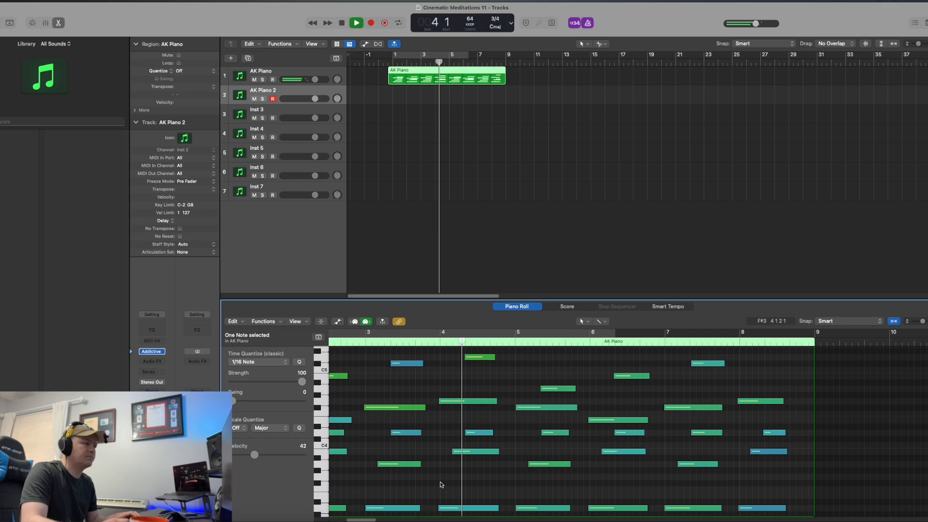
drag(363, 519, 370, 518)
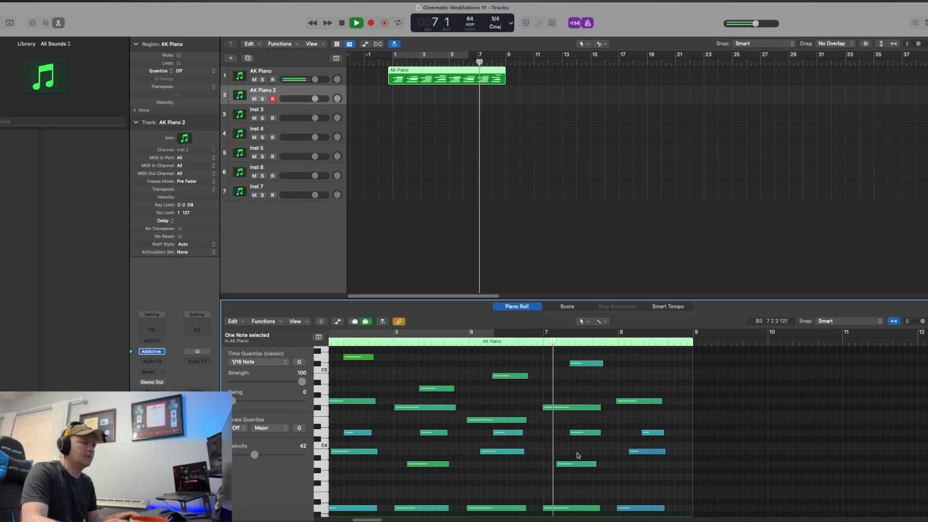
scroll(578, 455, up, 1)
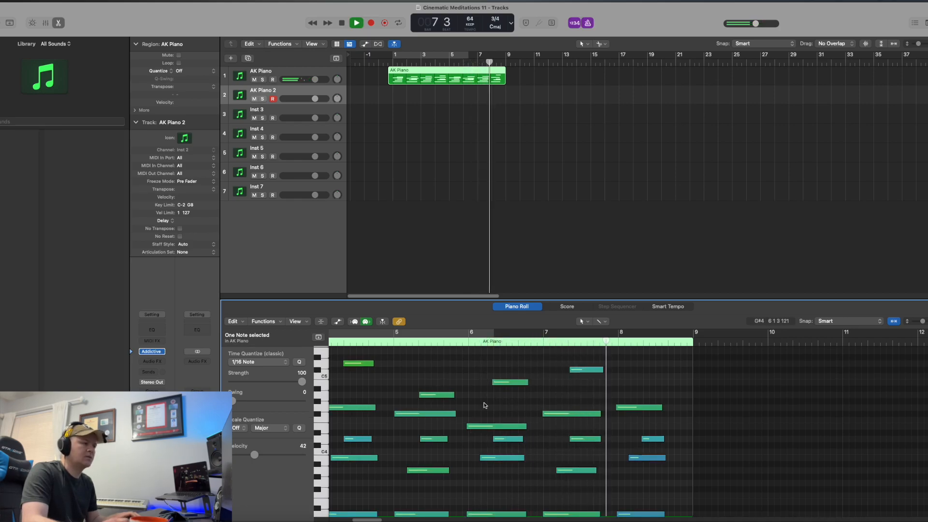
key(space)
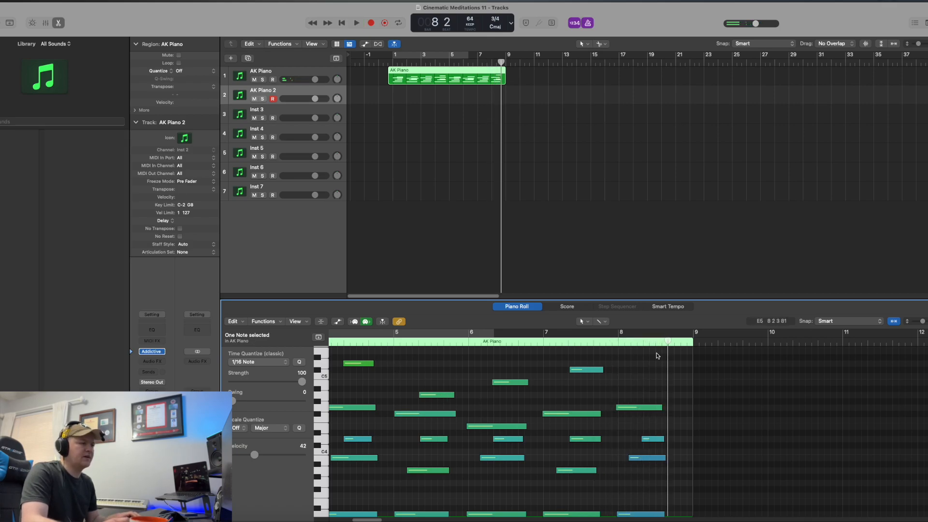
- Select notes in the Piano Roll and play the passage from bar 5 to listen to them
scroll(657, 358, up, 5)
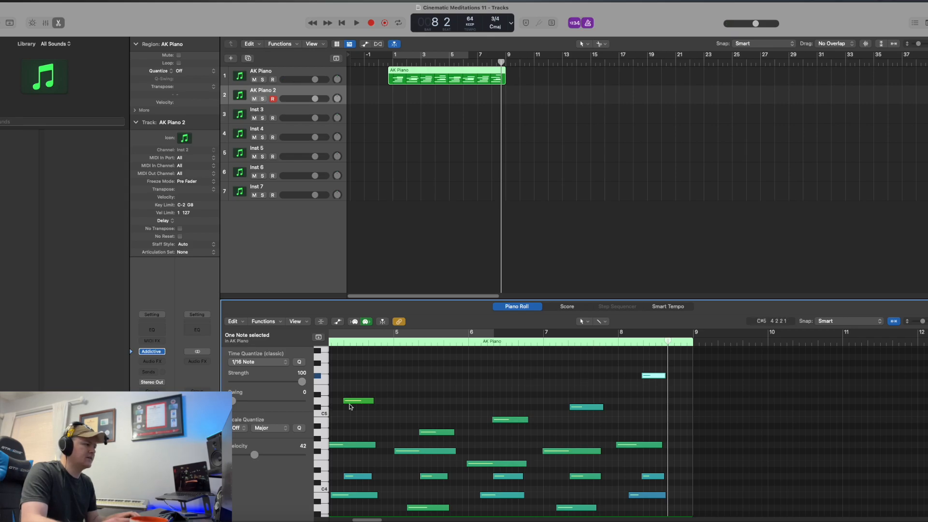
click(350, 401)
click(657, 376)
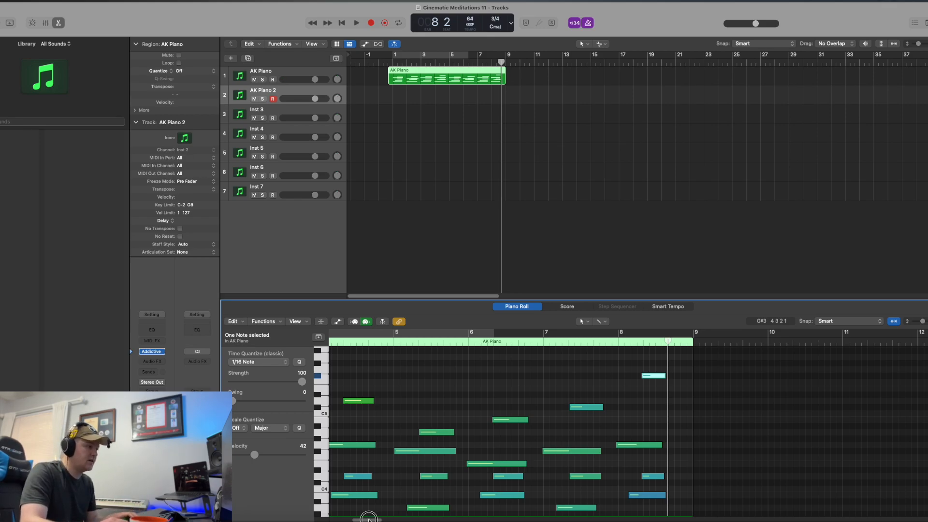
drag(373, 518, 369, 519)
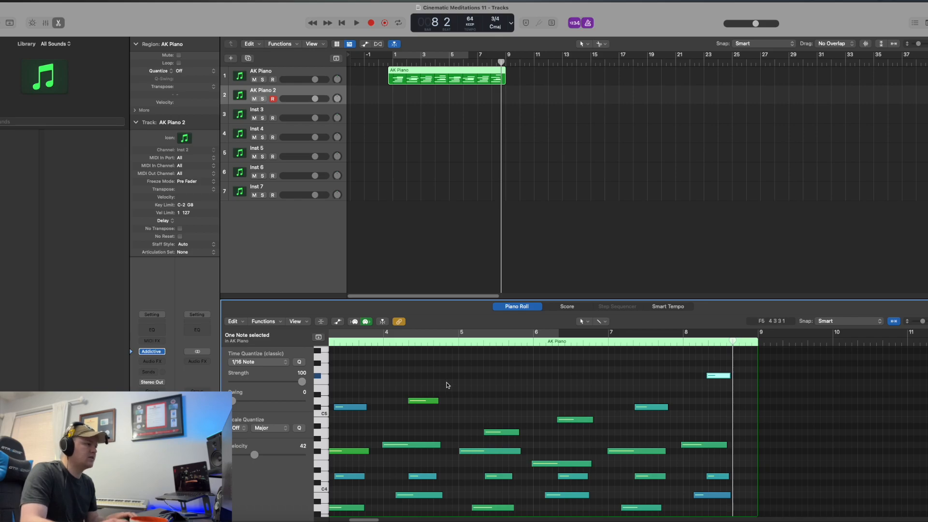
scroll(448, 385, down, 3)
click(452, 344)
key(space)
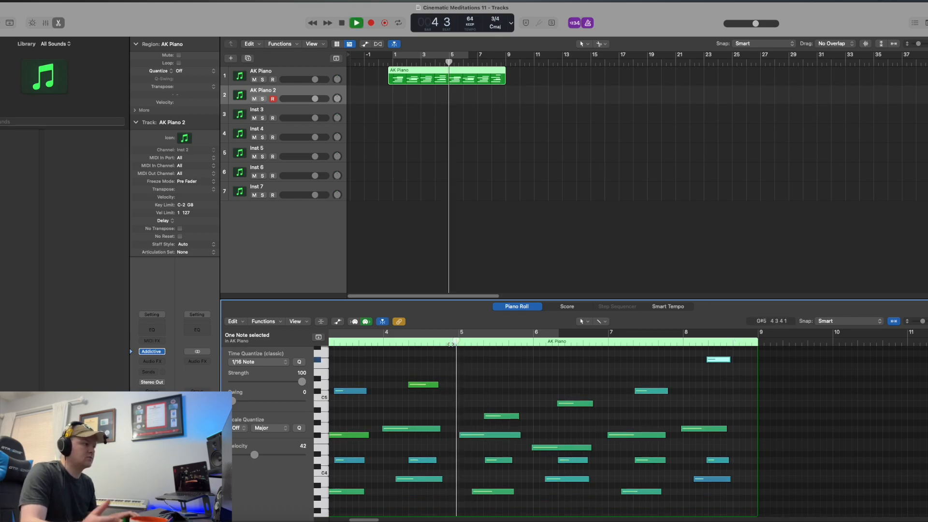
scroll(449, 367, down, 6)
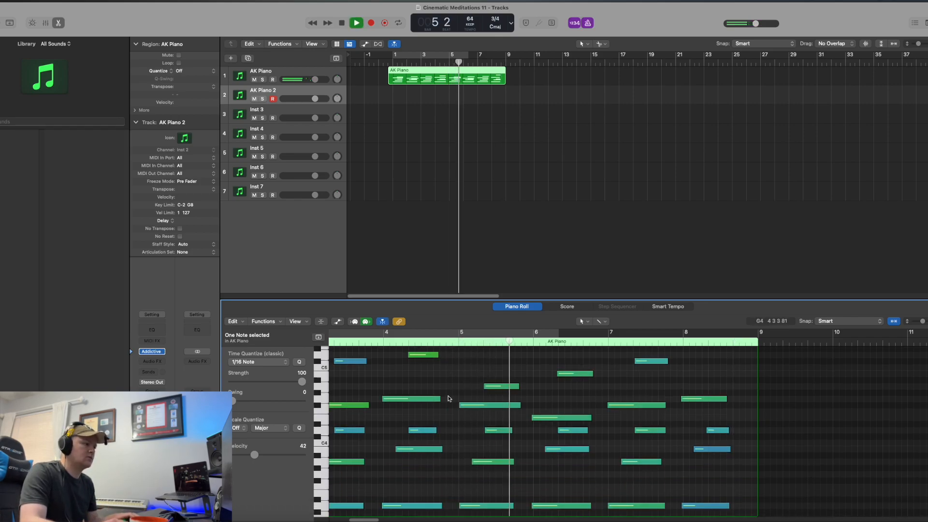
key(space)
- Lower the selected note near bar 5 by one semitone and play the passage back
drag(494, 435, 494, 441)
click(454, 342)
key(space)
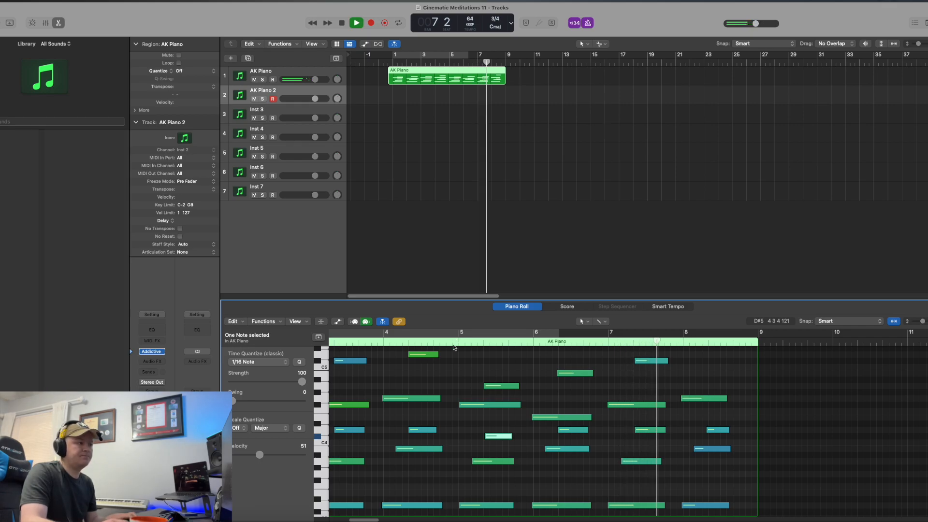
scroll(493, 406, up, 2)
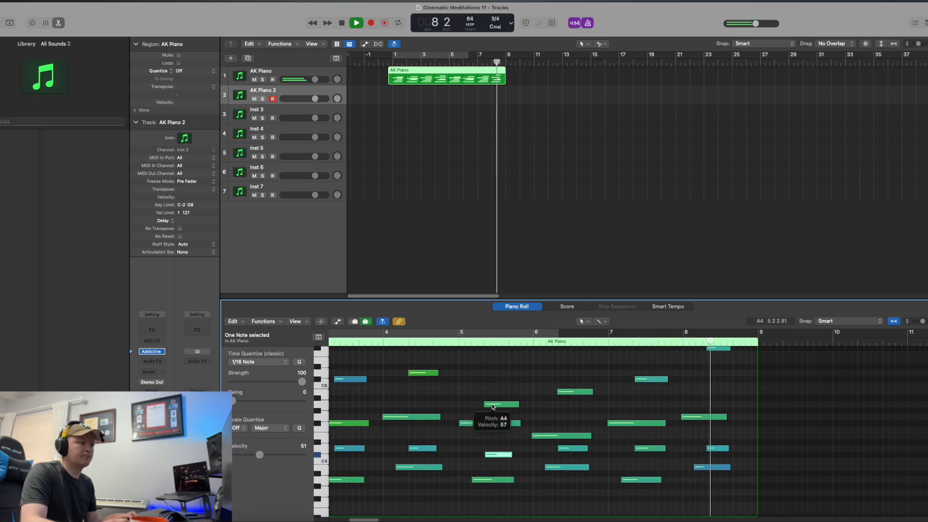
key(space)
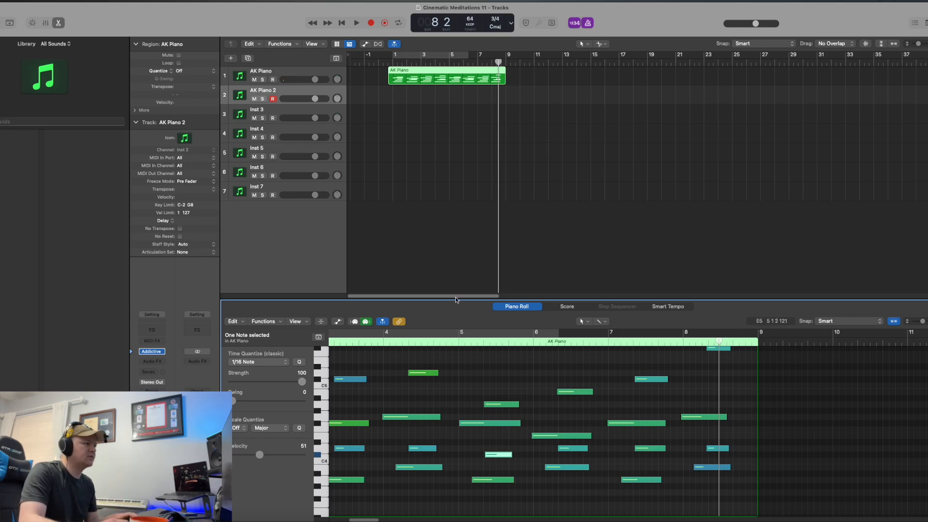
- Close the Piano Roll, select the Inst 3 track, and open its Play instrument plugin window
drag(456, 301, 491, 505)
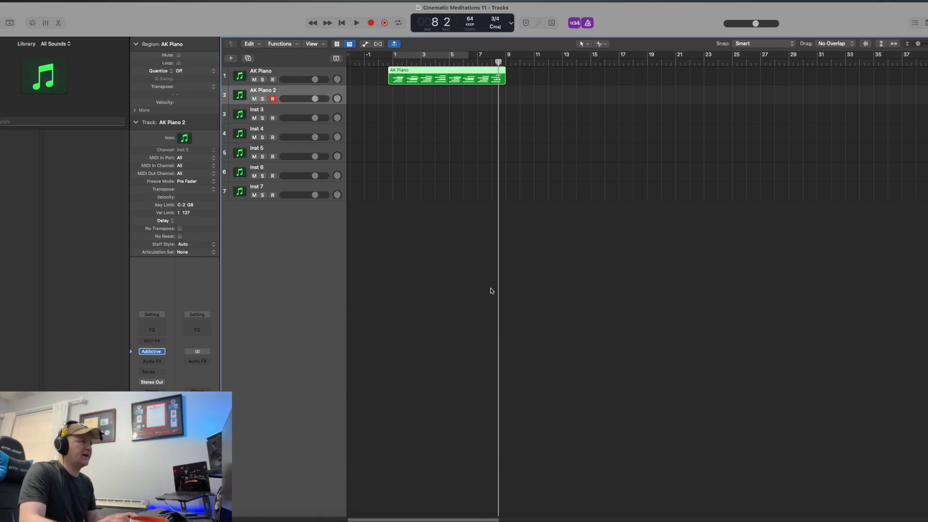
click(414, 253)
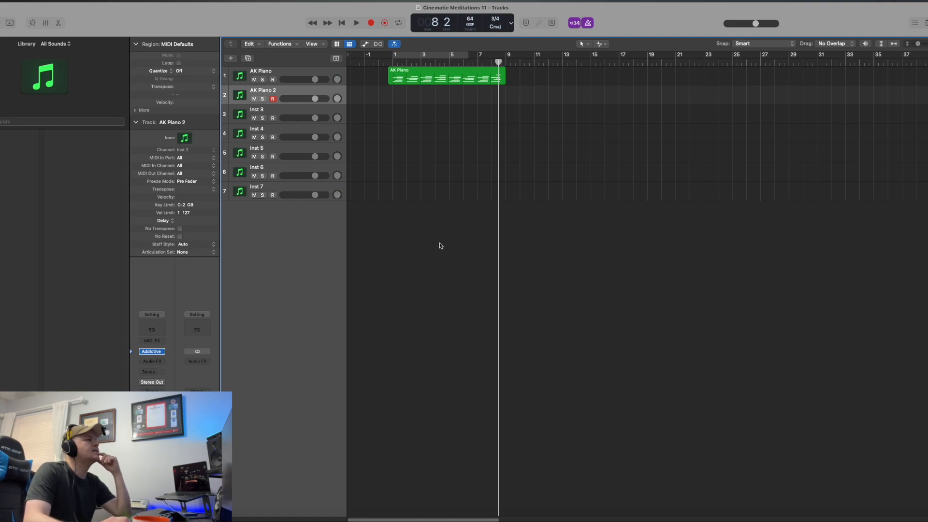
click(281, 114)
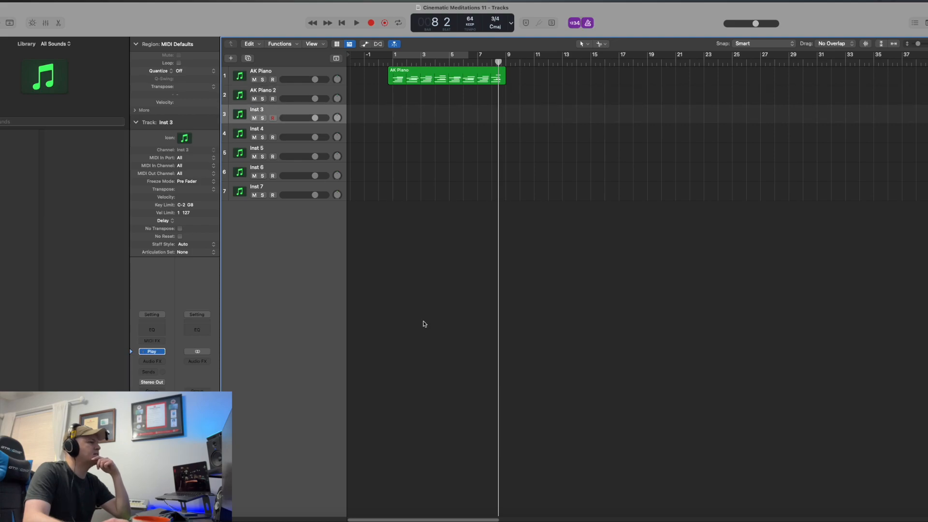
click(150, 352)
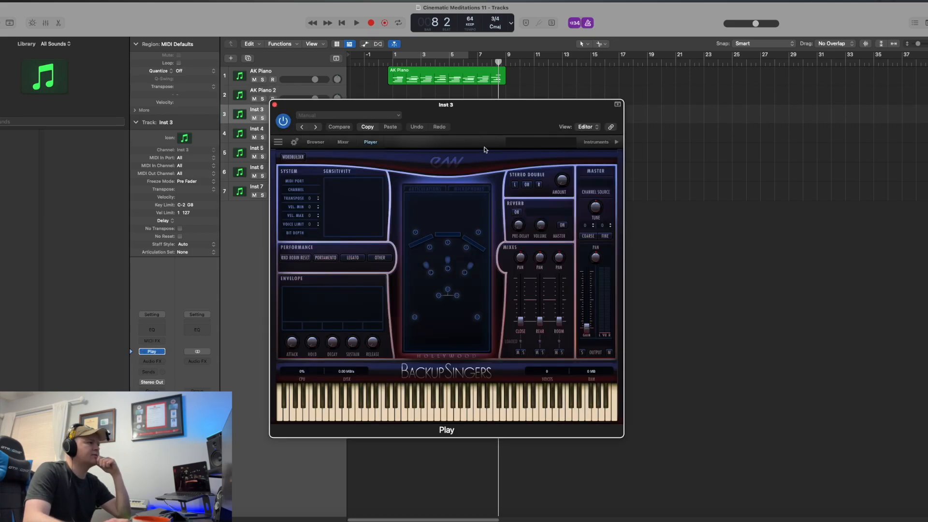
drag(477, 111, 526, 116)
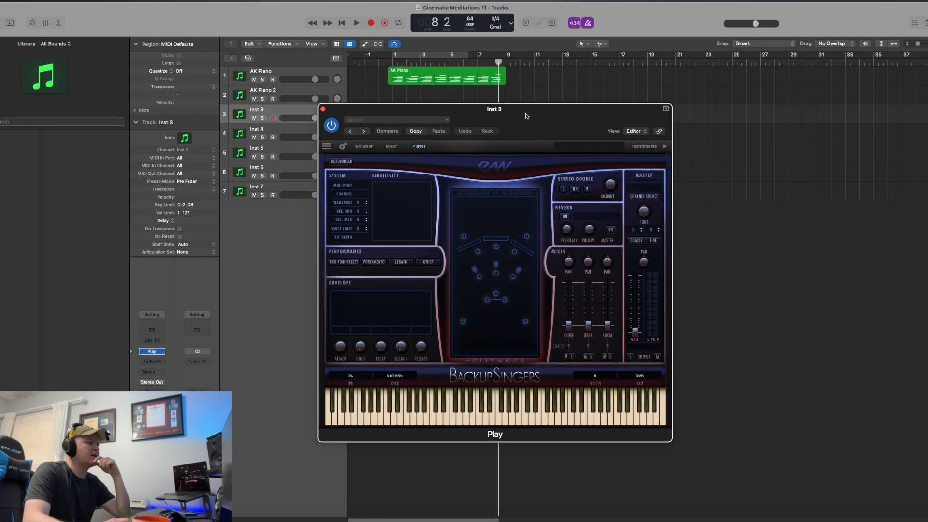
- Load 2nd Violins Flautando Ni from EW Hollywood Strings Diamond, 2nd Violins, 01 Long, and show the player view
click(362, 146)
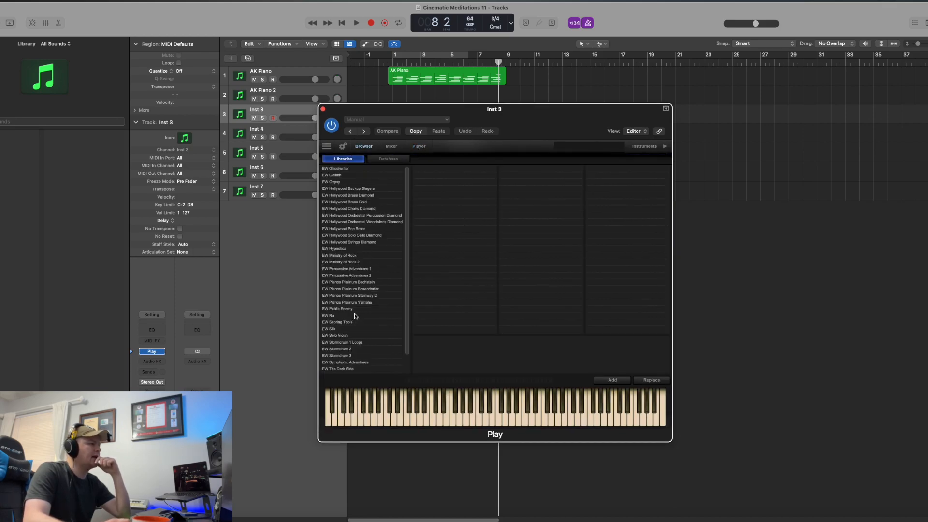
click(368, 243)
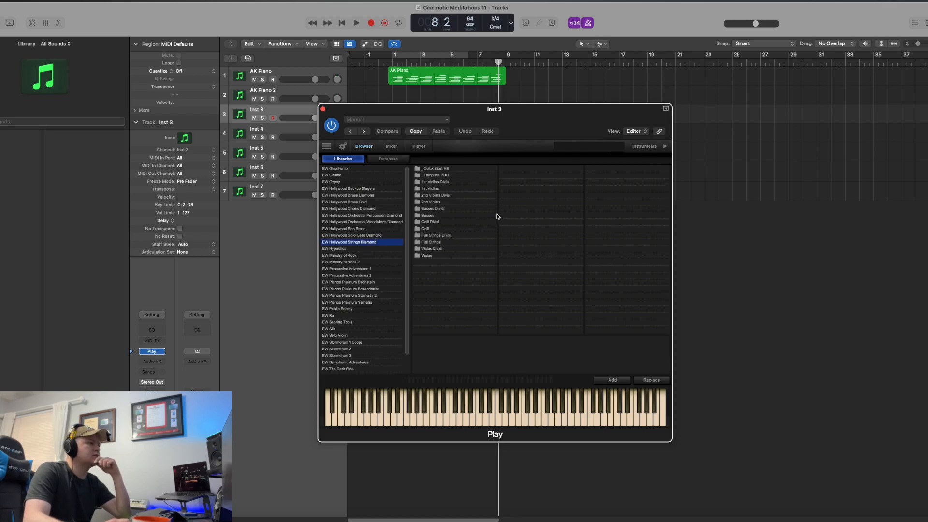
click(437, 202)
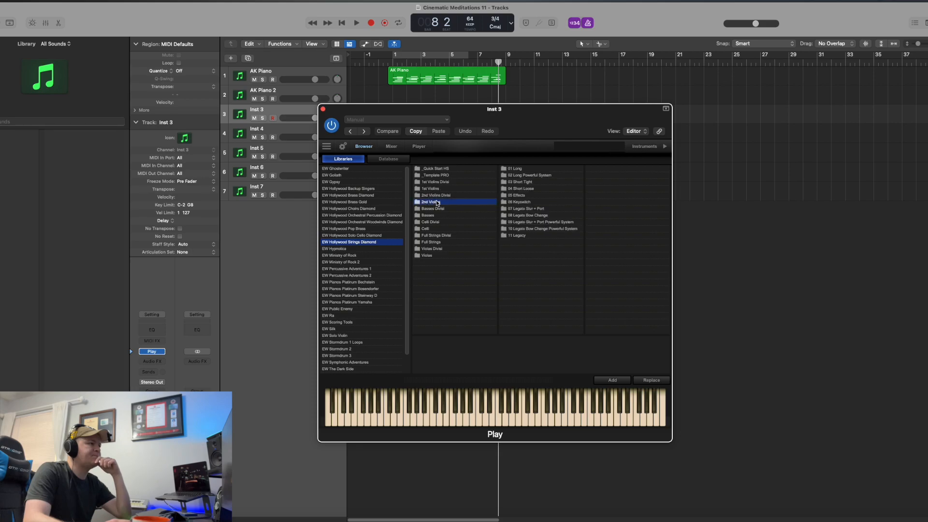
click(515, 169)
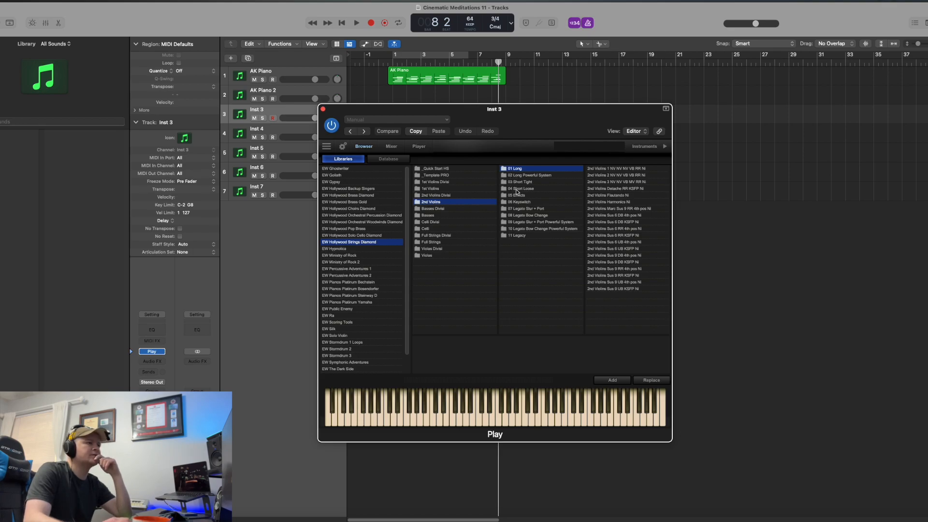
double_click(604, 195)
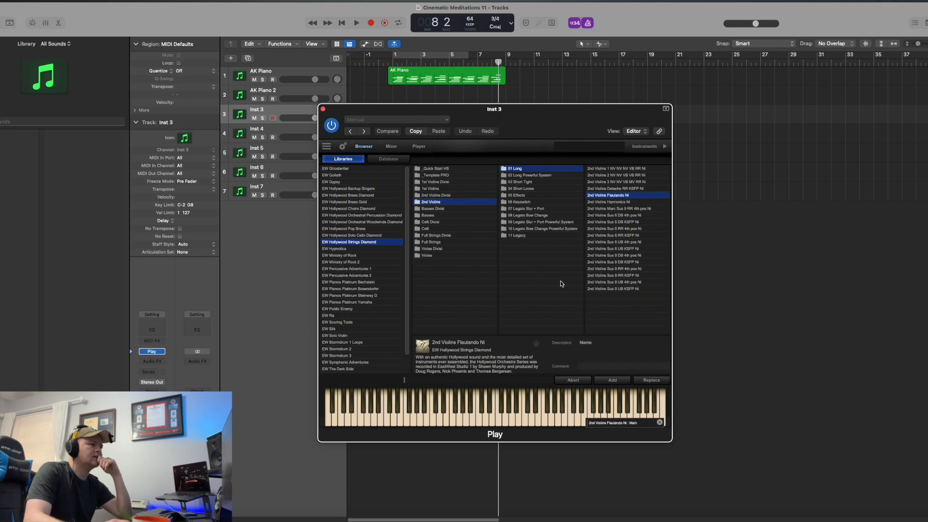
click(557, 416)
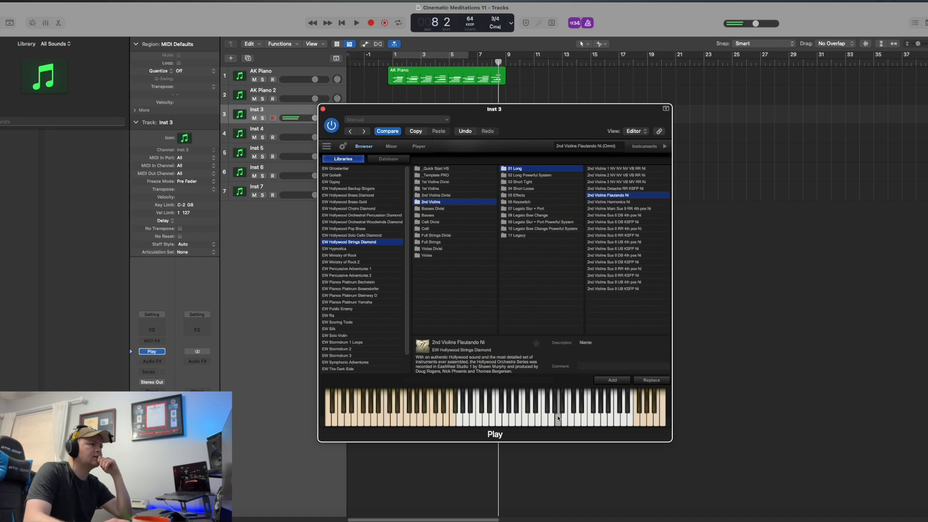
click(419, 146)
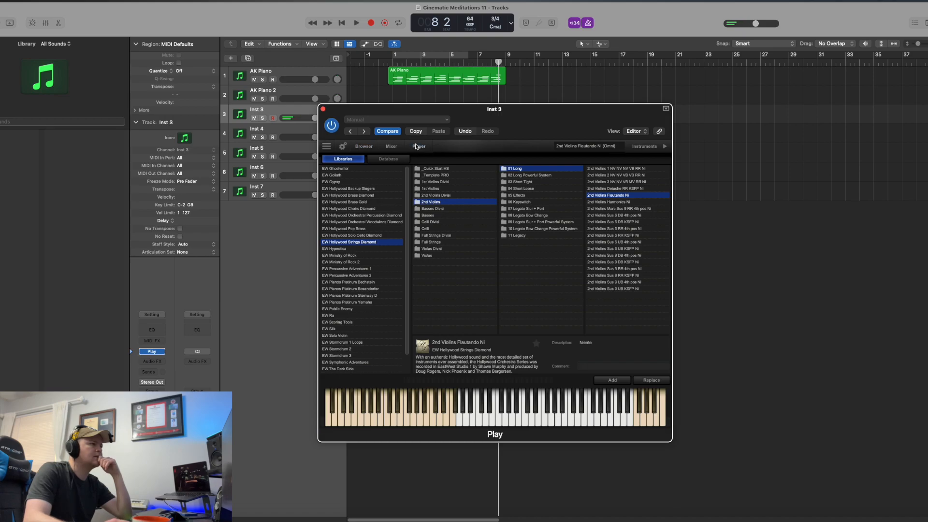
click(564, 216)
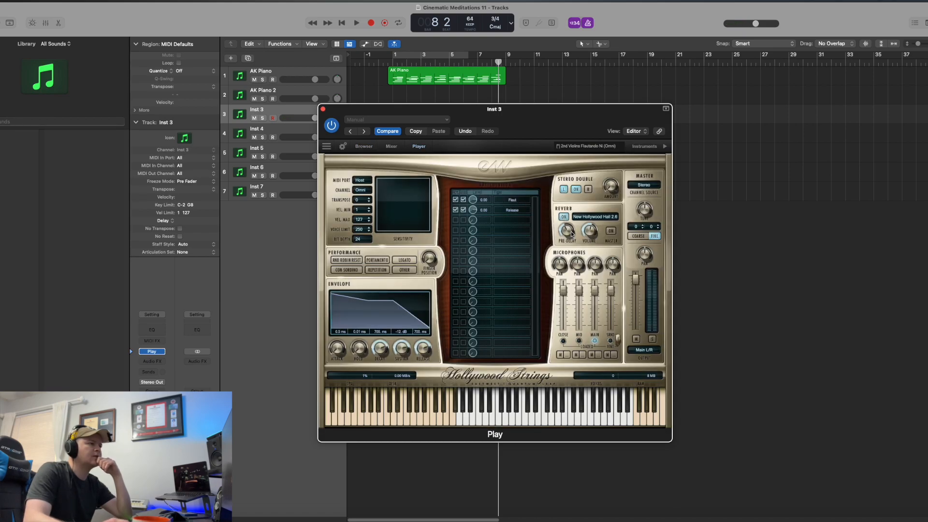
- Audition the loaded 2nd Violins patch on the plugin keyboard and close the plugin window
click(560, 418)
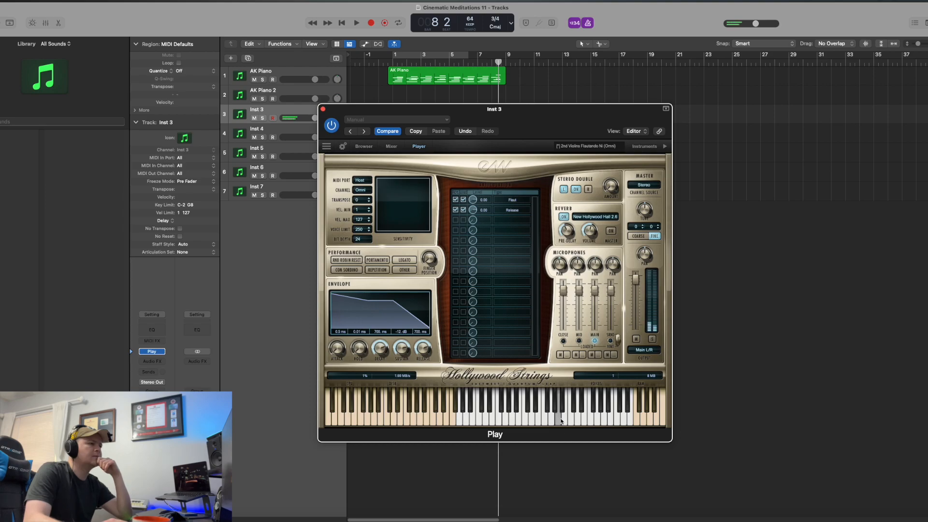
drag(387, 111, 351, 108)
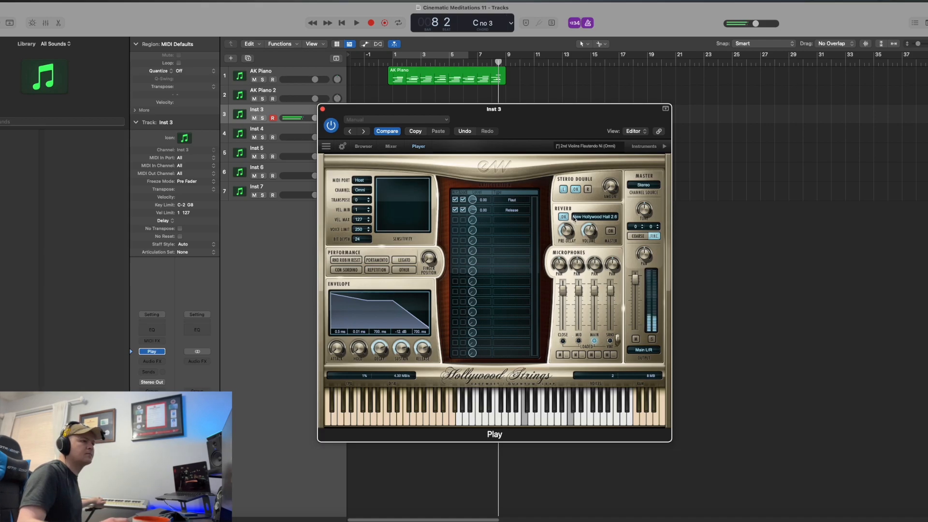
click(322, 109)
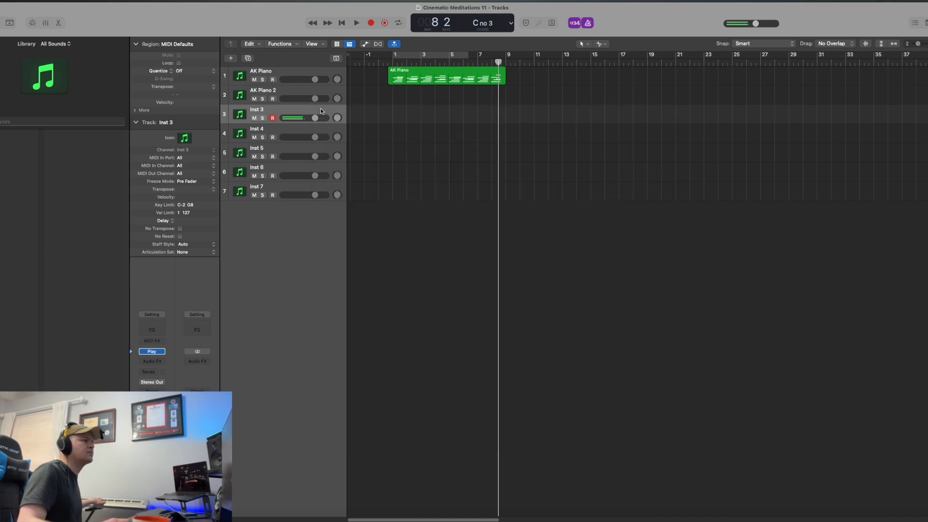
- Rename the Inst 3 track to HS VLN Flaut
double_click(259, 110)
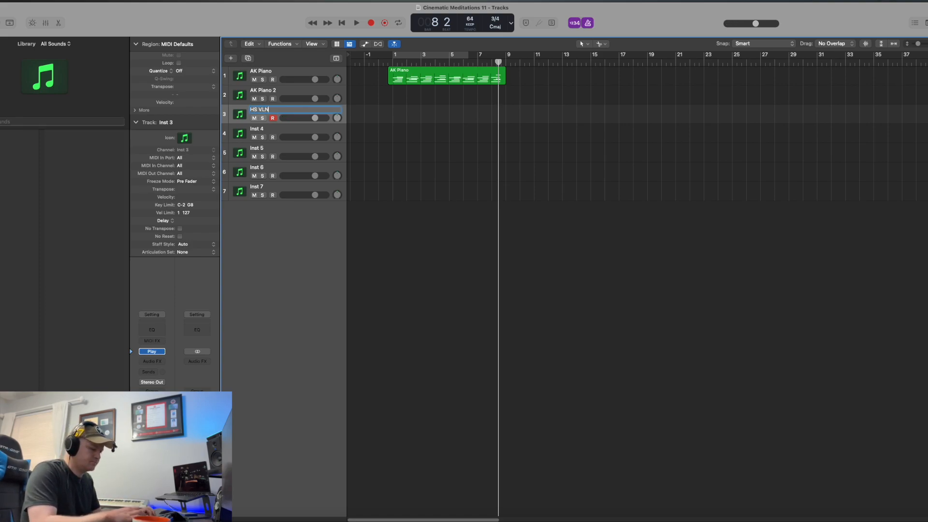
key(Return)
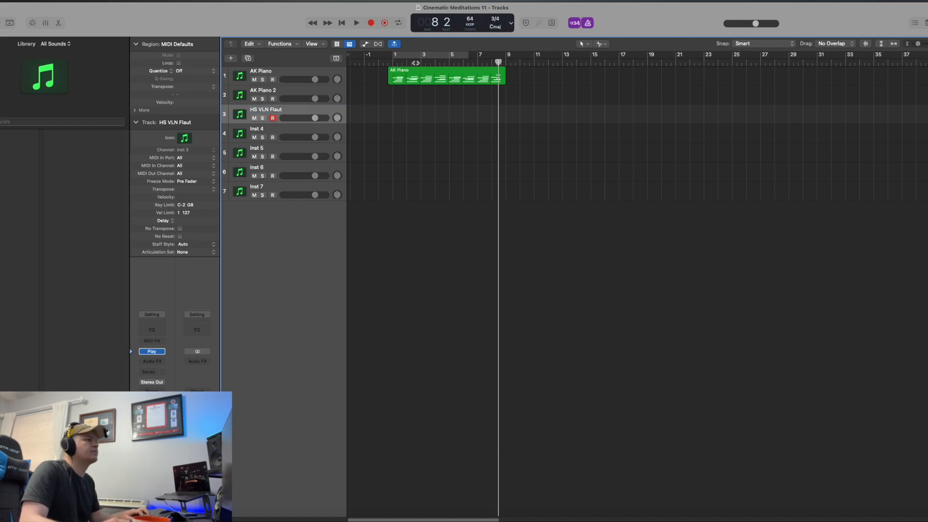
- Repeat the AK Piano region once so a copy follows it up to bar 17
click(428, 74)
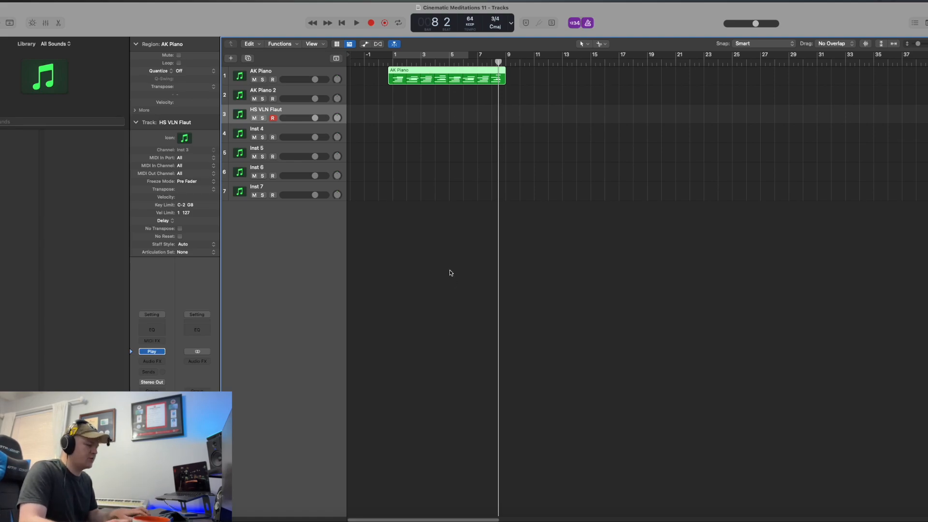
key(super+r)
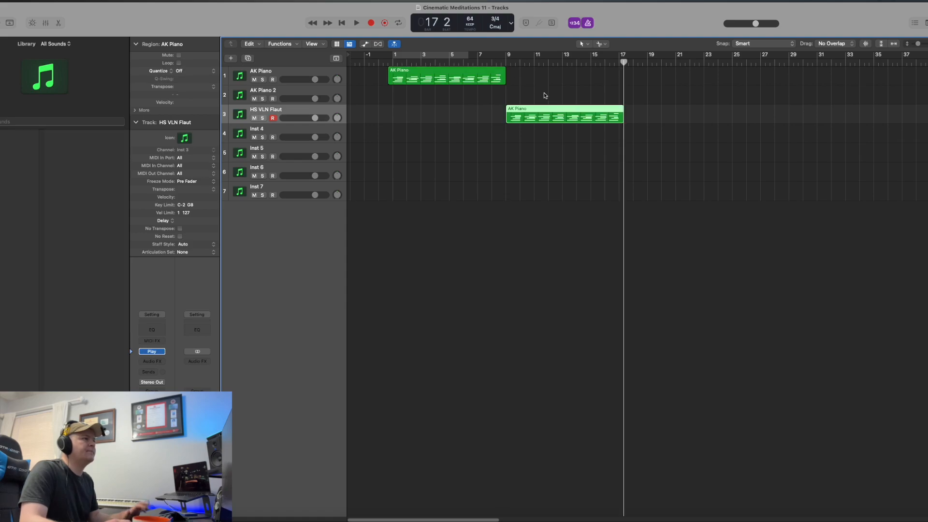
click(543, 80)
click(530, 77)
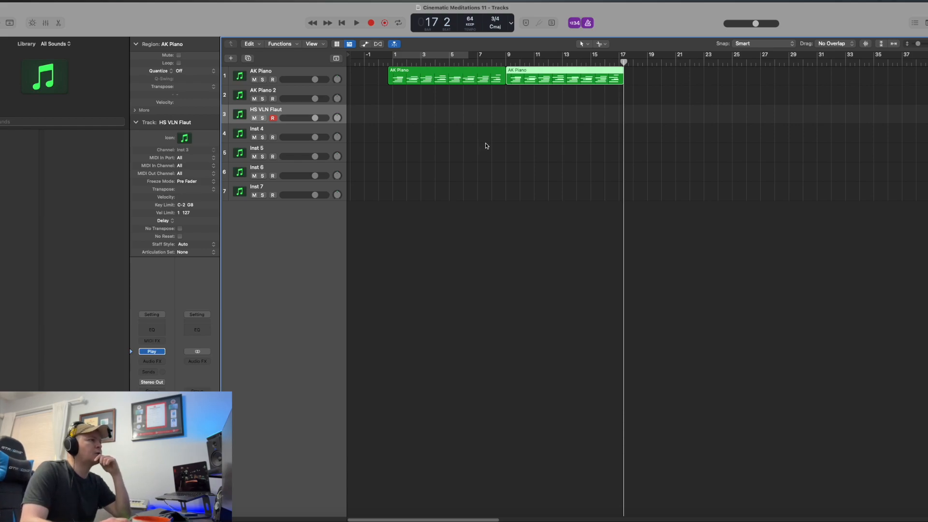
- Select both AK Piano regions and join them into a single region
click(470, 74)
shift+click(527, 78)
right_click(526, 78)
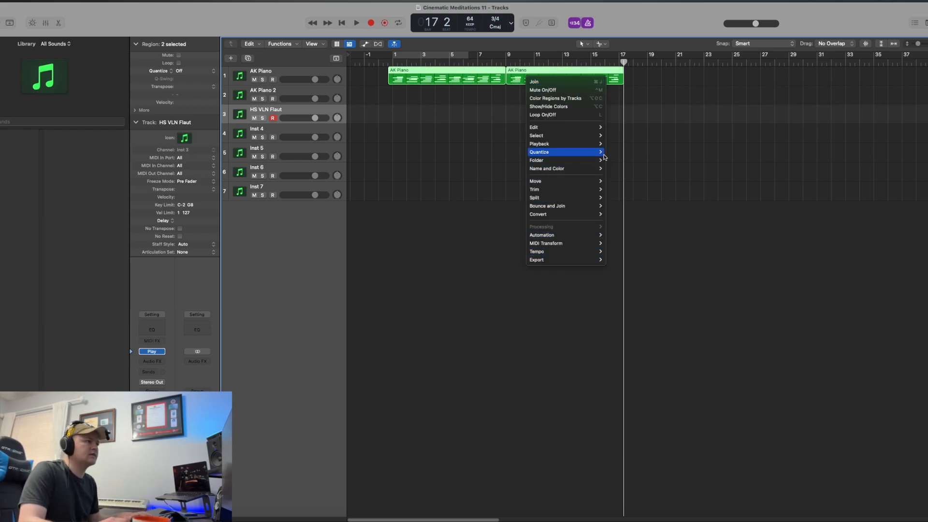
mouse_move(591, 214)
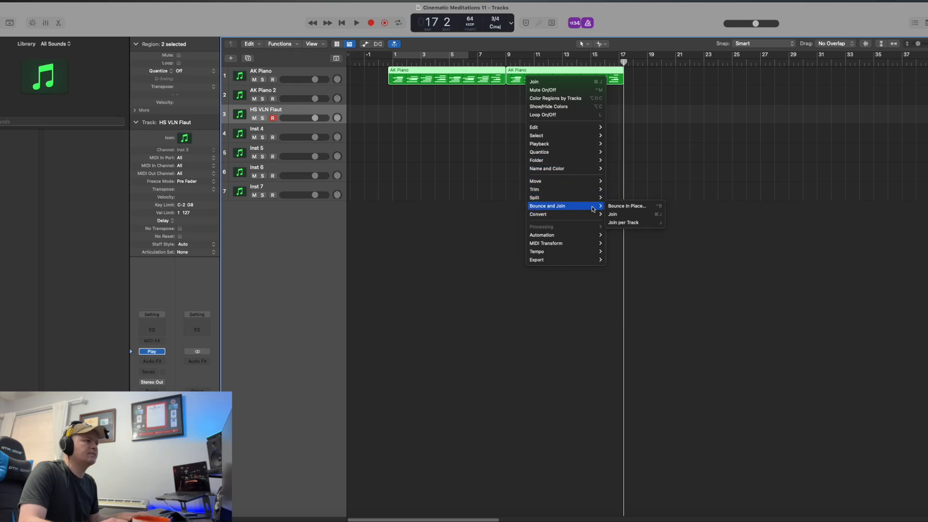
click(628, 214)
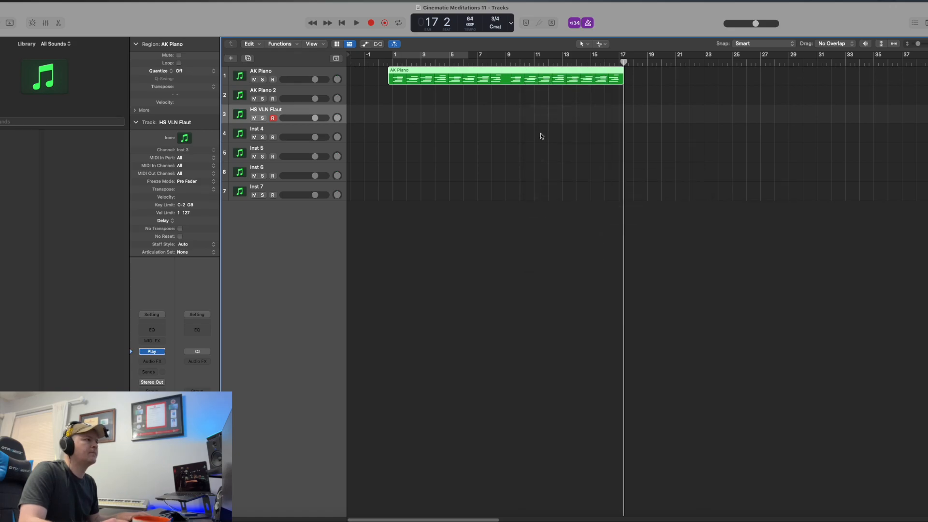
- Open the joined AK Piano region in the Piano Roll to inspect its notes, then close the editor
double_click(513, 78)
drag(647, 505, 927, 380)
scroll(472, 455, down, 3)
drag(490, 461, 479, 461)
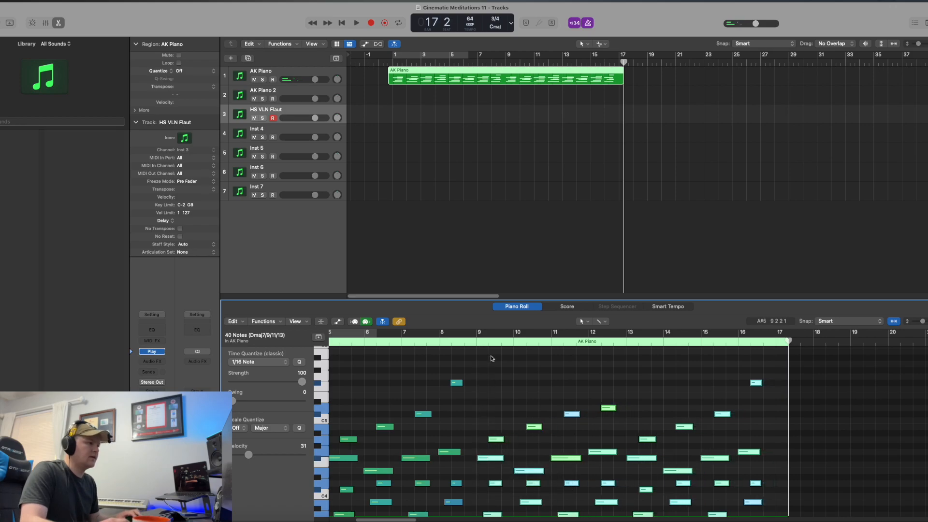
drag(460, 300, 488, 507)
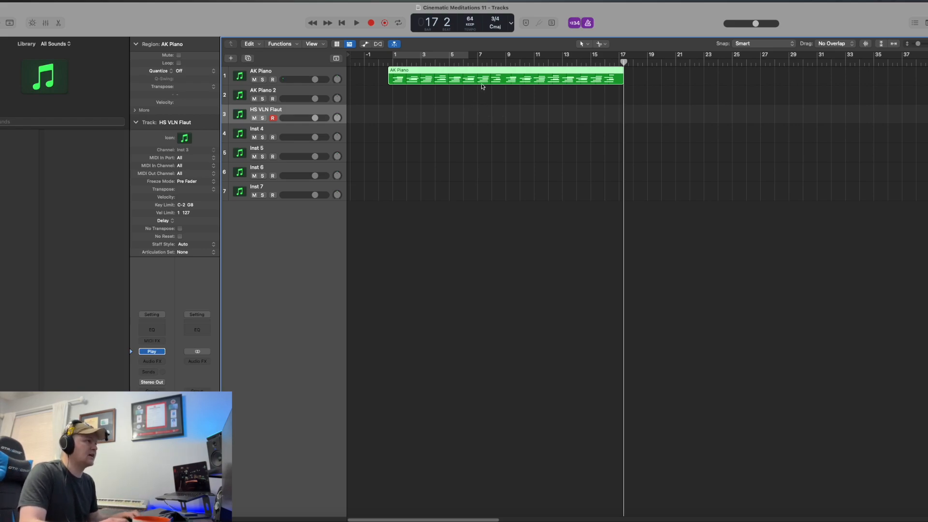
- Play the arrangement from bar 7 to listen to the piano part
click(492, 62)
key(space)
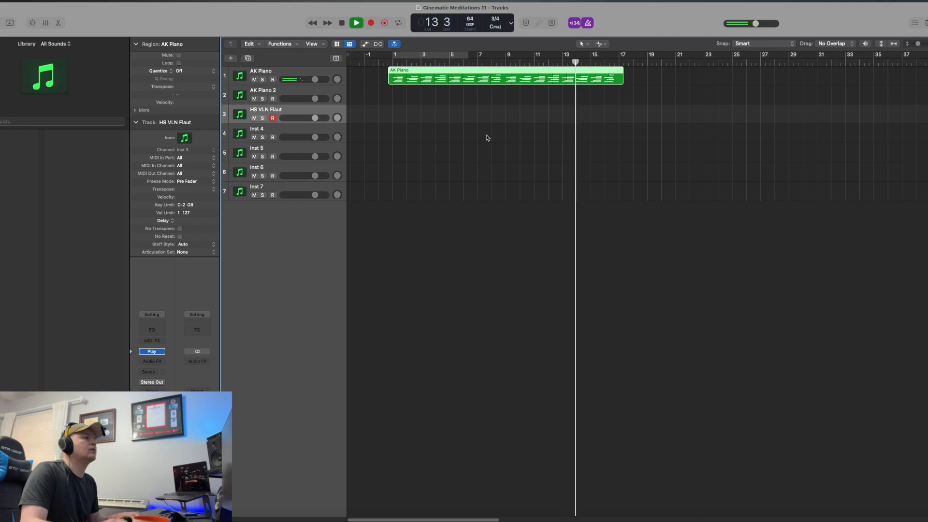
key(space)
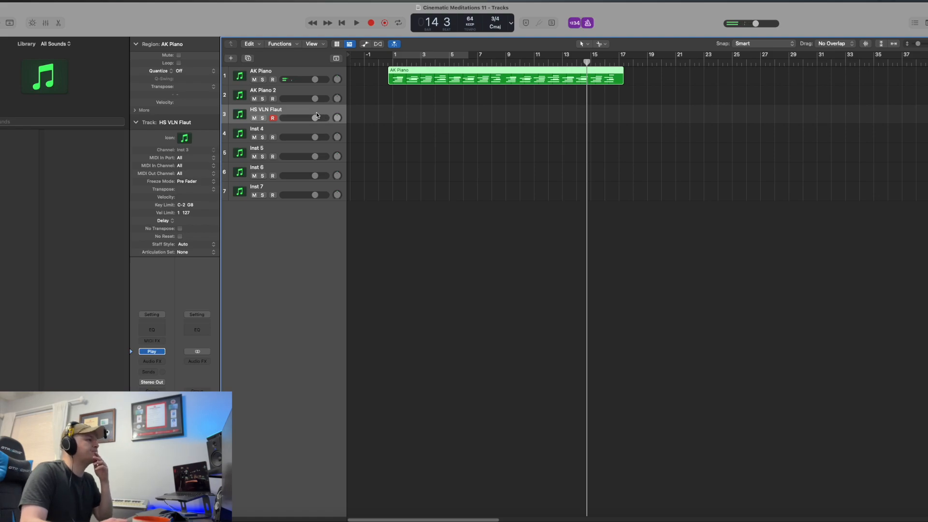
- Record a violin part on the HS VLN Flaut track from bar 6 while the piano plays back
click(434, 102)
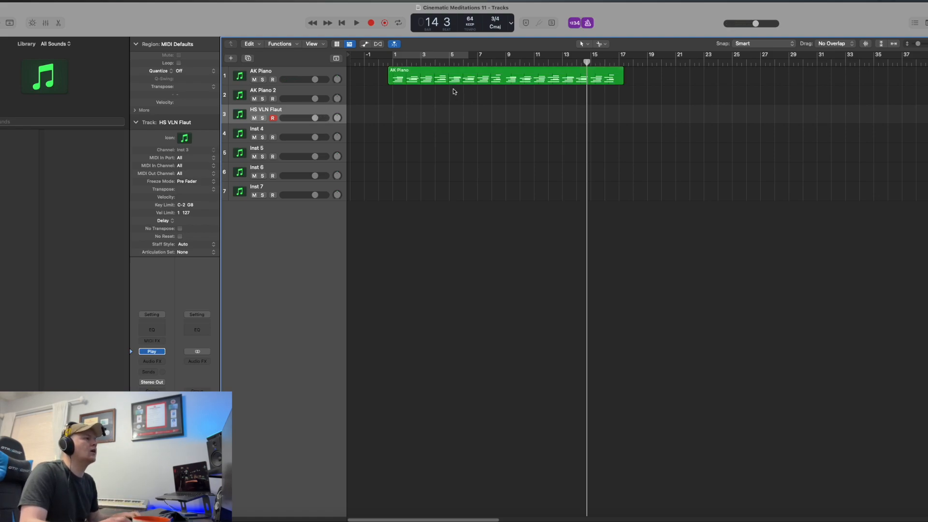
click(469, 64)
key(space)
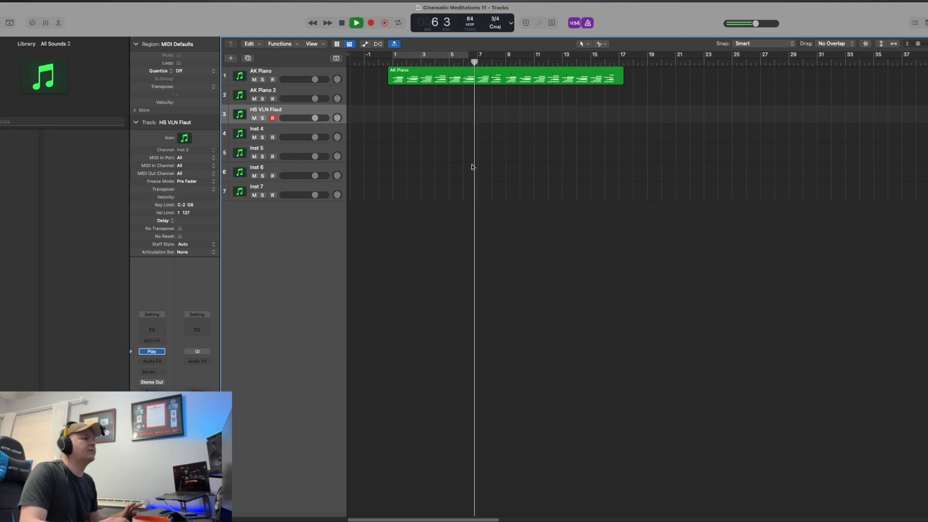
click(371, 23)
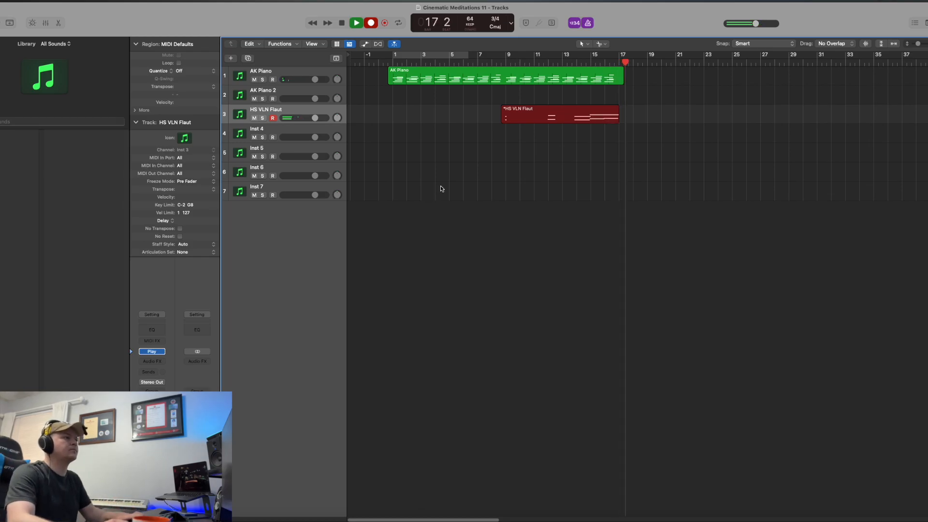
key(space)
- Open the recorded violin region in the Piano Roll and delete the short note near bar 12
click(550, 115)
double_click(550, 114)
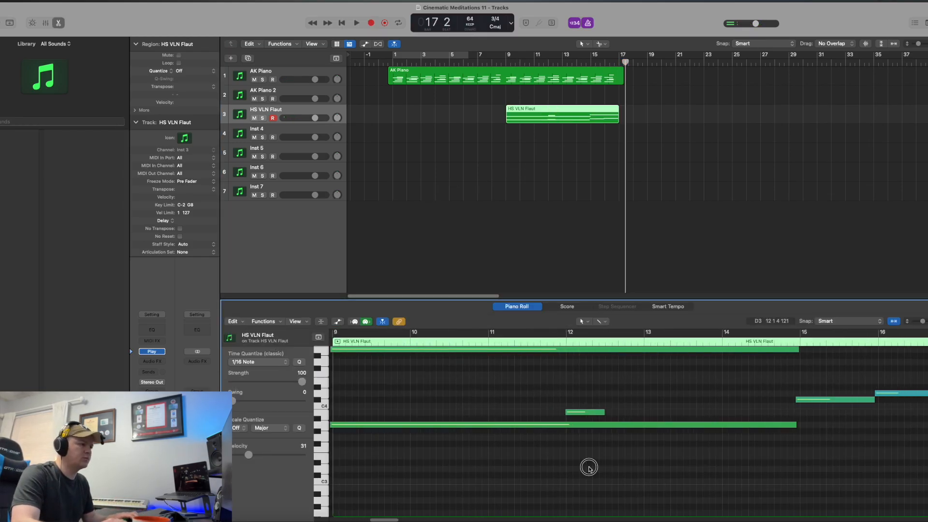
click(581, 412)
drag(582, 412, 583, 349)
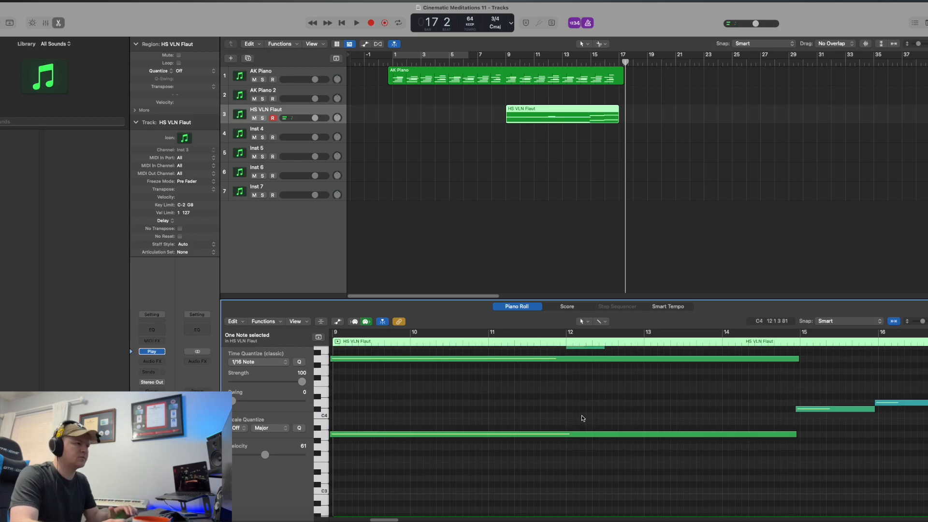
key(BackSpace)
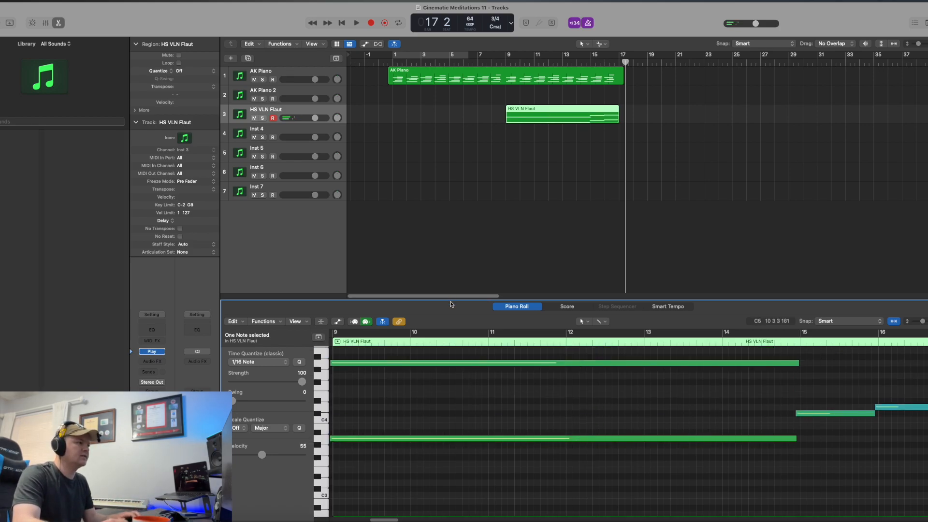
- Close the Piano Roll and lengthen the violin region at both edges so it ends at bar 17
drag(449, 296, 530, 506)
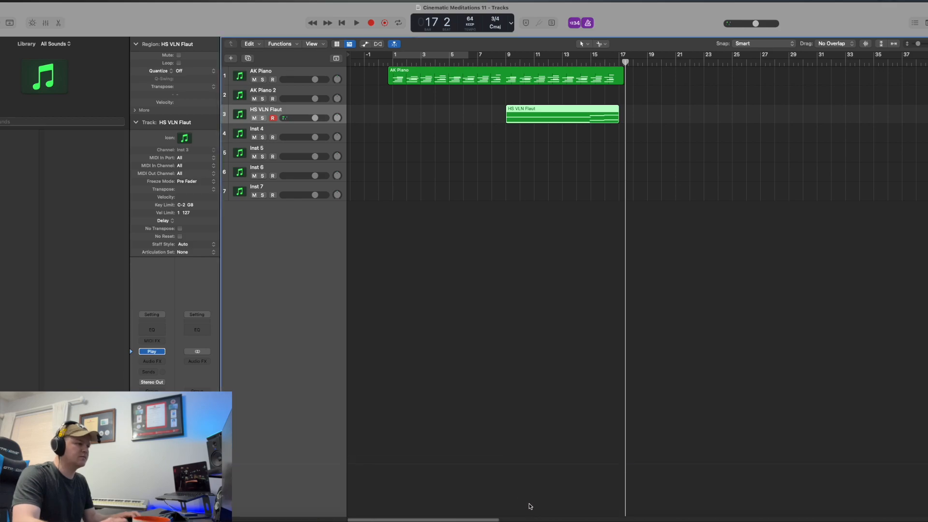
click(561, 300)
drag(507, 115, 497, 115)
drag(619, 116, 623, 116)
click(491, 266)
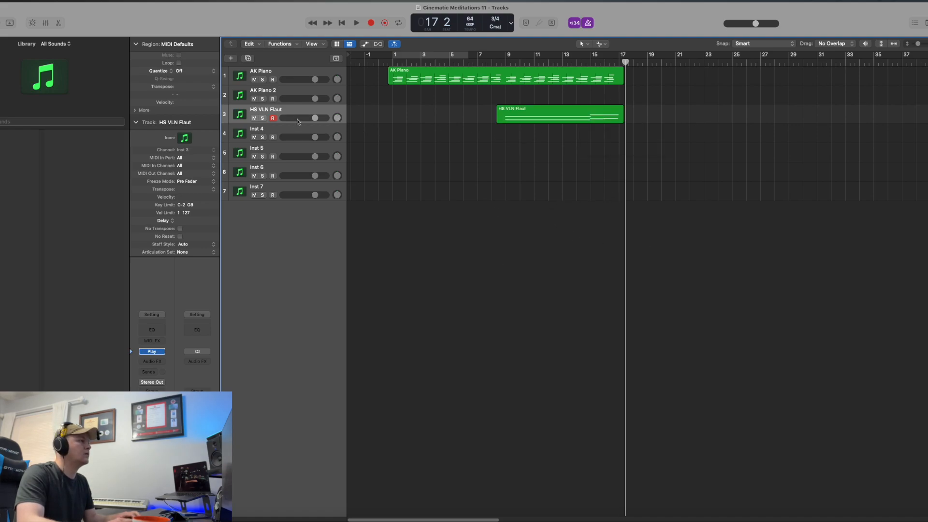
- Select the Inst 4 track and open its Play instrument plugin window
click(311, 113)
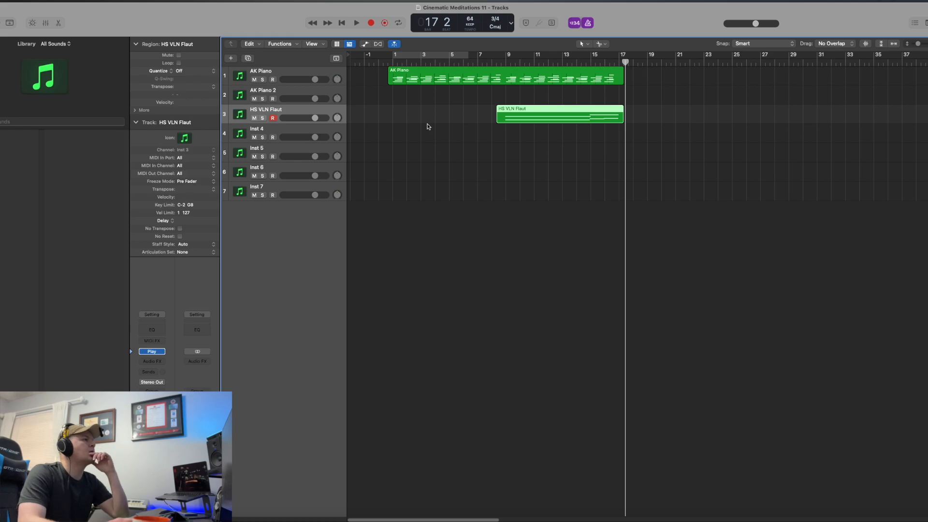
click(304, 92)
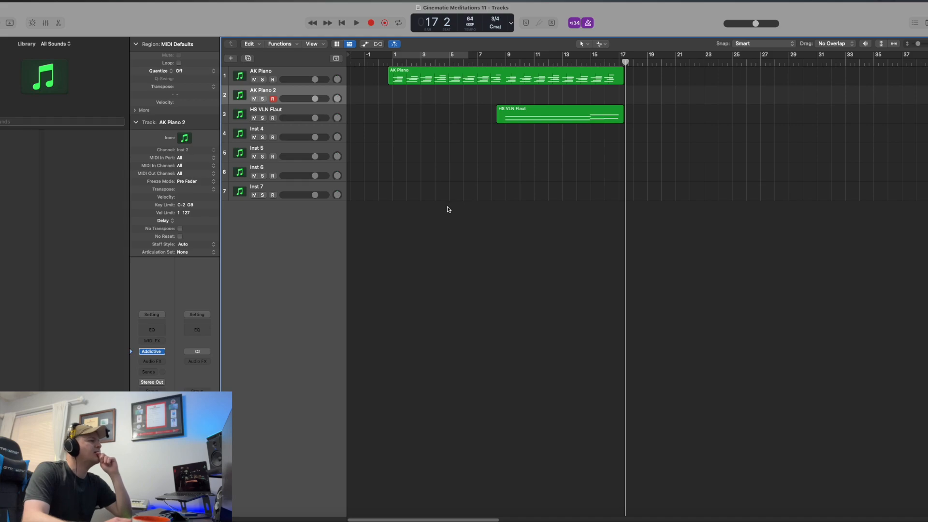
click(300, 133)
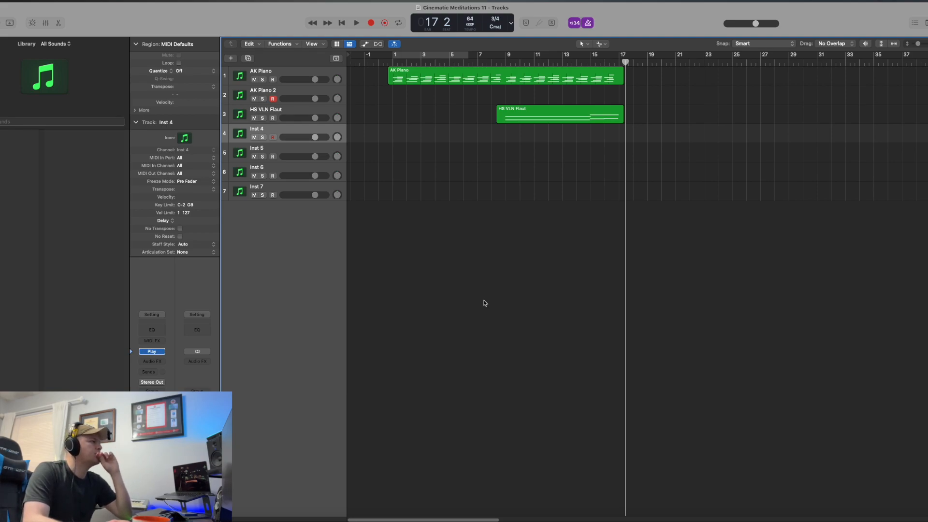
click(154, 353)
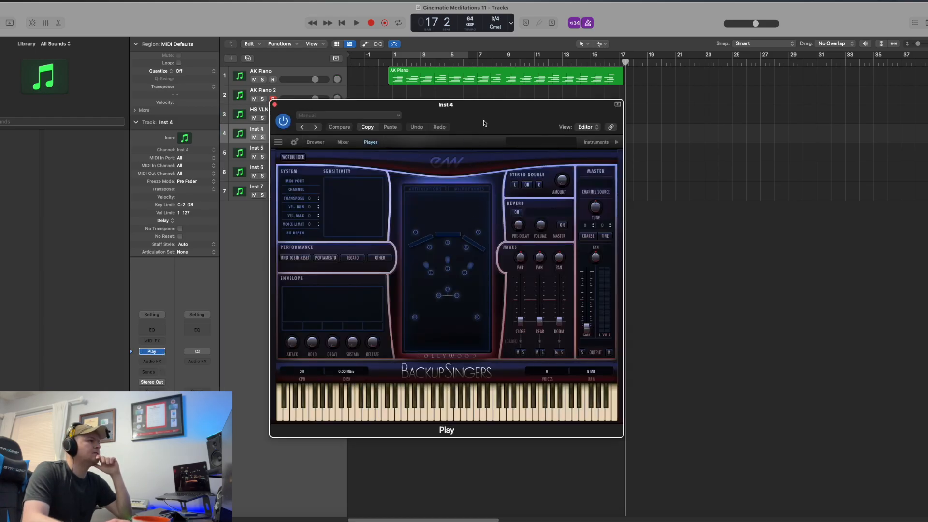
drag(485, 123, 468, 149)
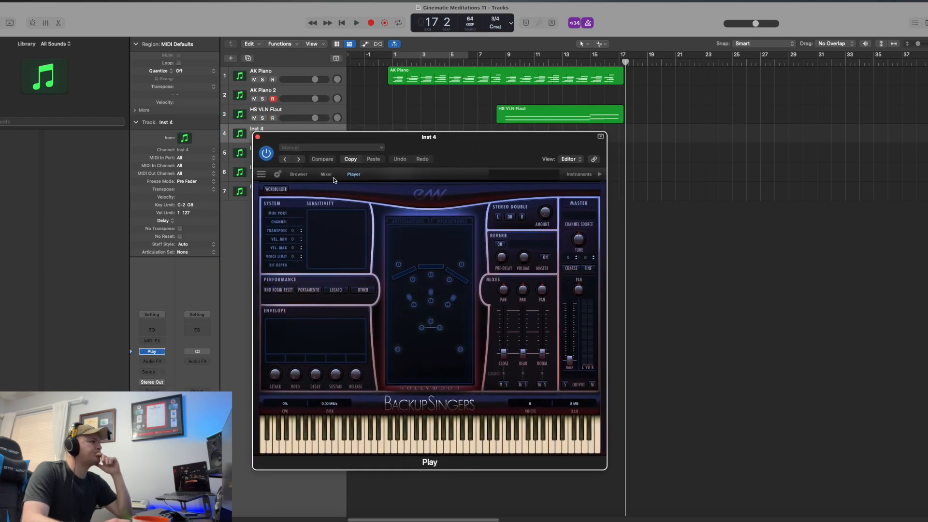
- Load Celli Leg Slur RR LT 3 Ni from Hollywood Strings Diamond, Celli, 07 Legato Slur + Port, audition it, and close the window
click(298, 174)
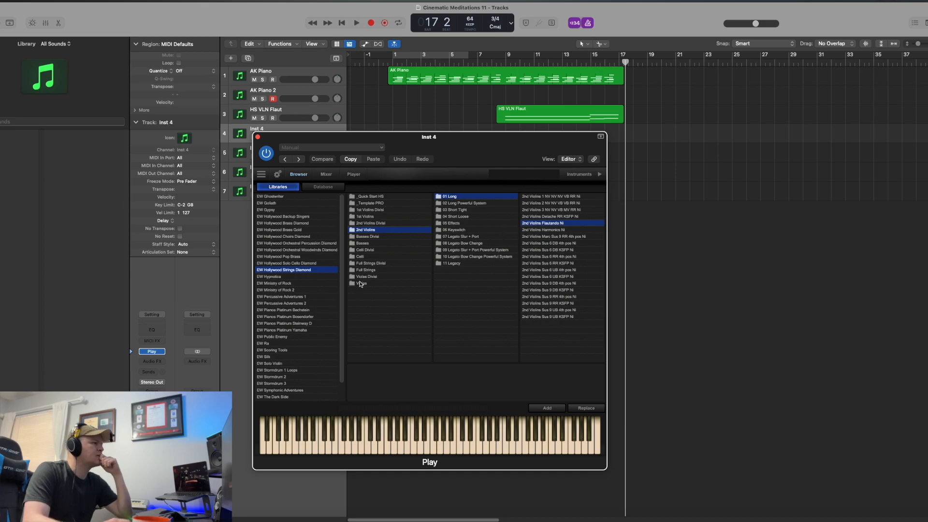
click(360, 256)
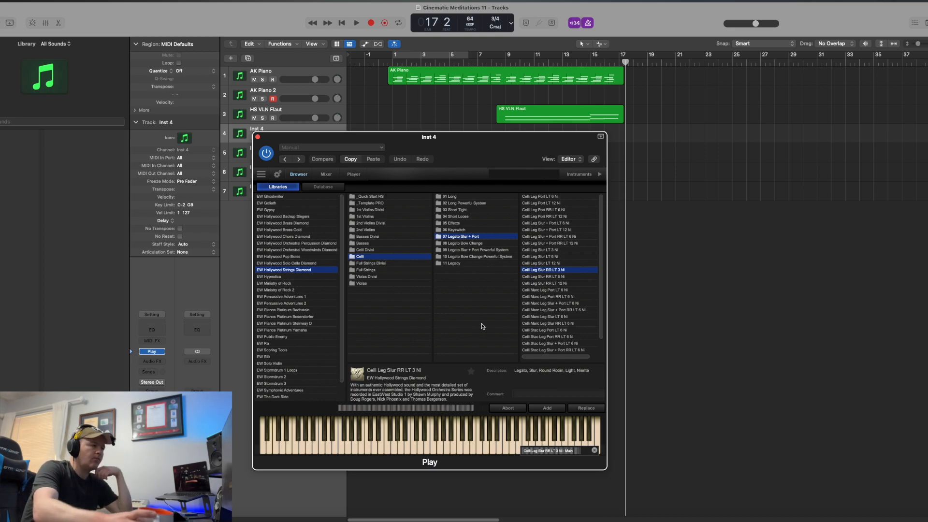
click(449, 440)
click(466, 447)
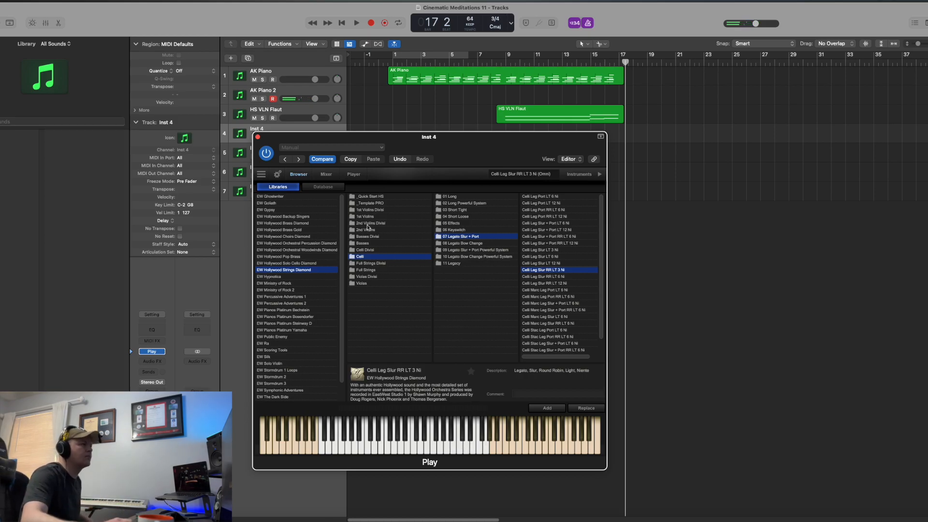
click(258, 136)
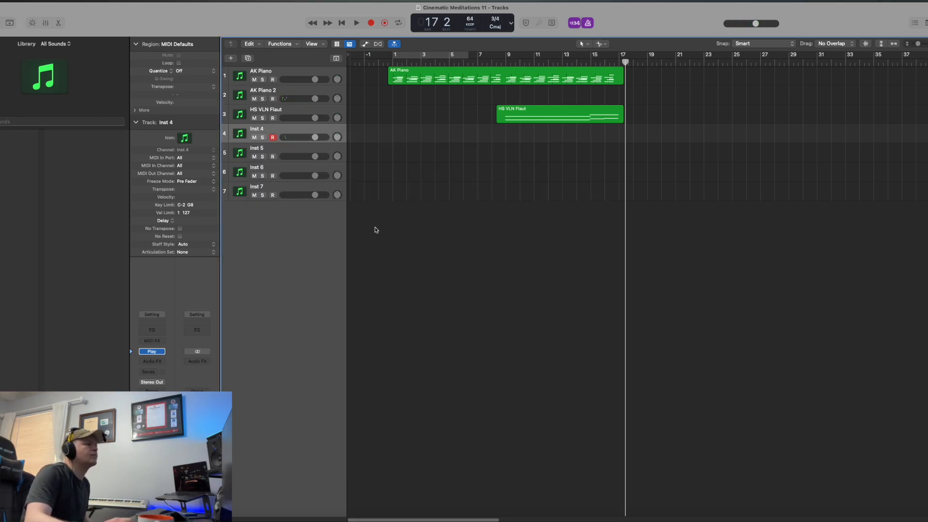
- Play the arrangement from bar 6 to listen to the piano and violin parts
click(467, 64)
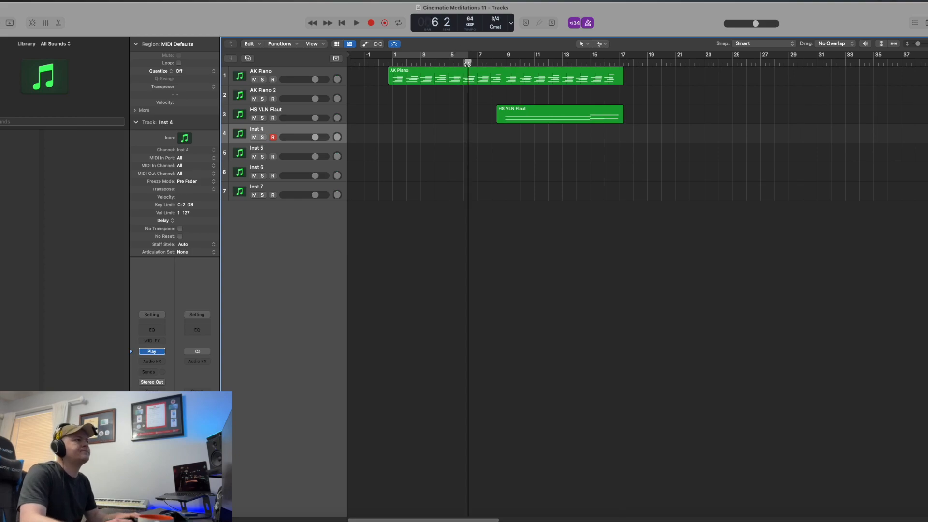
key(space)
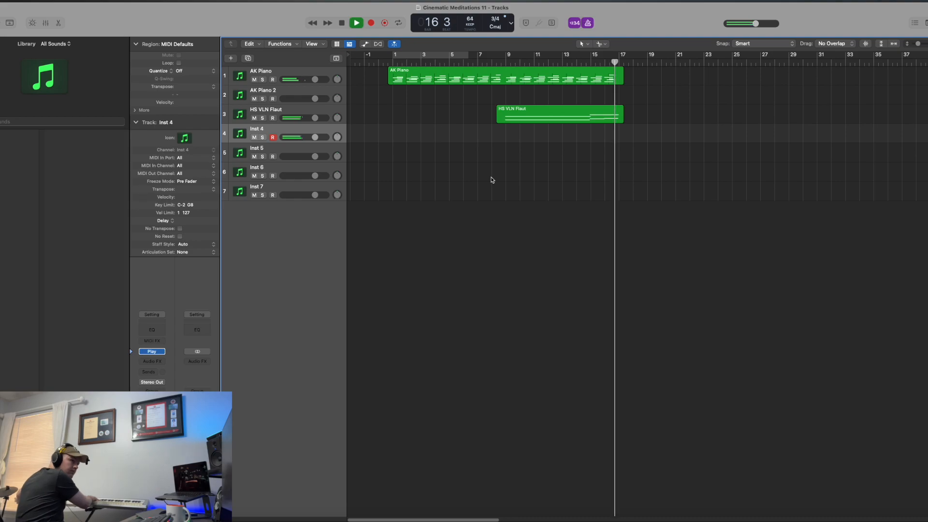
key(space)
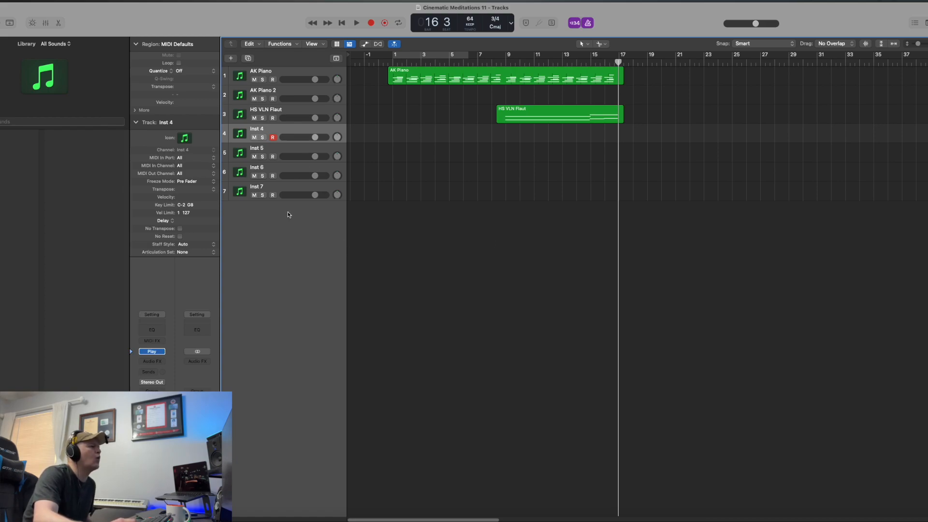
- Select the EW Forbidden Planet track, place the playhead at bar 5, and arm the track for recording
click(154, 352)
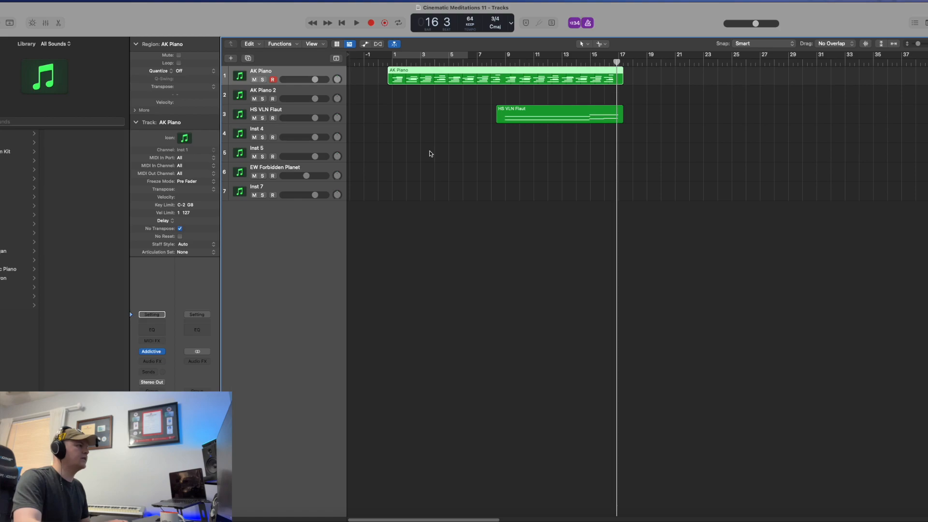
click(320, 168)
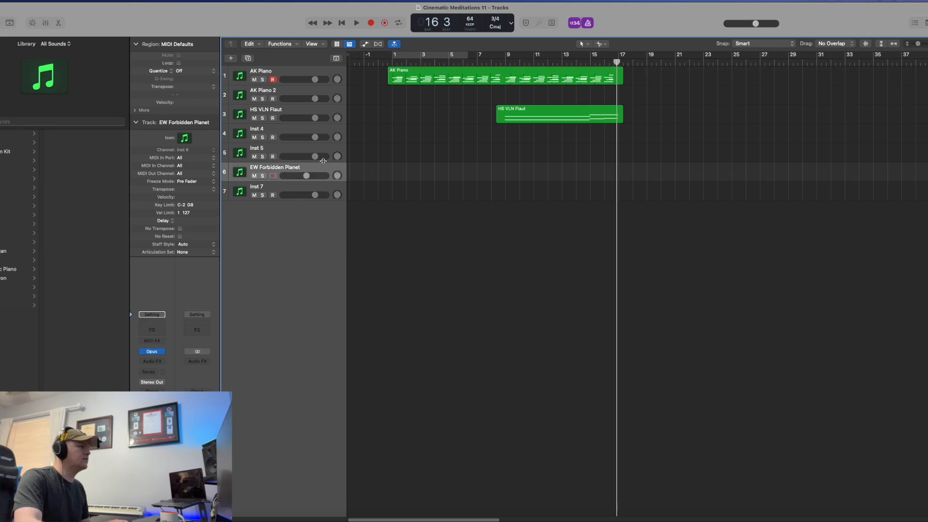
click(279, 83)
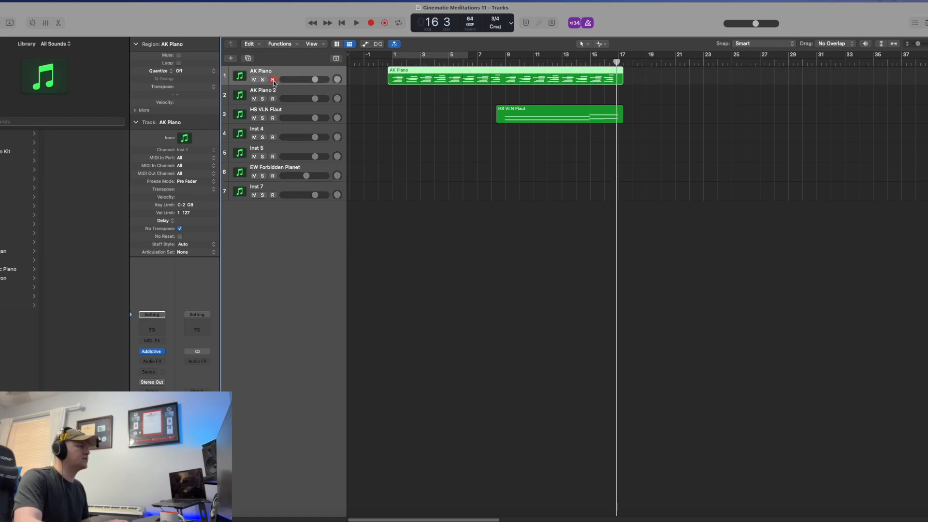
click(307, 174)
click(459, 66)
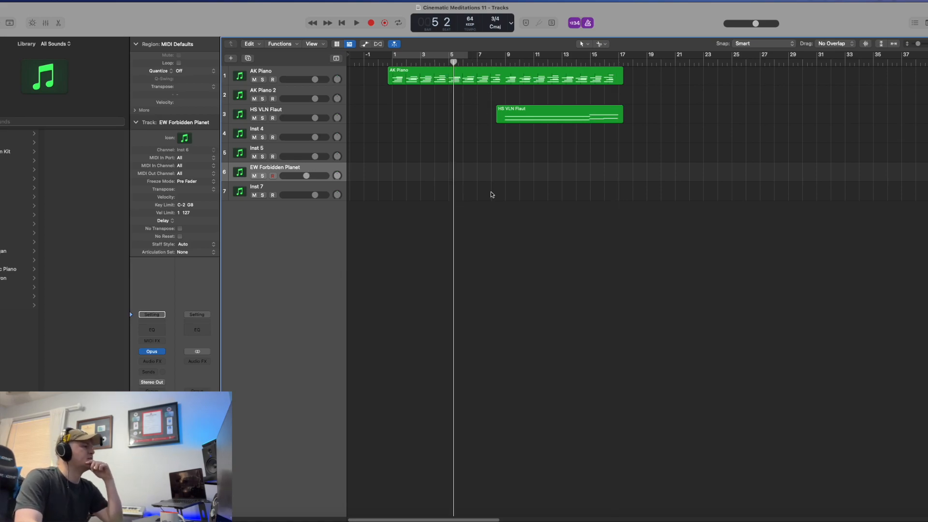
click(272, 176)
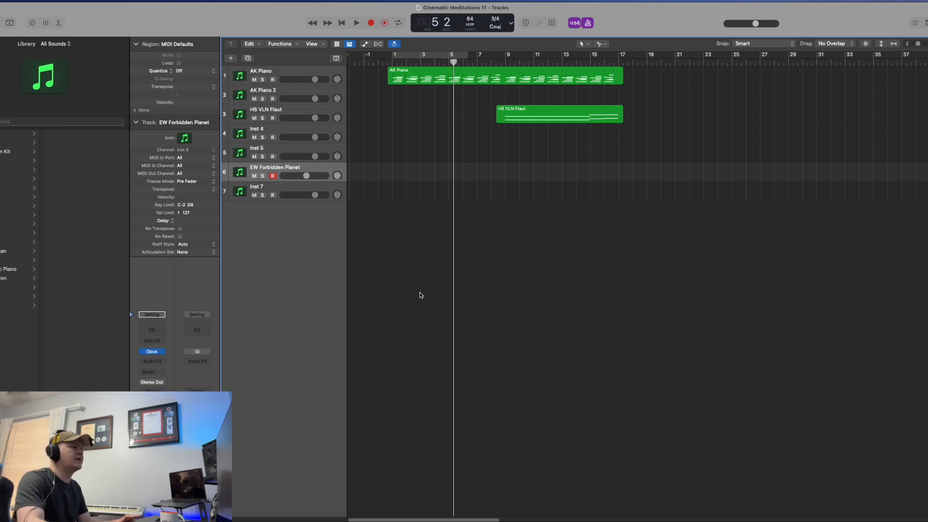
- Record a take on the EW Forbidden Planet track during playback, then undo the recording
key(space)
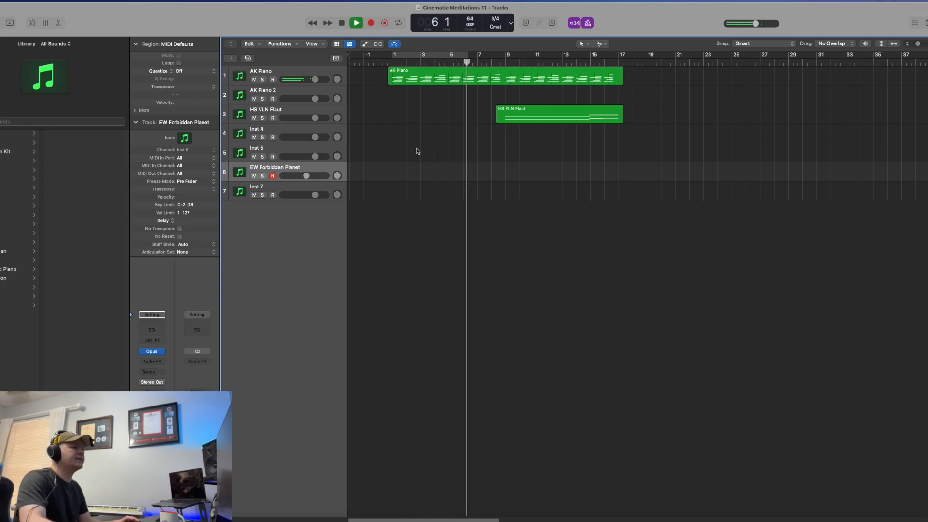
key(space)
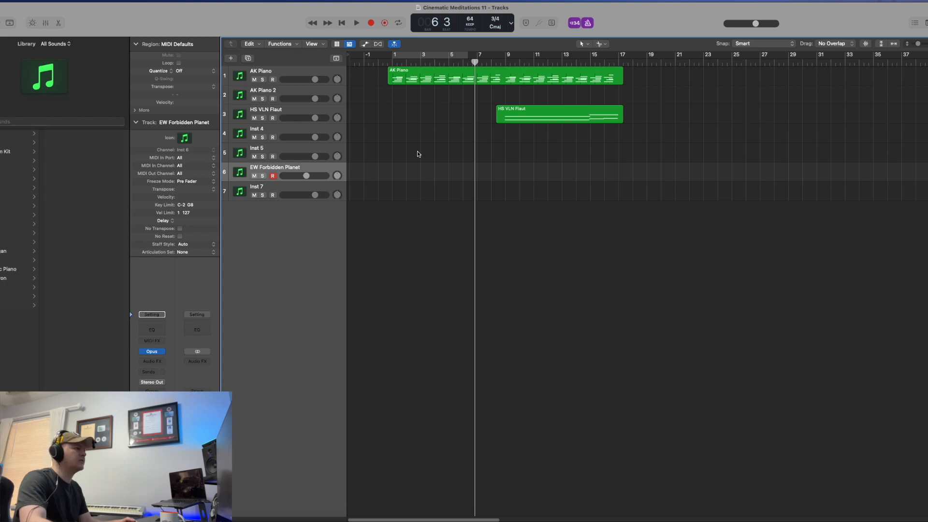
key(space)
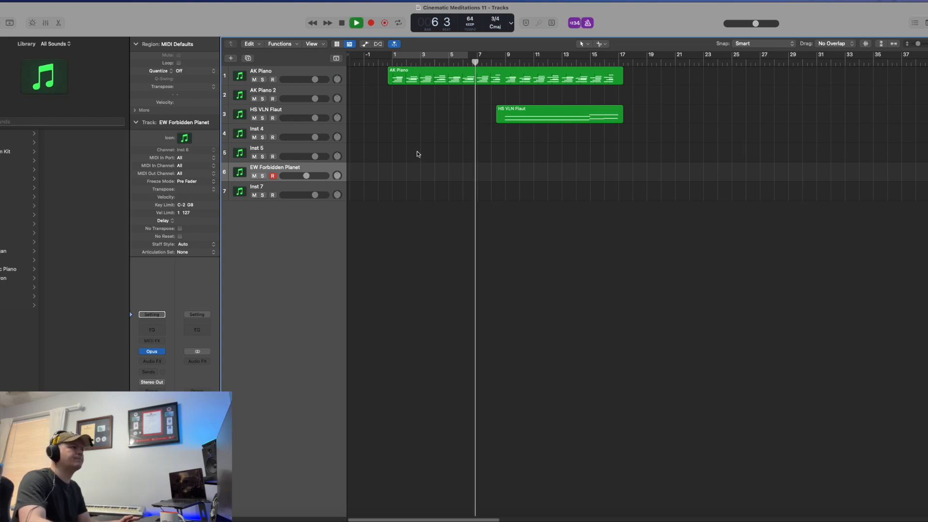
click(371, 23)
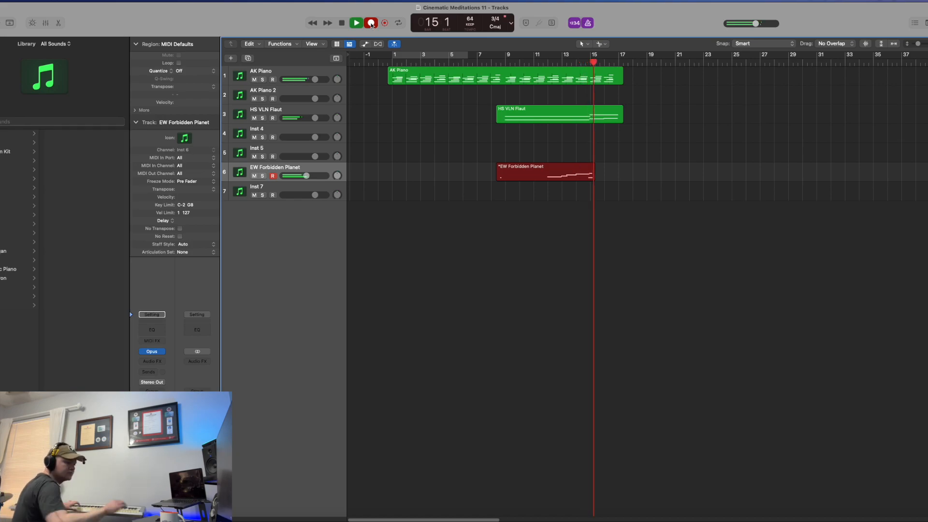
key(space)
key(super+z)
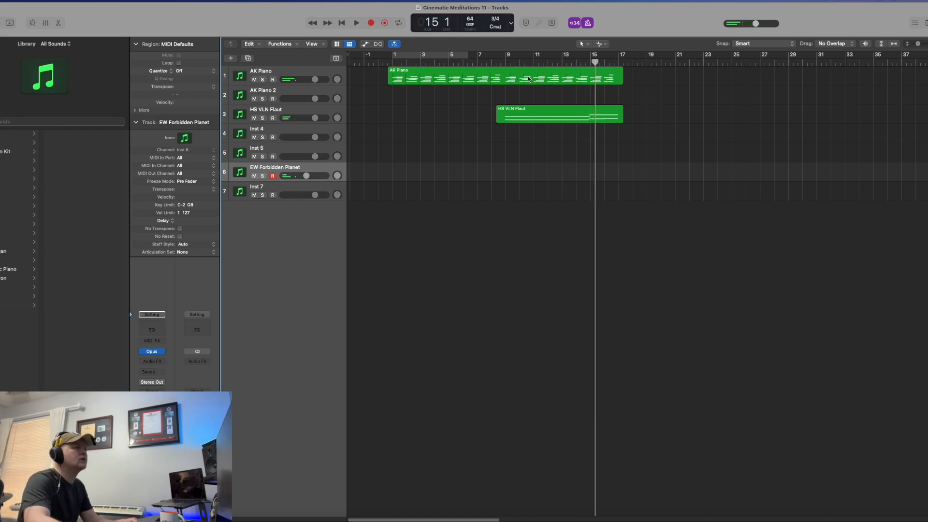
- Record a new EW Forbidden Planet part starting at bar 7 and running to bar 17
click(481, 61)
click(370, 23)
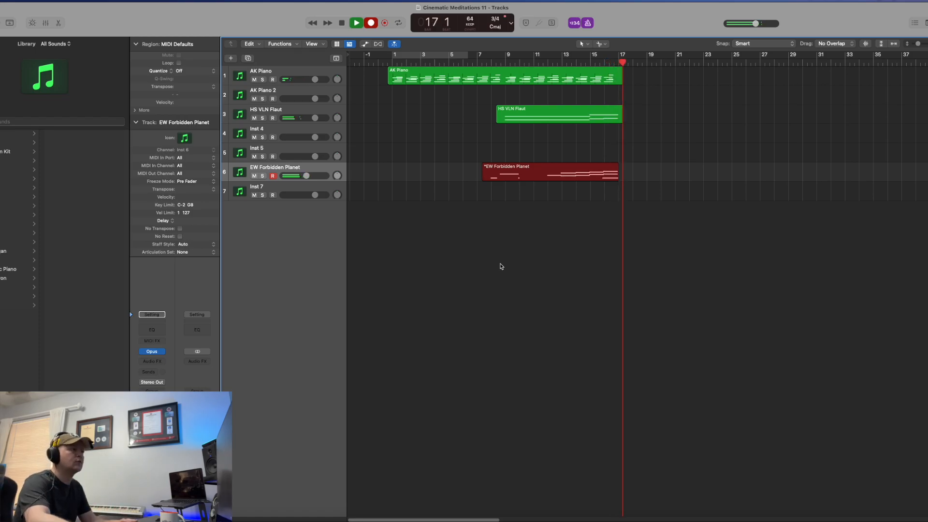
key(space)
- Open the recorded region in the Piano Roll, play it, and delete the two stray notes around bars 8 and 9
double_click(523, 172)
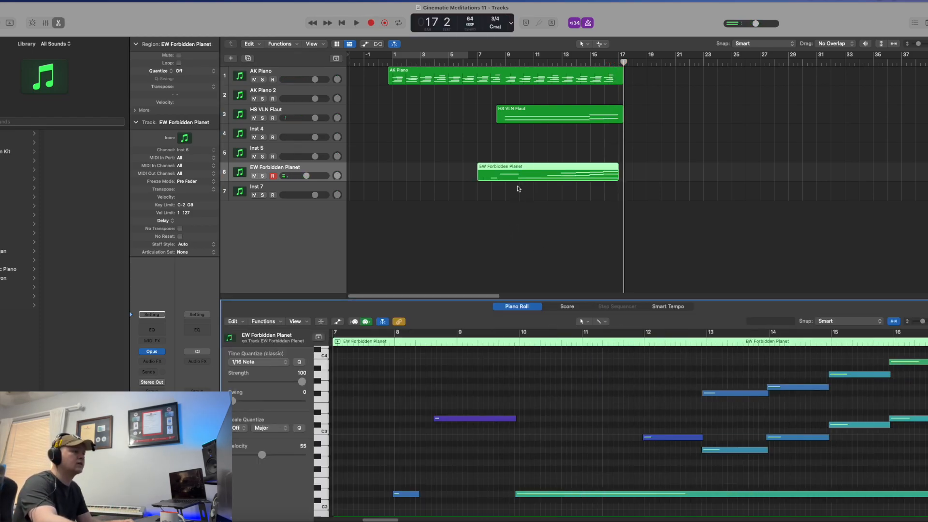
key(shift+space)
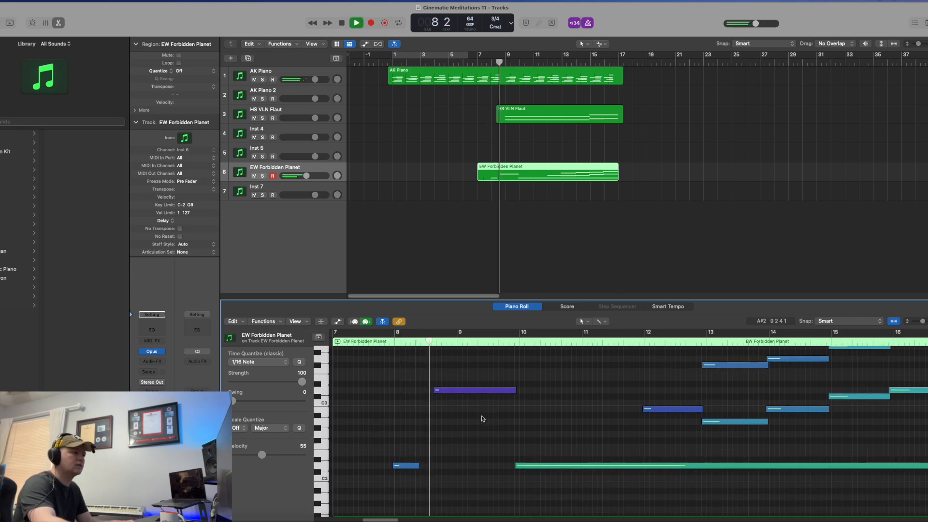
key(space)
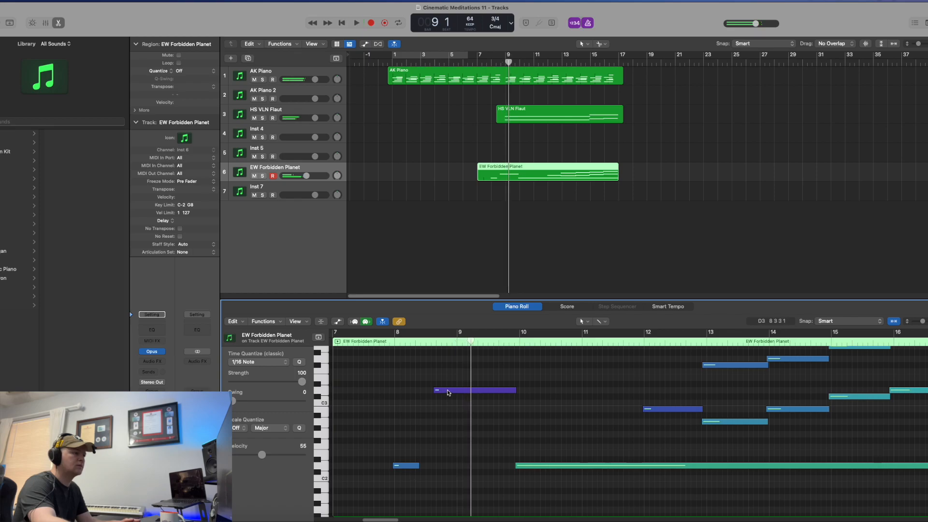
click(449, 391)
key(Delete)
click(407, 466)
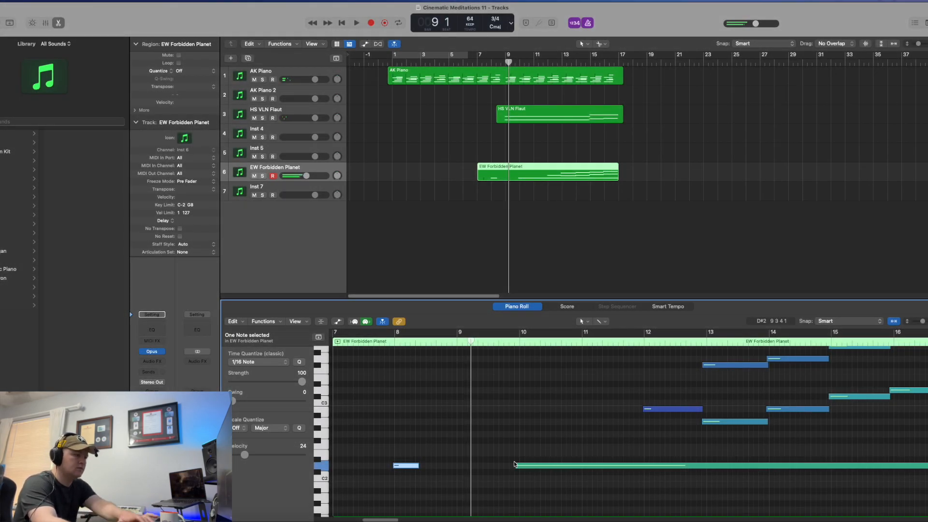
key(Delete)
- Extend the long low note's start back to bar 8, play it back, and close the Piano Roll
click(522, 466)
drag(517, 467, 398, 467)
key(space)
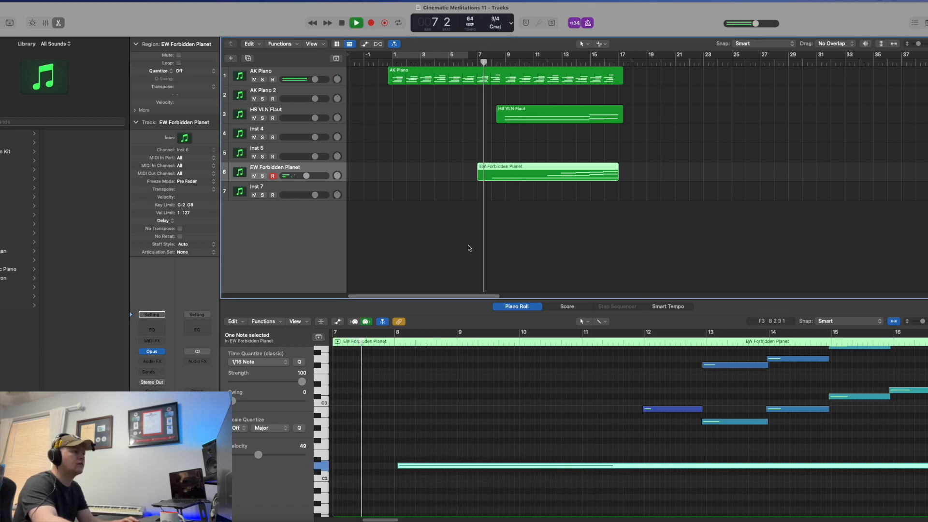
key(e)
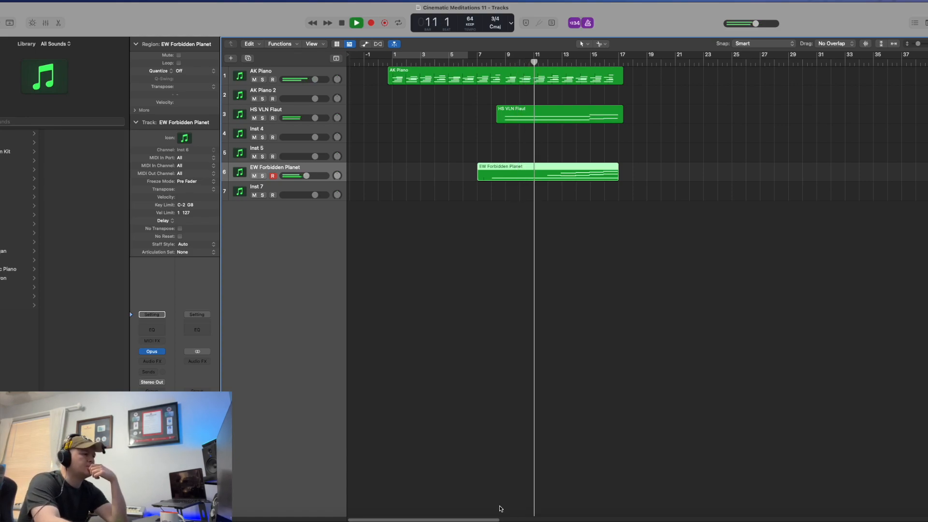
- Stop playback and save the project
mouse_move(485, 520)
mouse_down()
mouse_move(514, 520)
mouse_move(484, 521)
mouse_up()
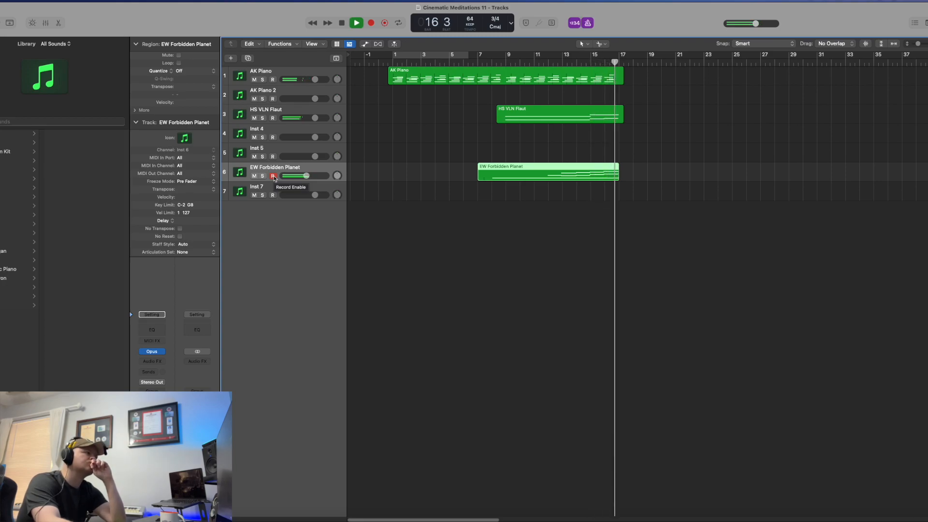
key(space)
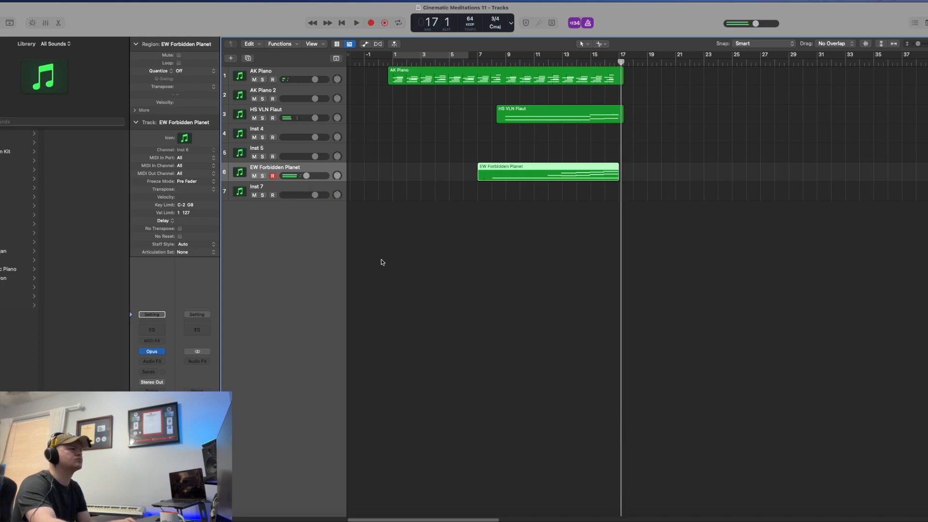
click(17, 1)
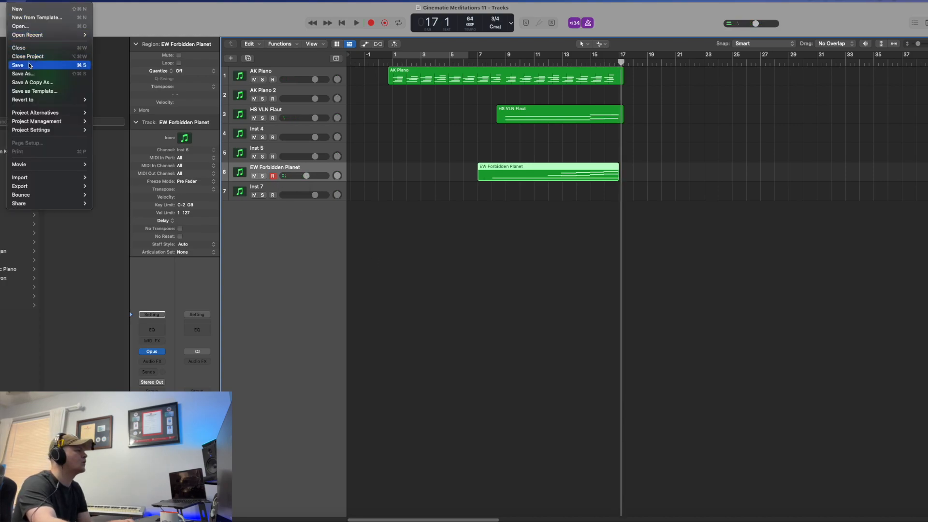
click(30, 65)
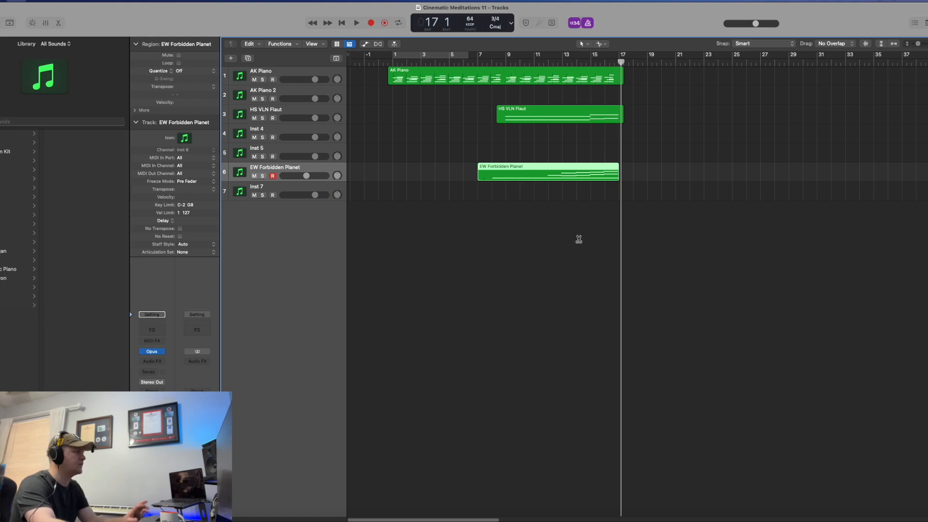
- Return the playhead to the start, select the AK Piano 2 track, and arm it for recording
key(super+space)
click(505, 294)
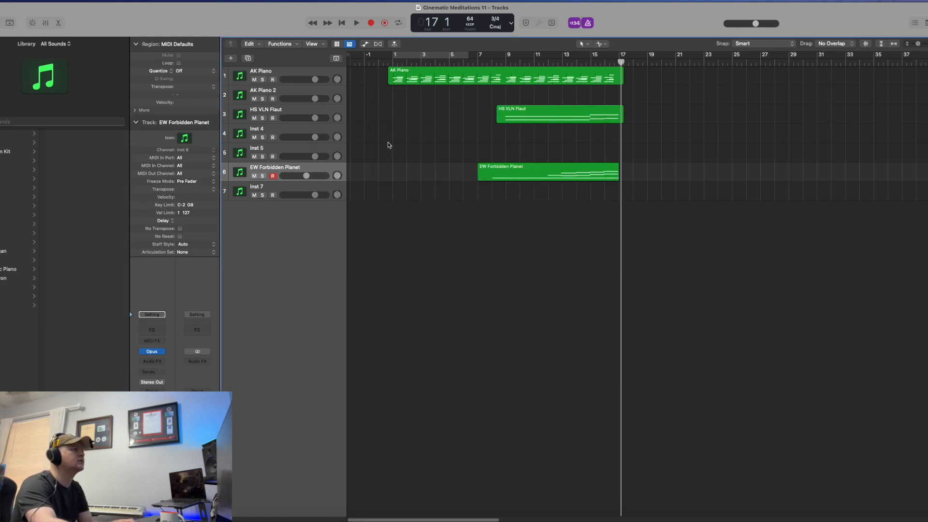
click(387, 64)
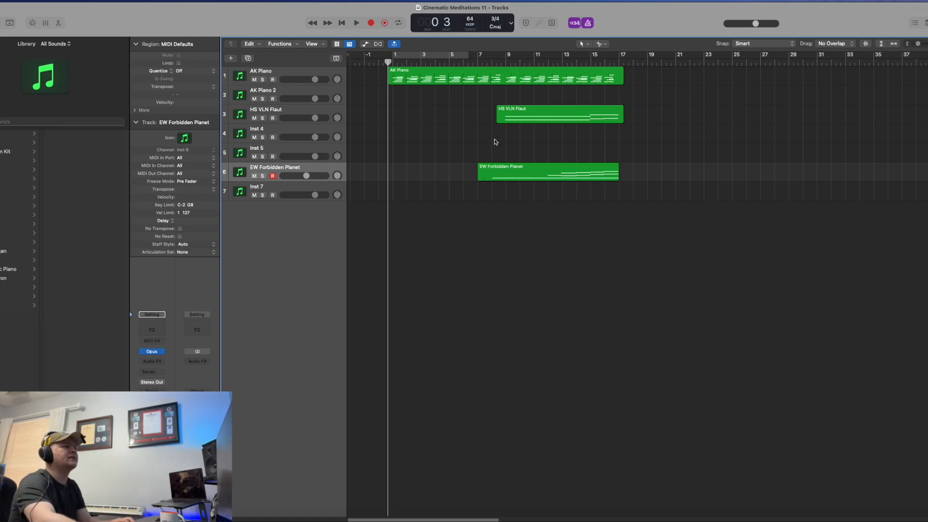
click(558, 75)
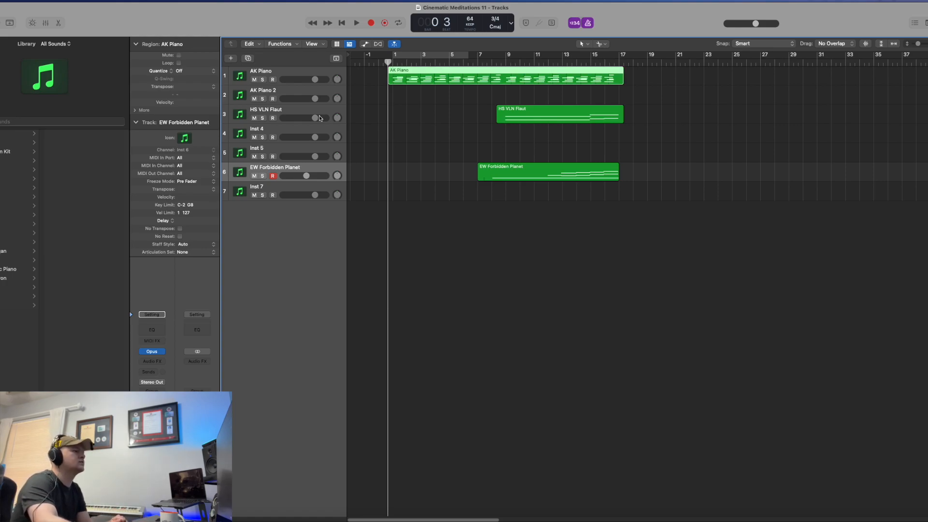
click(290, 88)
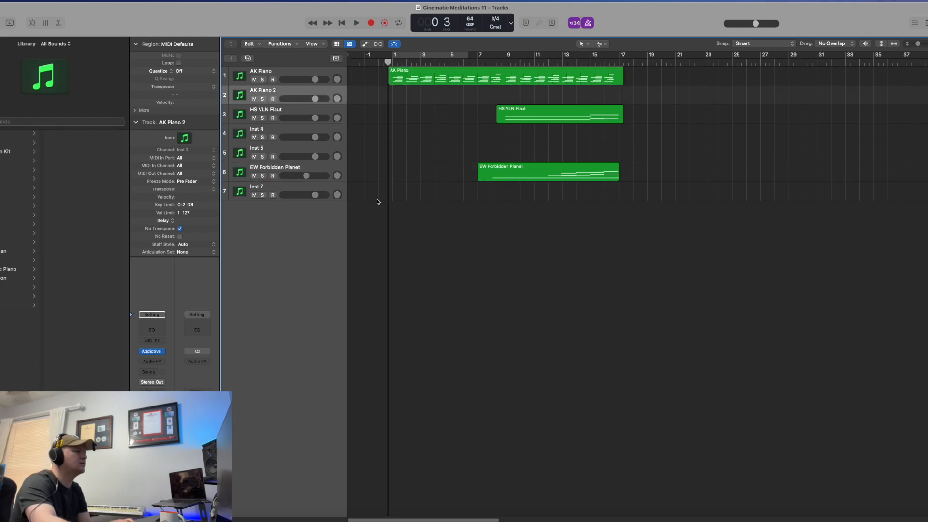
click(272, 98)
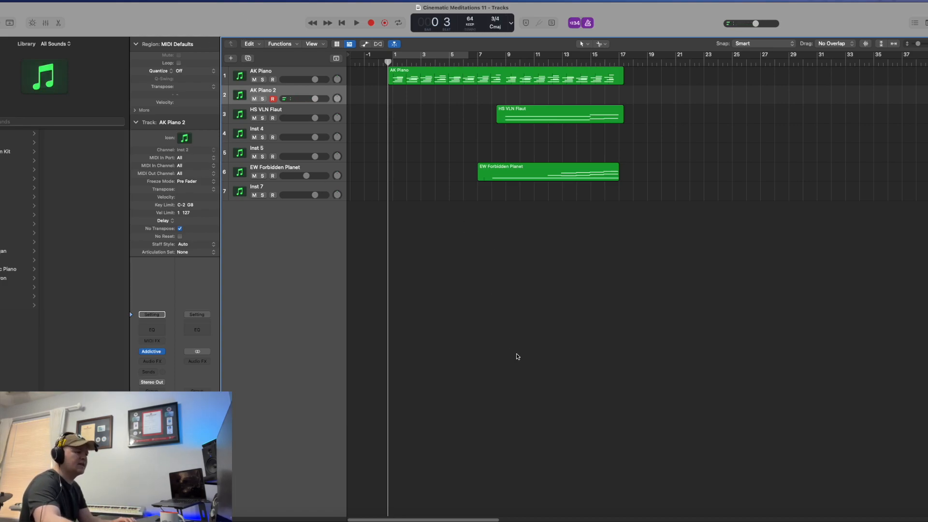
- Play the arrangement from bar 15 and again from bar 10 to review the layered parts
mouse_move(467, 520)
mouse_down()
mouse_move(491, 515)
mouse_move(476, 519)
mouse_up()
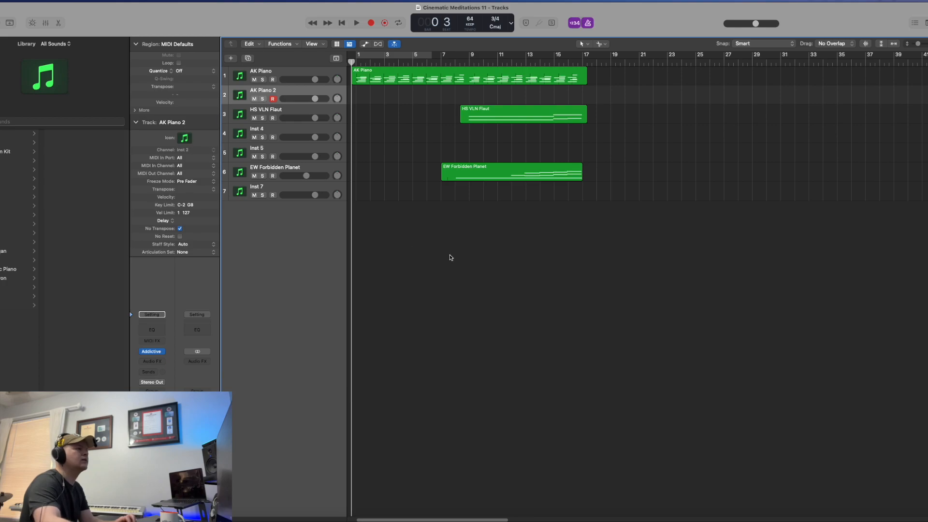
click(526, 61)
key(space)
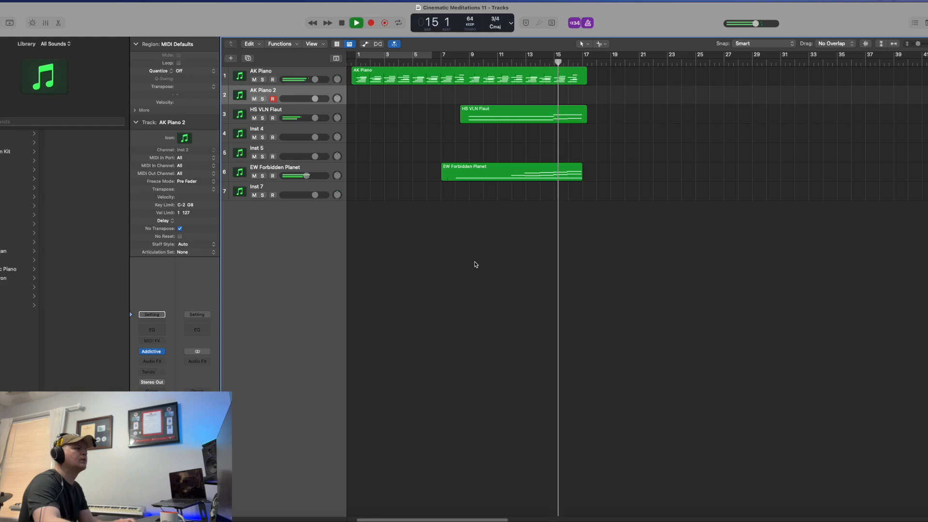
key(space)
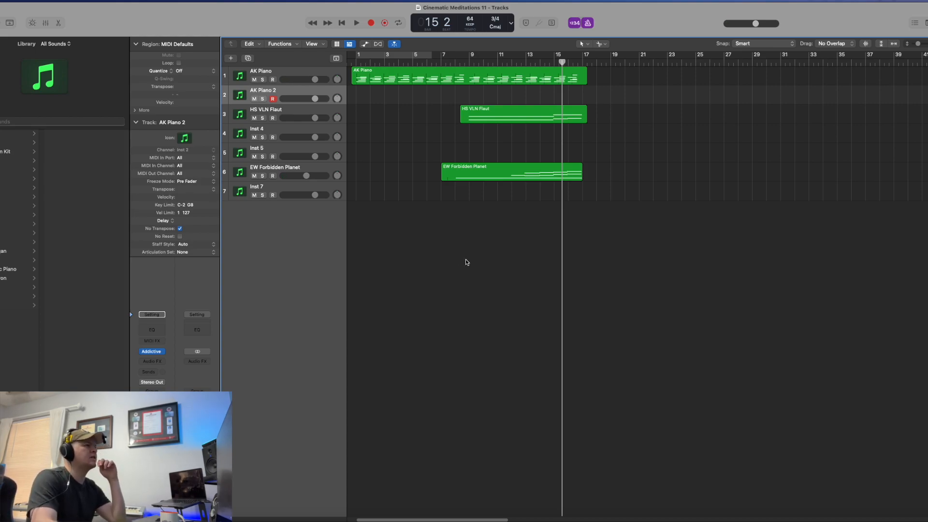
click(488, 59)
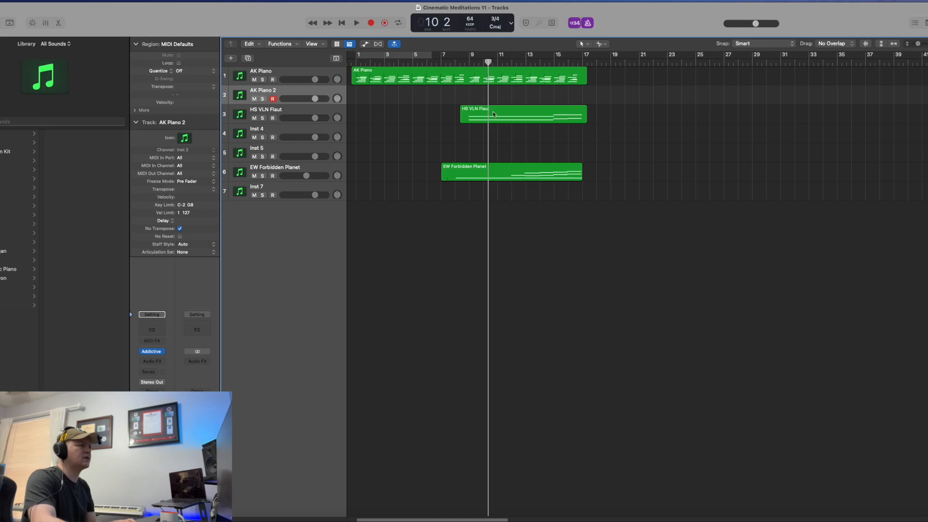
key(space)
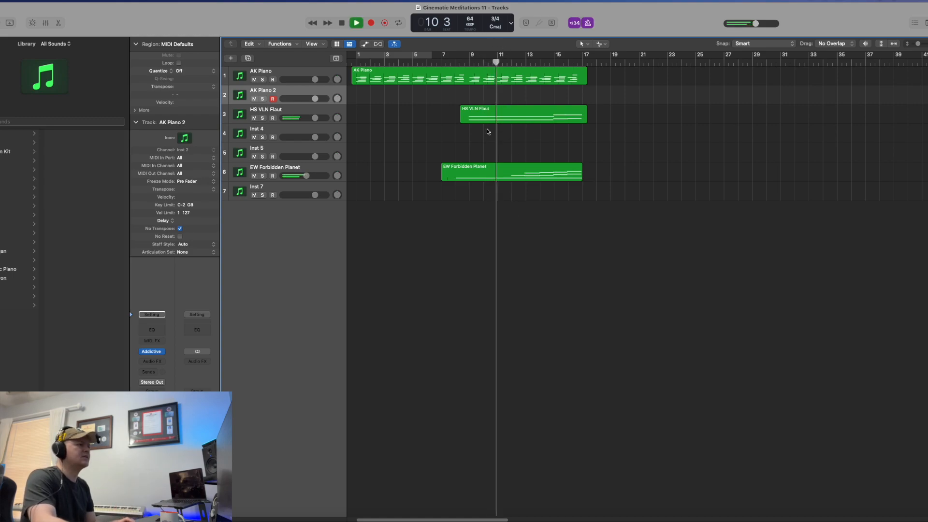
key(space)
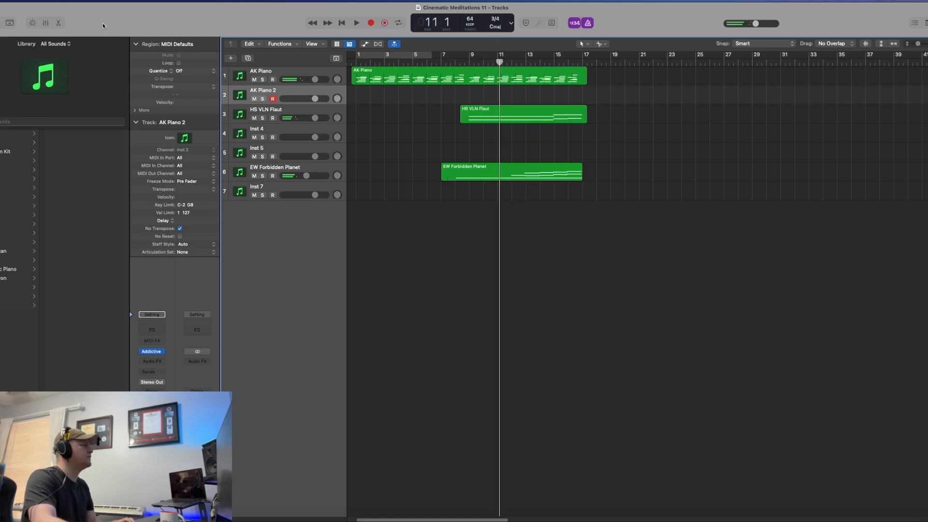
- Open the project's MIDI settings
click(19, 1)
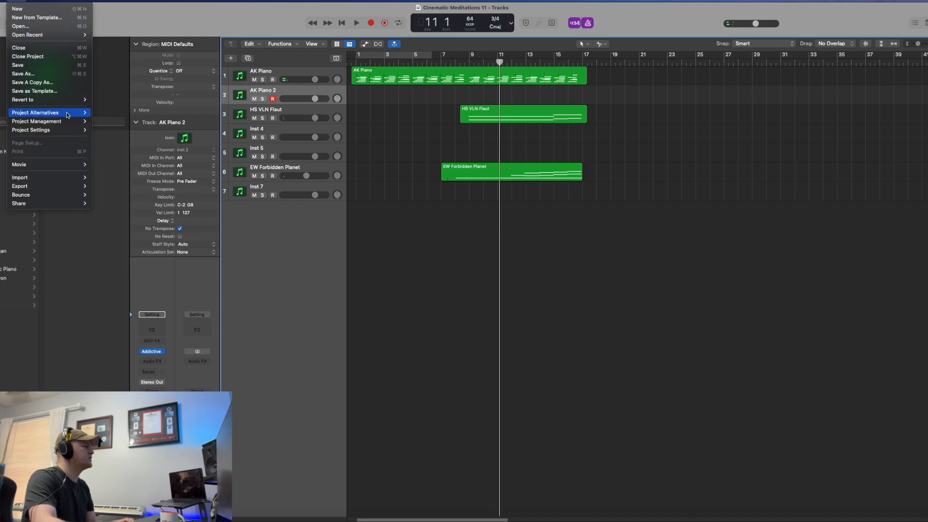
mouse_move(73, 131)
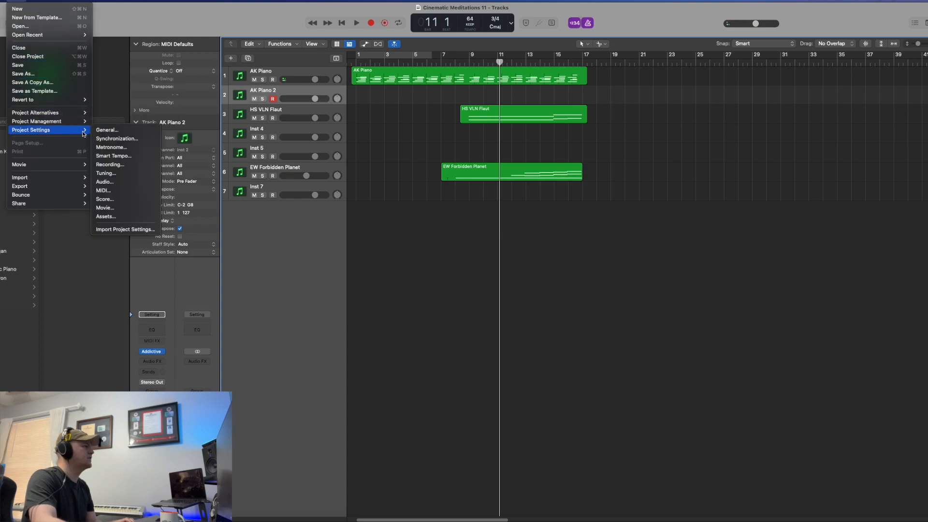
click(118, 195)
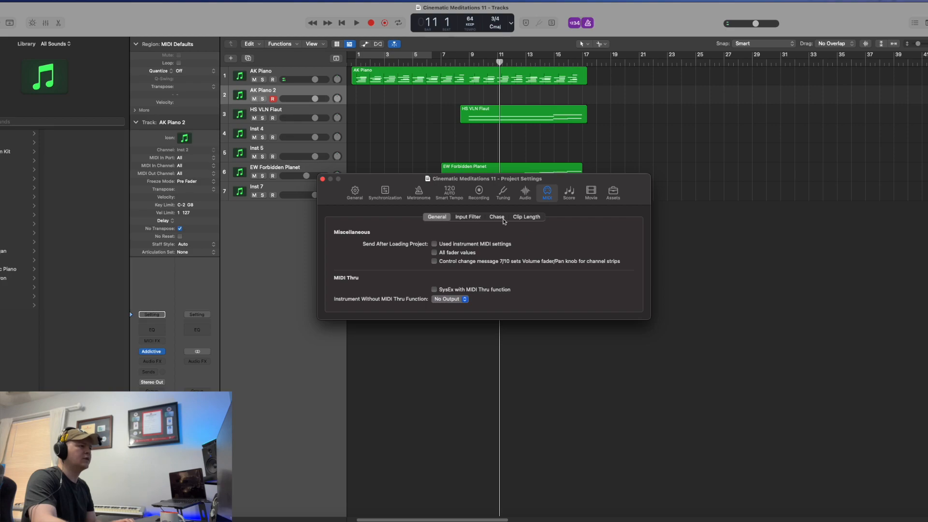
- Review the MIDI Chase settings and close the project settings window
click(496, 216)
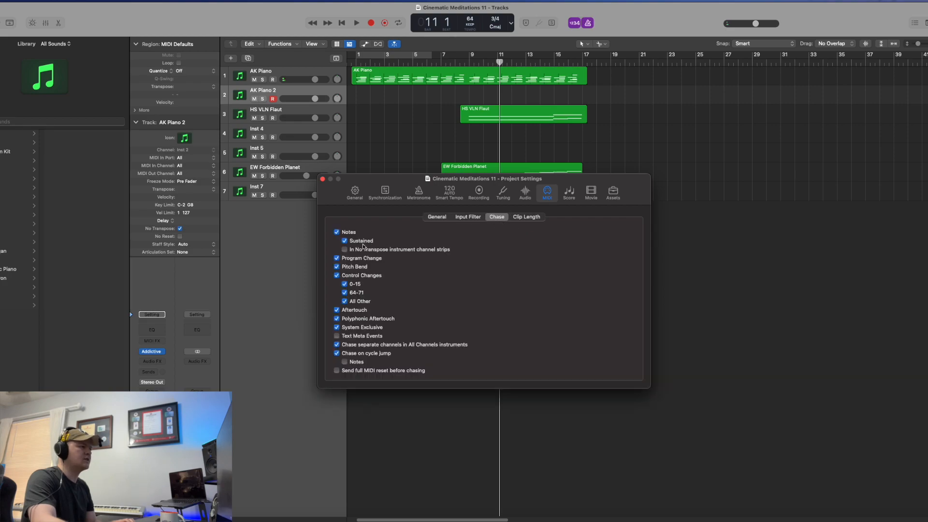
click(322, 180)
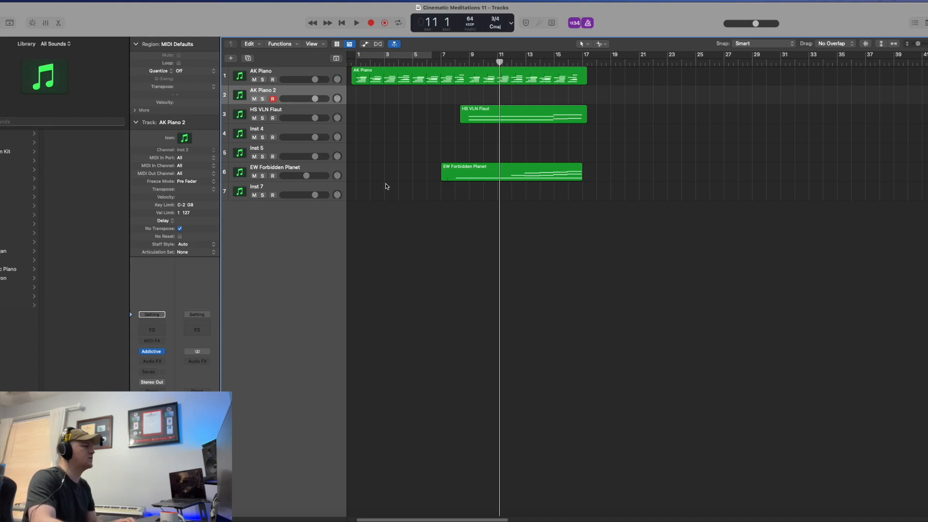
- Select the AK Piano 2 track and record a new piano part from bar 17 to about bar 24 while playing from bar 14
click(291, 72)
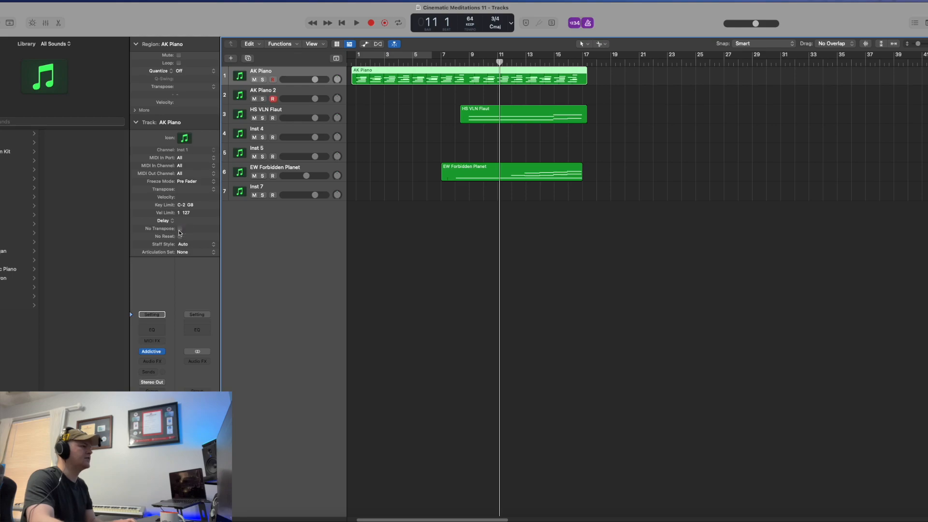
click(285, 91)
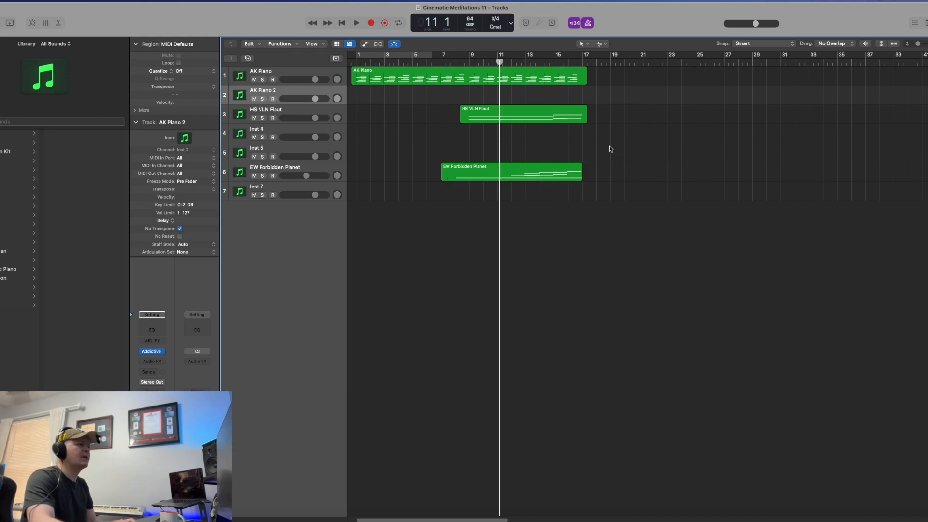
click(548, 63)
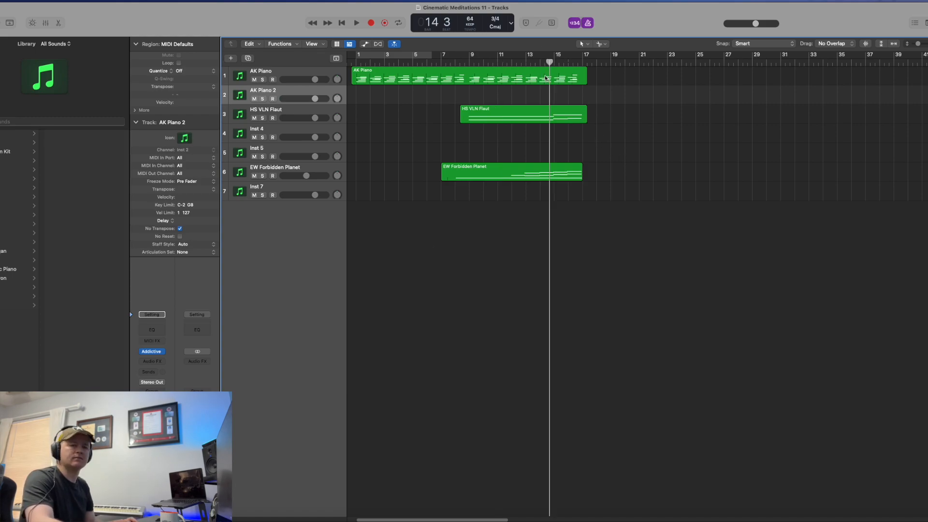
key(space)
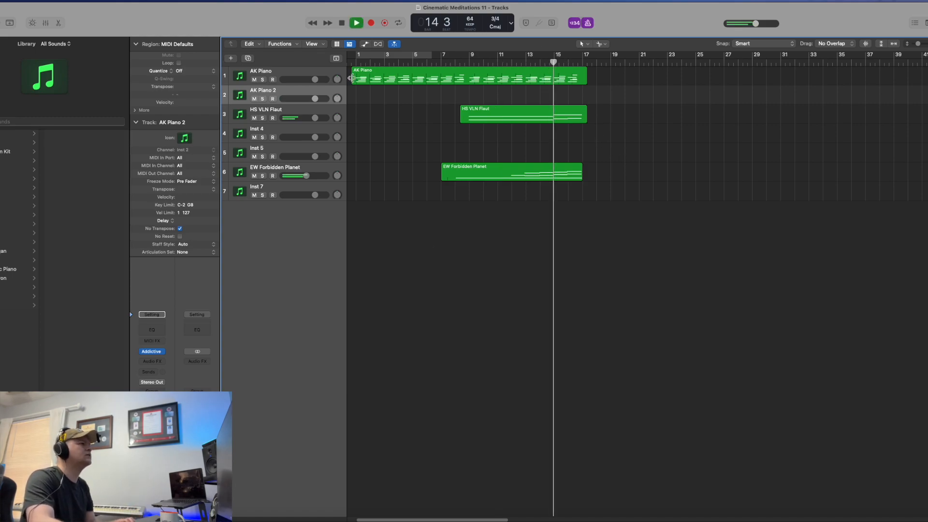
click(273, 99)
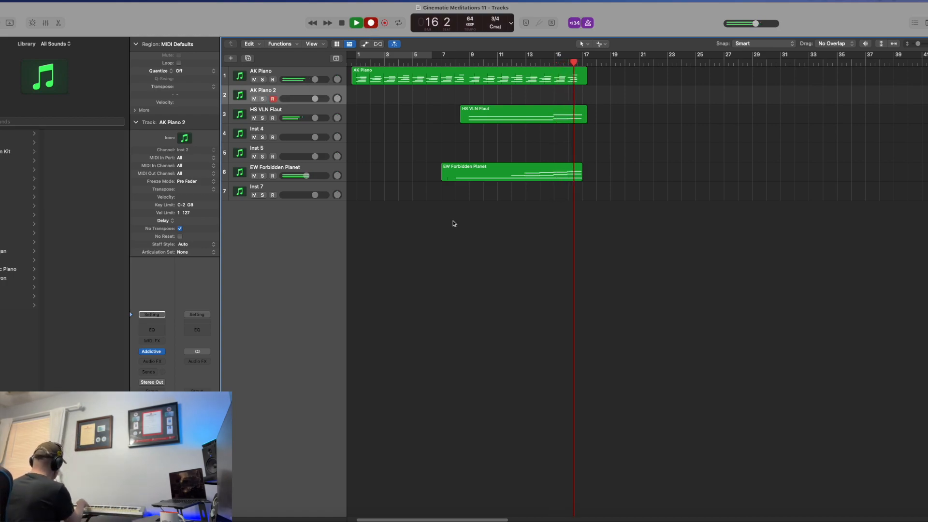
key(r)
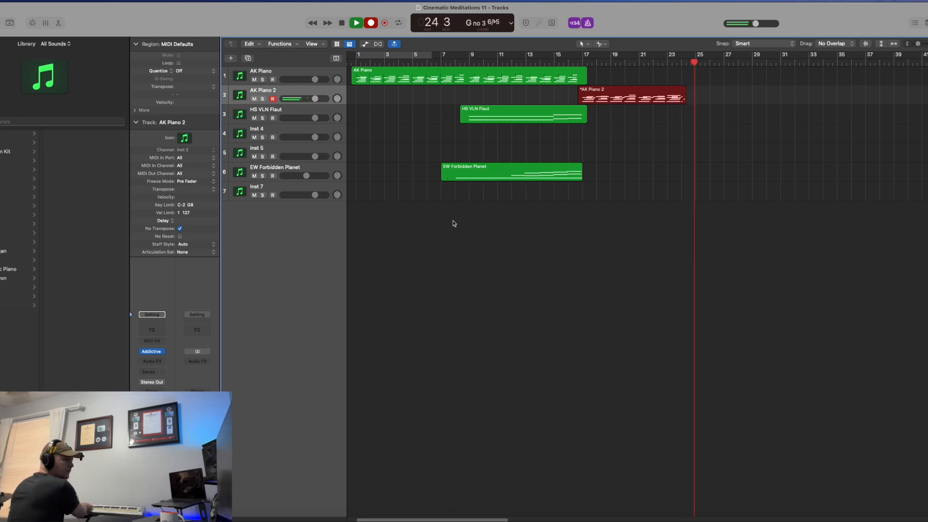
key(space)
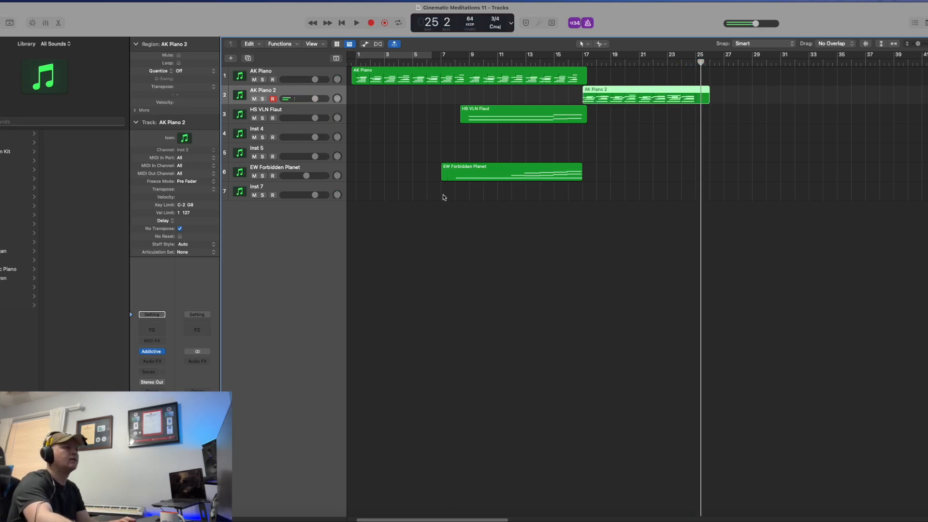
- Open the new AK Piano 2 region in the Piano Roll, move a note near bar 20 lower, and audition it
double_click(637, 98)
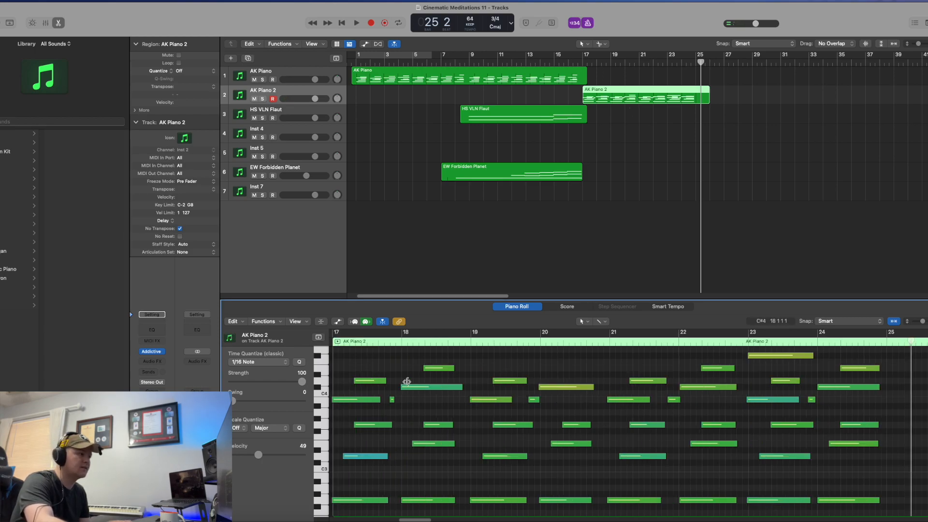
scroll(649, 413, up, 2)
drag(571, 365, 572, 379)
click(543, 344)
key(space)
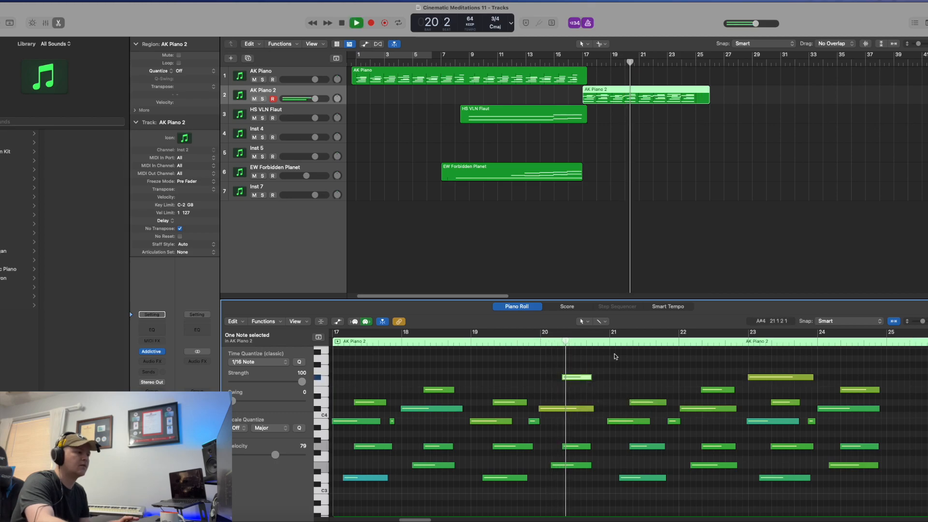
click(556, 345)
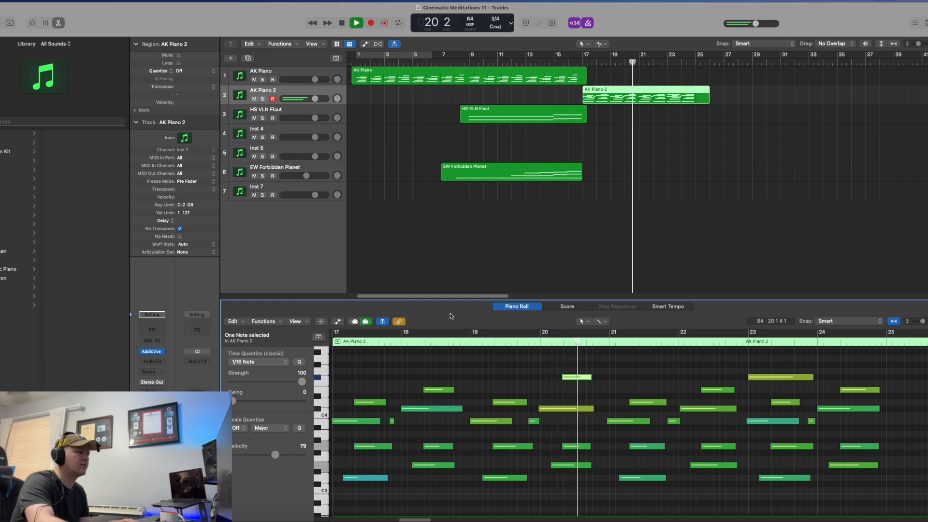
key(p)
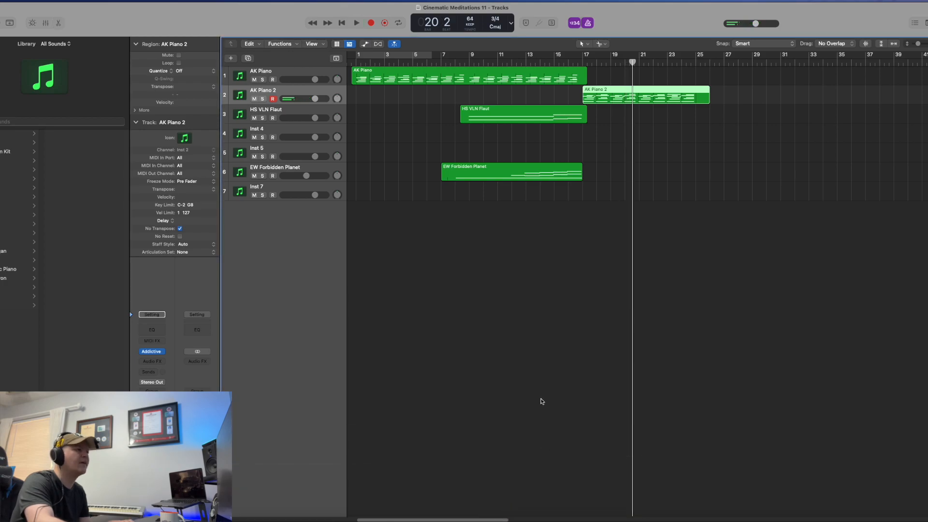
click(524, 255)
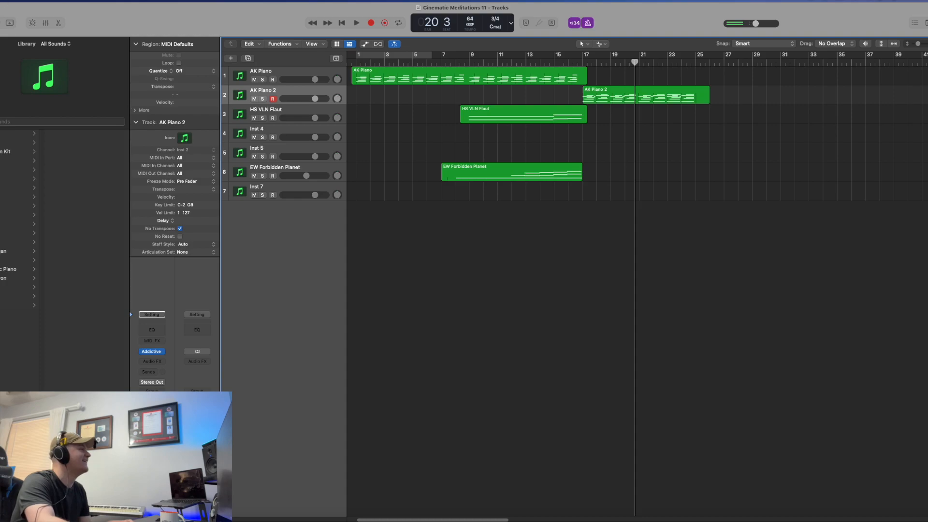
- Save the project
click(16, 1)
click(25, 66)
- Play back from bar 14 while record-arming the EW Forbidden Planet track and disarming AK Piano 2
click(580, 58)
key(space)
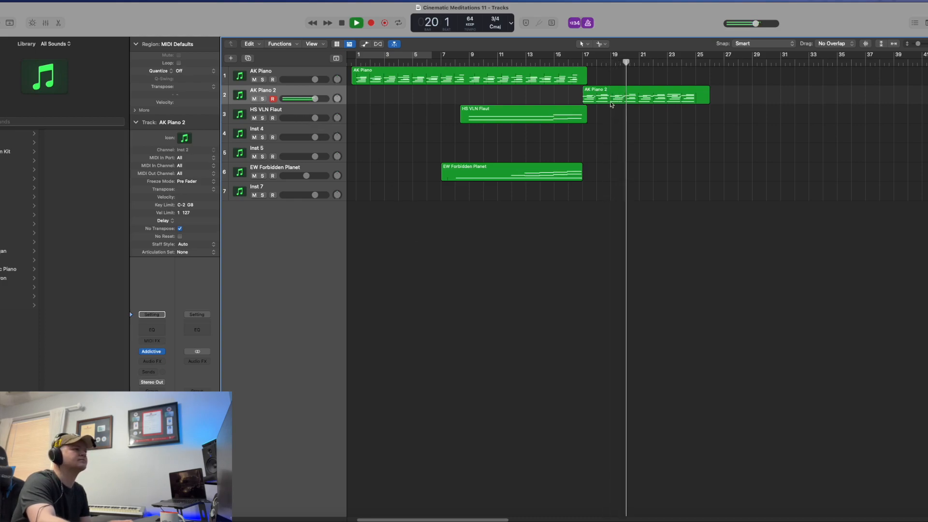
click(545, 62)
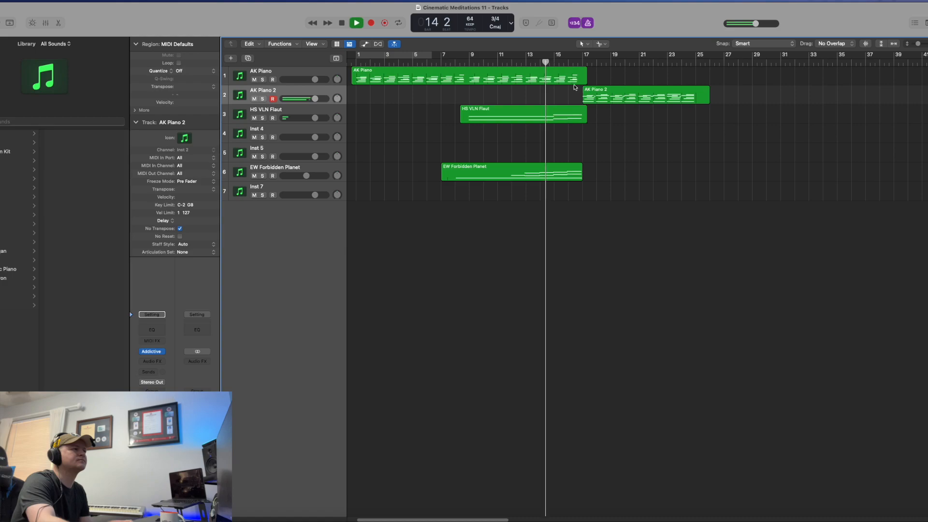
click(288, 122)
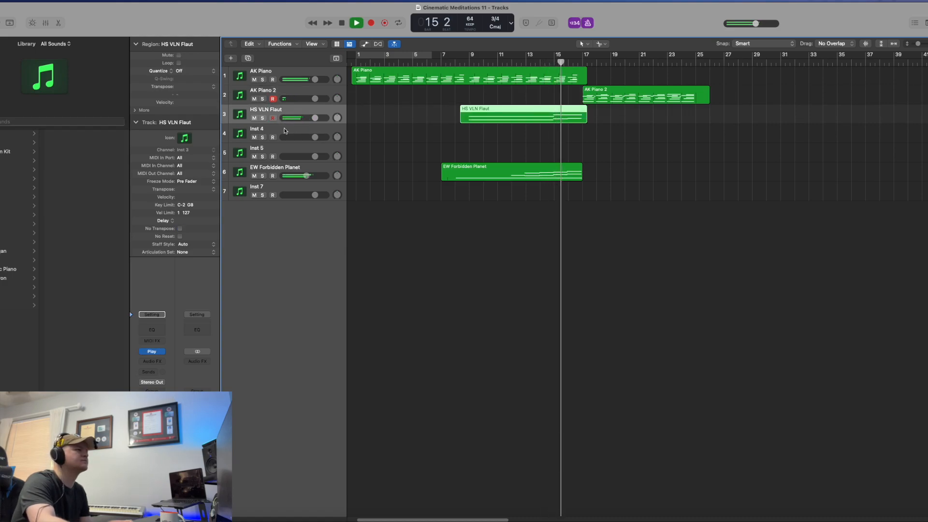
click(269, 177)
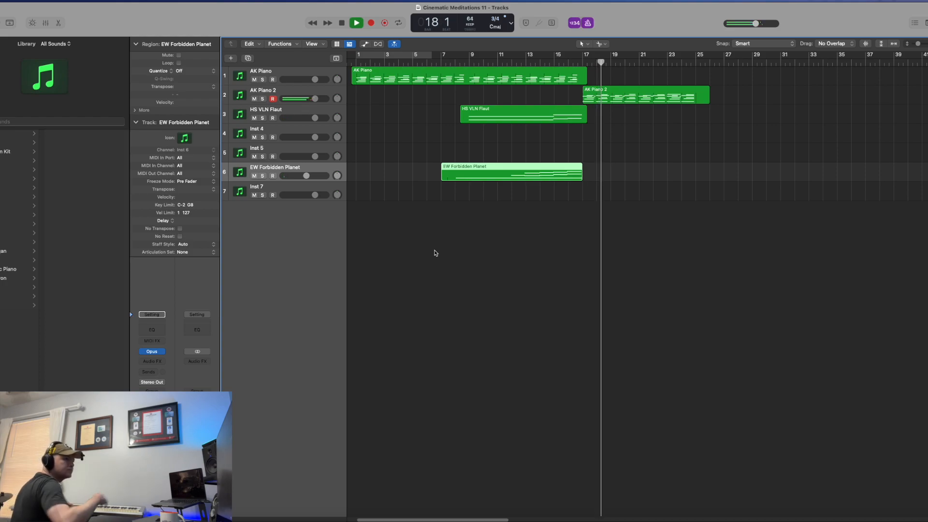
click(274, 177)
click(273, 99)
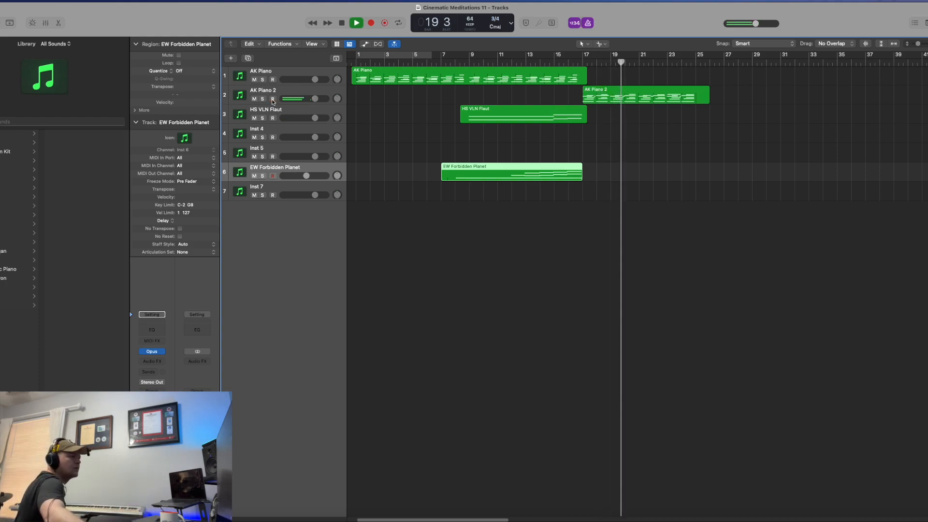
click(273, 176)
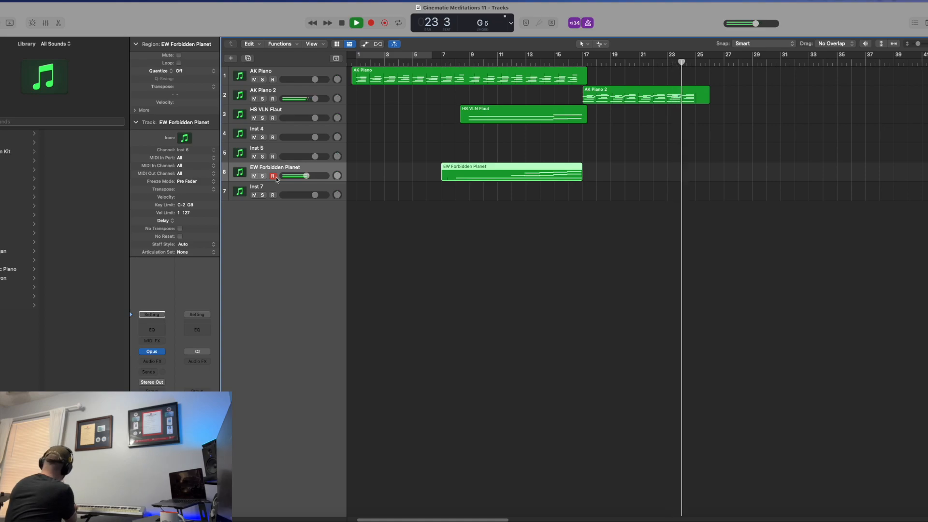
key(space)
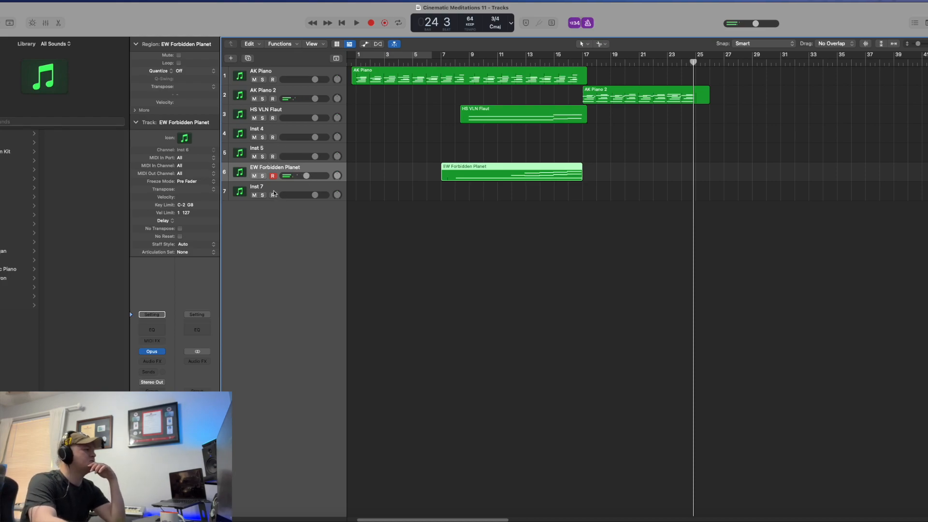
- Save the project again and move the playhead to bar 16
click(22, 2)
click(39, 65)
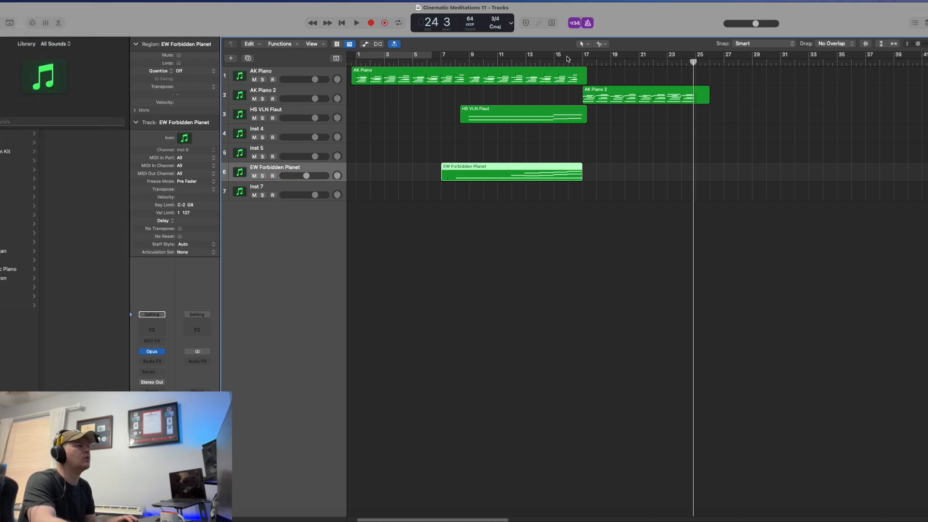
click(569, 59)
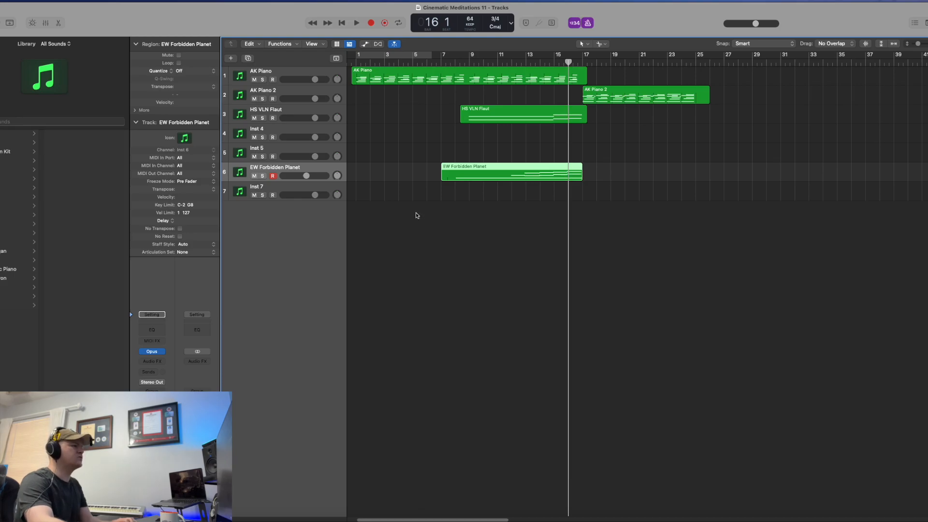
- Arm the Inst 4 track and open its Play instrument to check the loaded Hollywood Strings cello patch
click(273, 130)
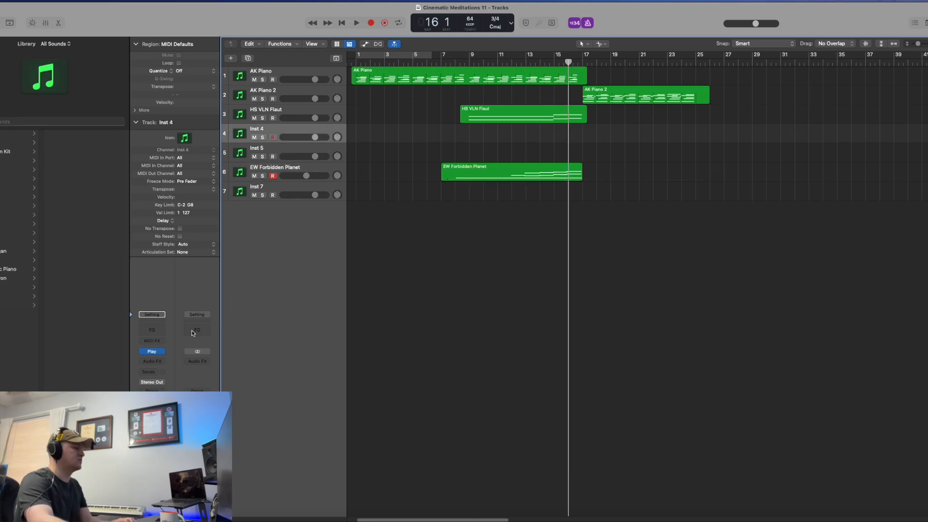
click(150, 353)
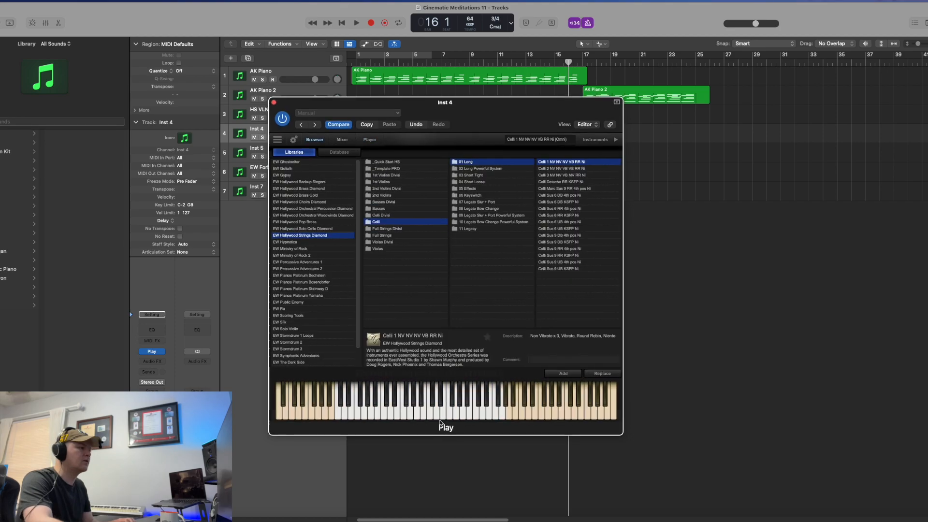
click(369, 140)
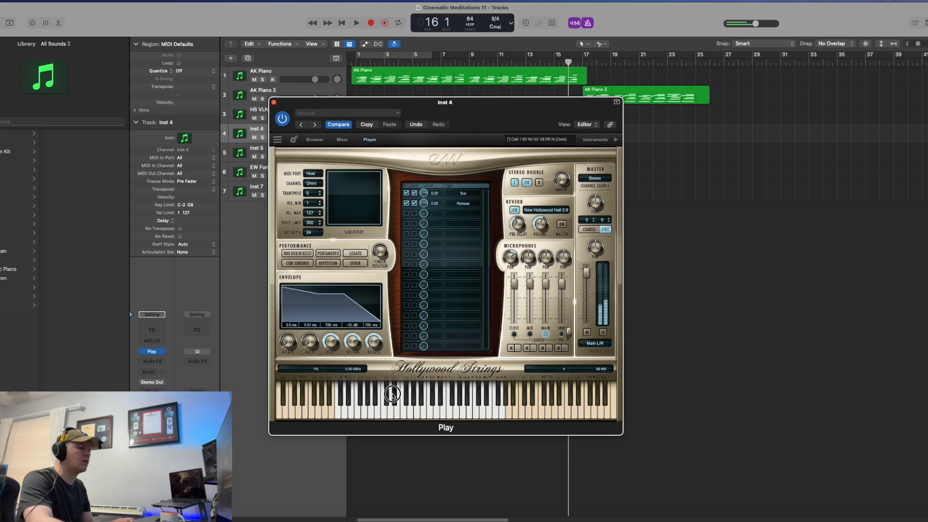
click(274, 103)
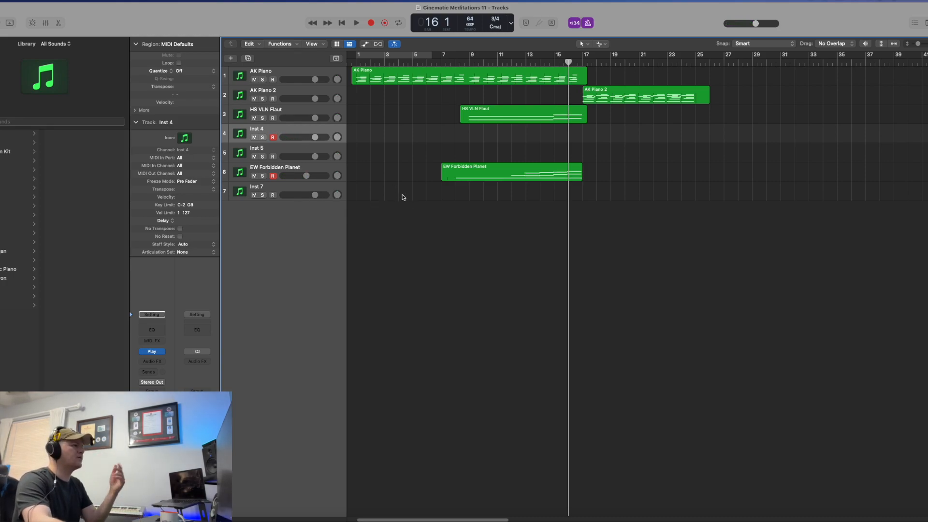
- Play from bar 14 and rename the Inst 4 track to HS Celli
click(544, 59)
key(space)
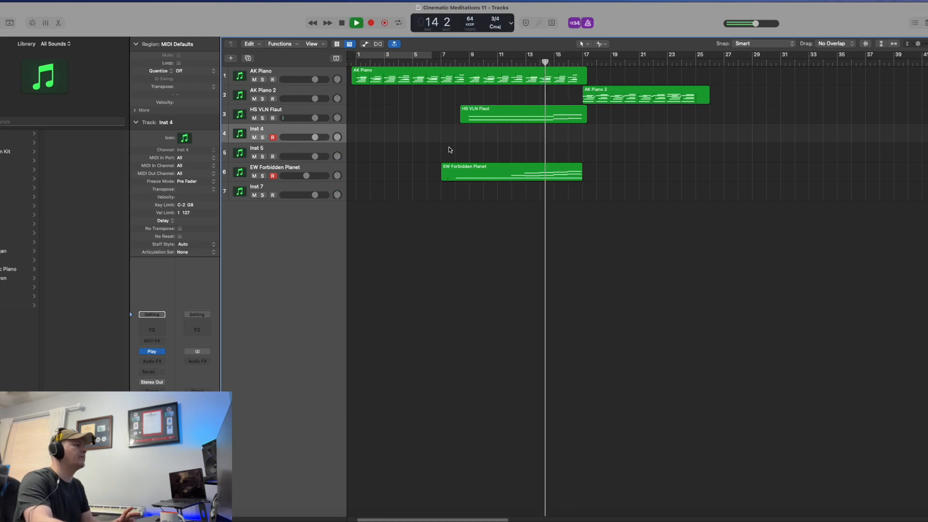
double_click(260, 130)
text(HS Celli)
key(Return)
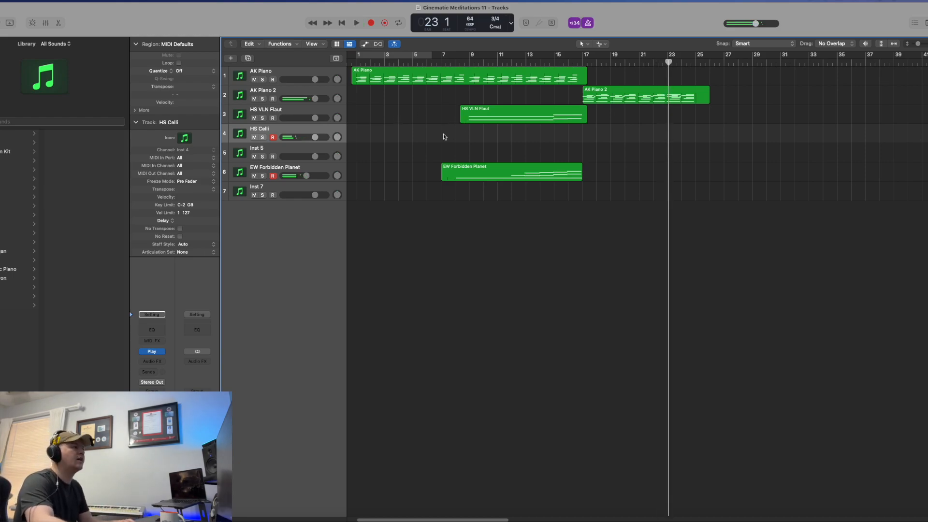
- Record new HS Celli and EW Forbidden Planet parts from bar 16 to about bar 25
click(571, 64)
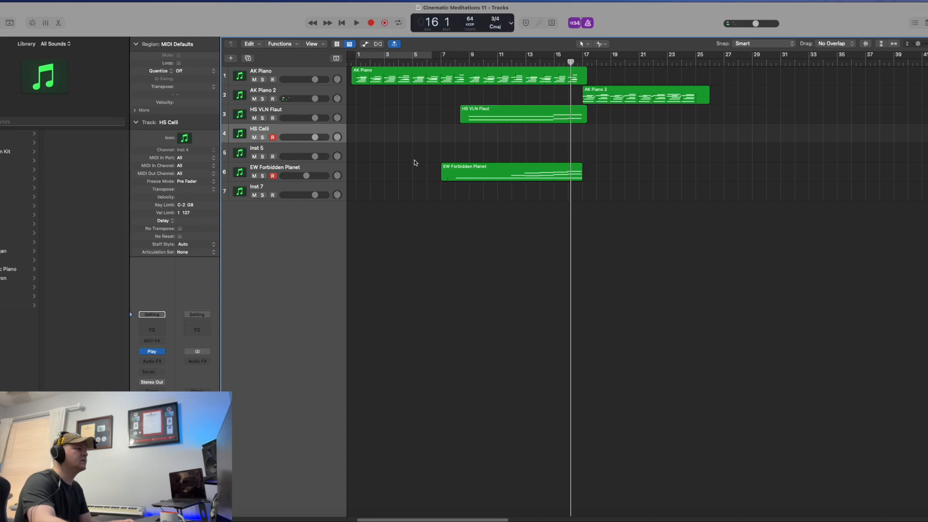
click(454, 68)
key(space)
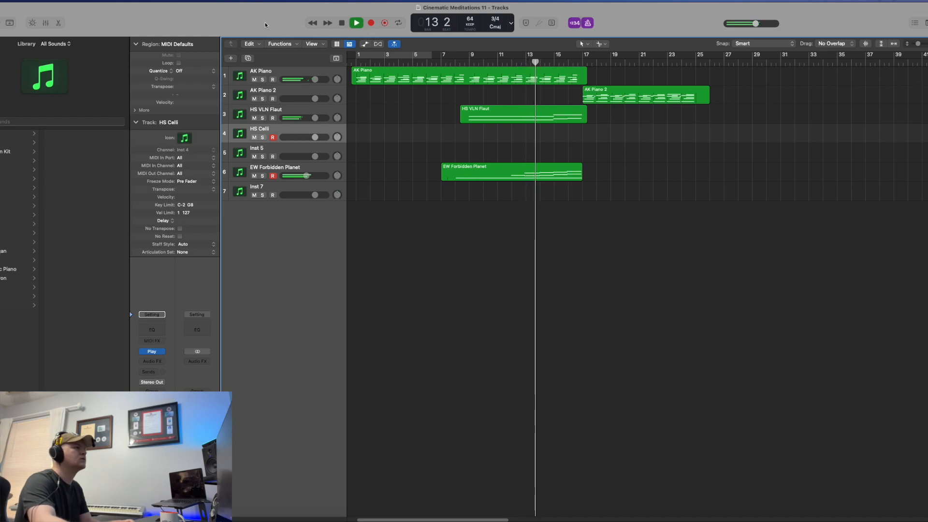
click(371, 23)
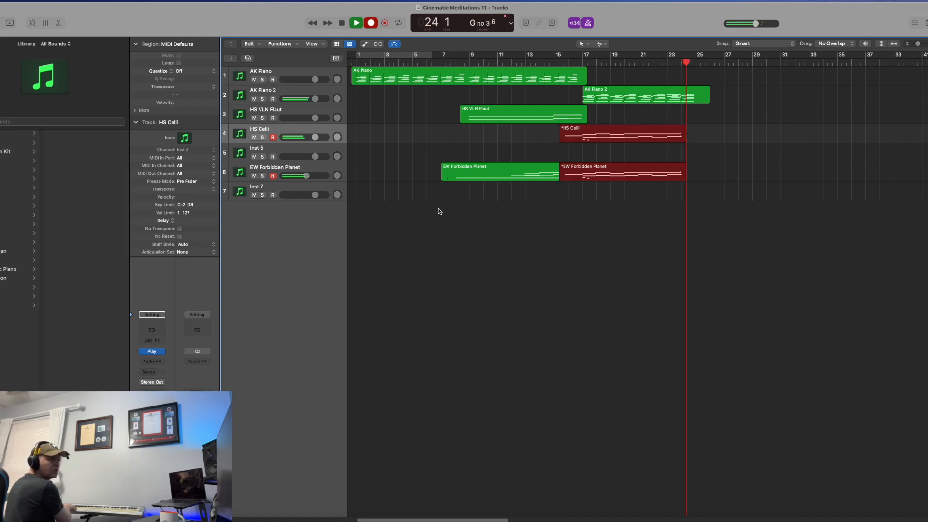
key(space)
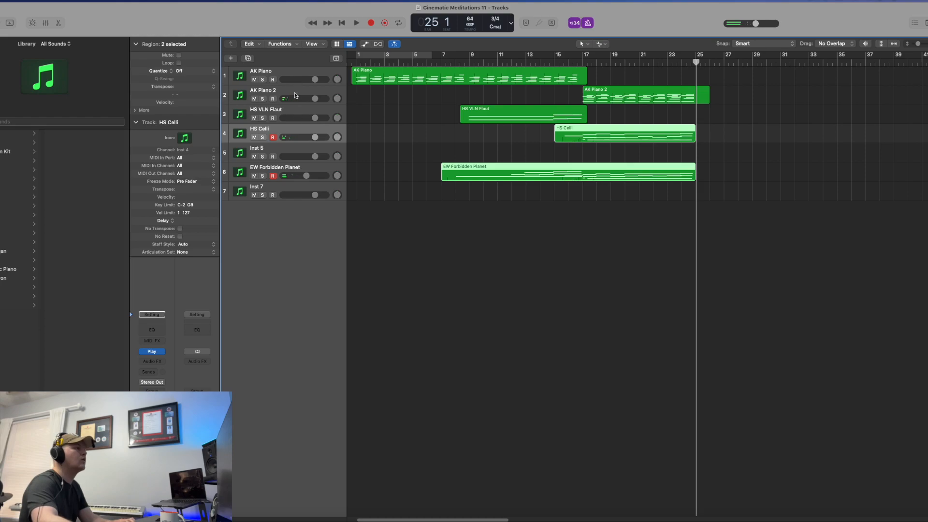
- Select the AK Piano track and move the playhead to bar 17
click(294, 74)
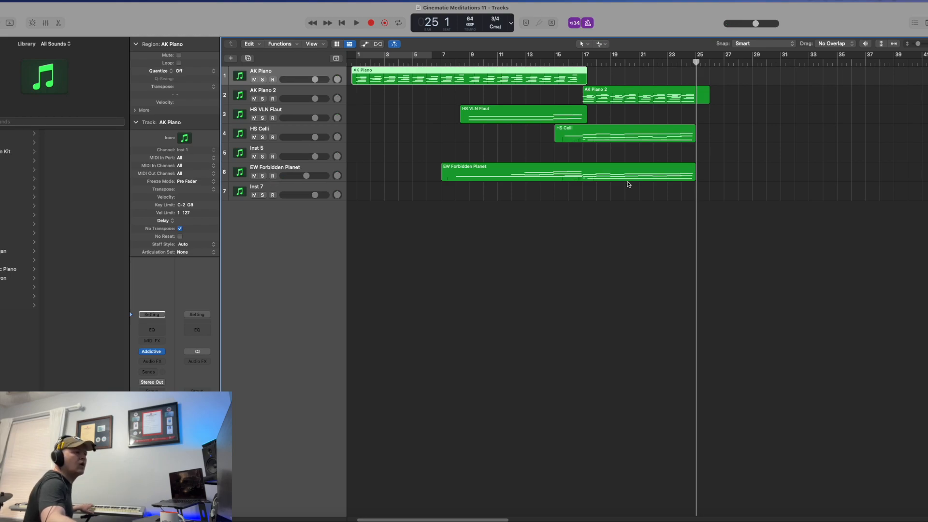
click(582, 64)
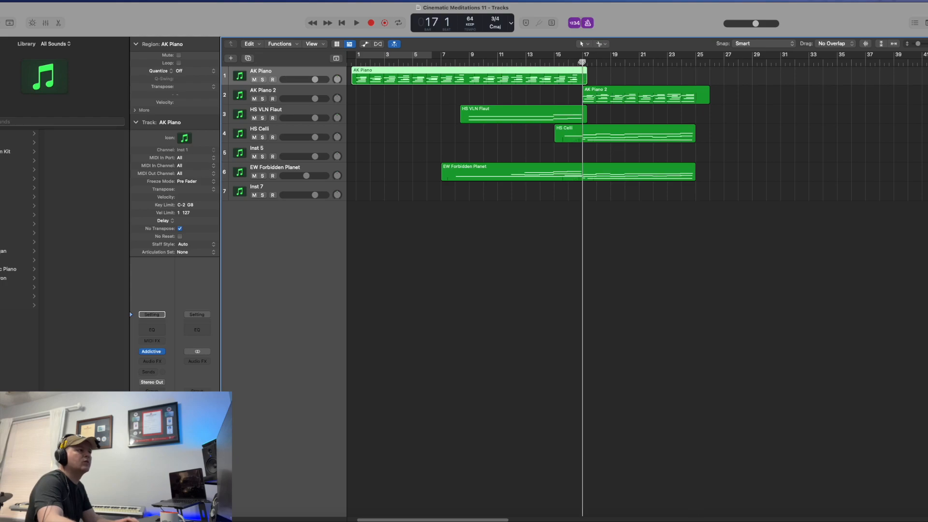
- Open the EW Forbidden Planet region in the Piano Roll and delete its notes from bar 17 onward
key(space)
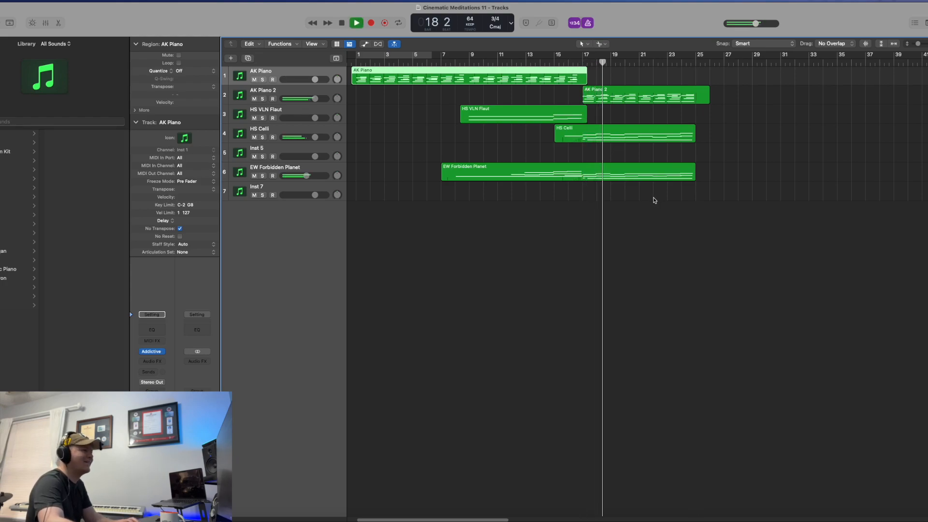
key(space)
click(639, 177)
double_click(639, 177)
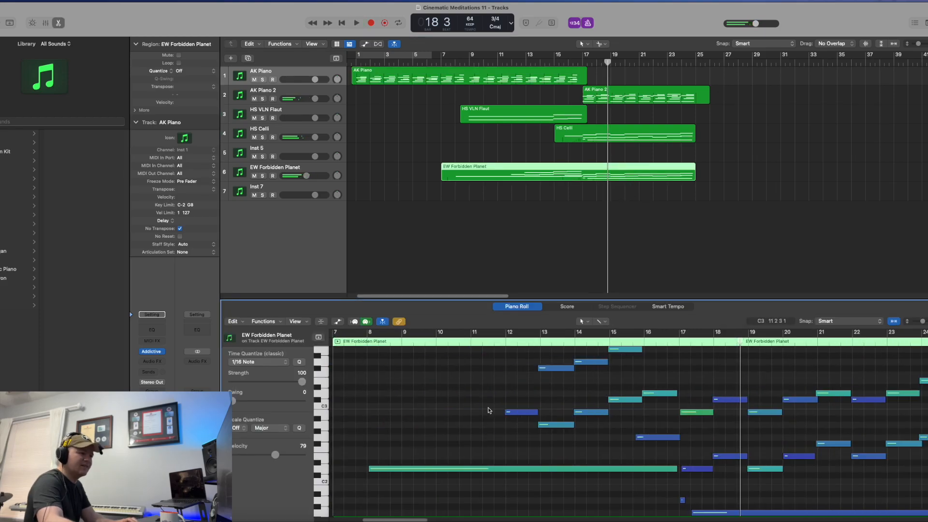
mouse_move(404, 519)
mouse_down()
mouse_move(446, 519)
mouse_move(421, 519)
mouse_up()
scroll(537, 431, down, 2)
click(511, 345)
key(space)
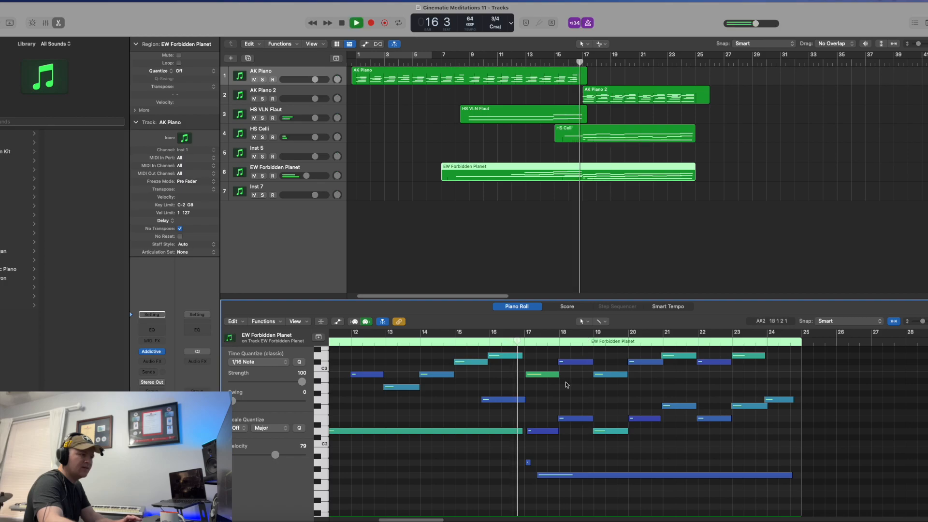
key(space)
drag(531, 486, 822, 370)
key(Delete)
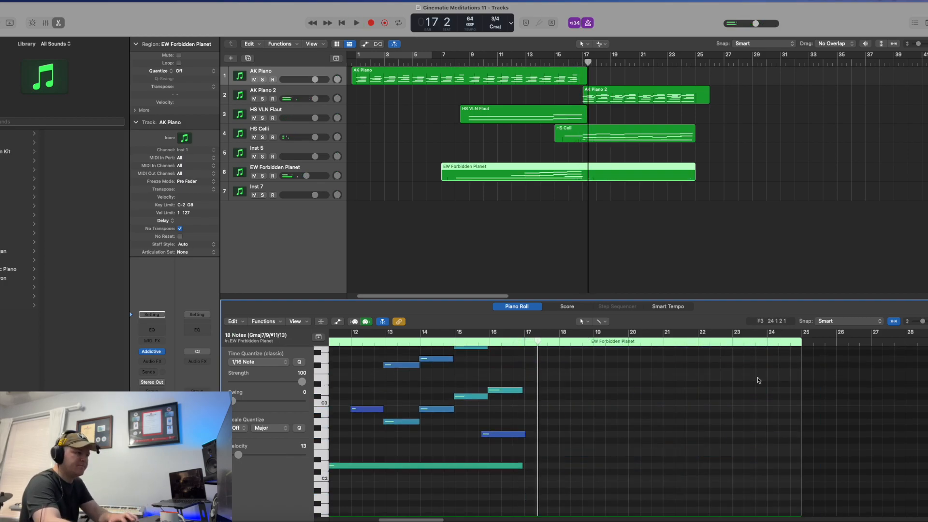
- Split the EW Forbidden Planet region at bar 17, splitting crossing notes, and delete the later part
key(p)
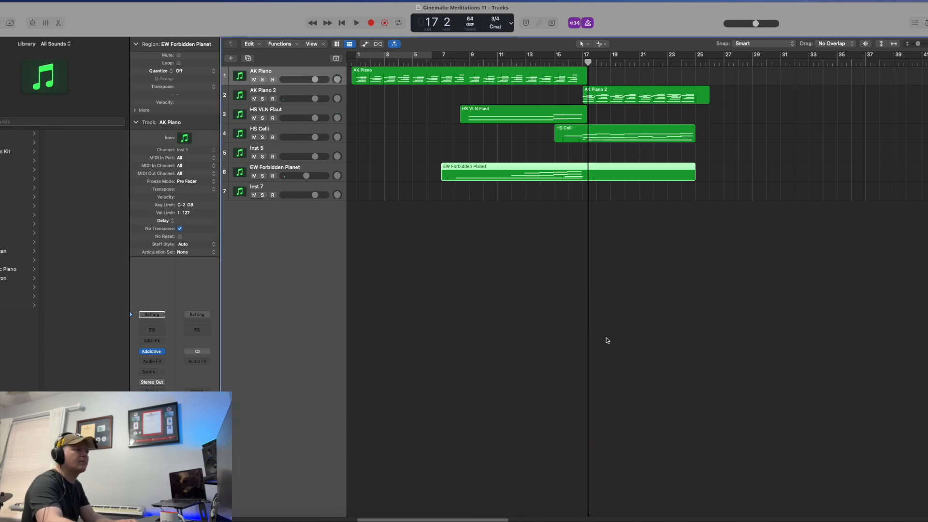
key(space)
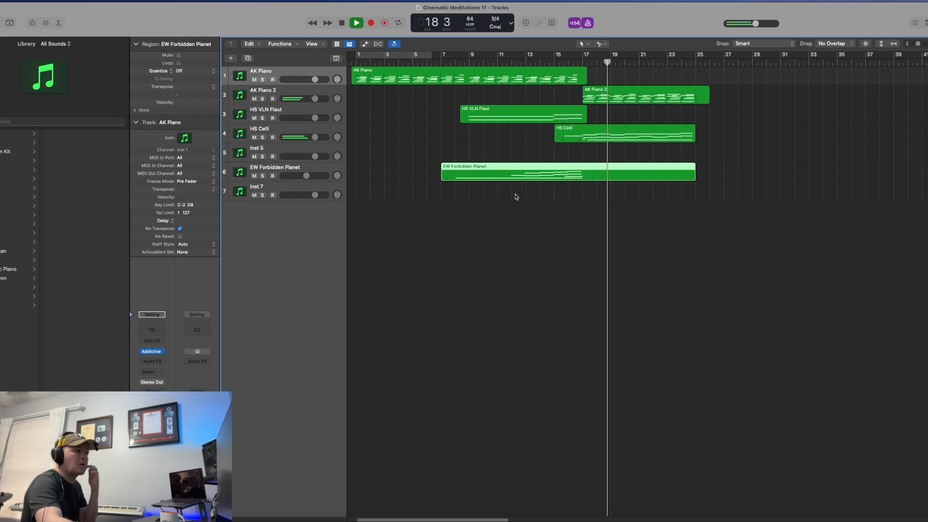
click(592, 175)
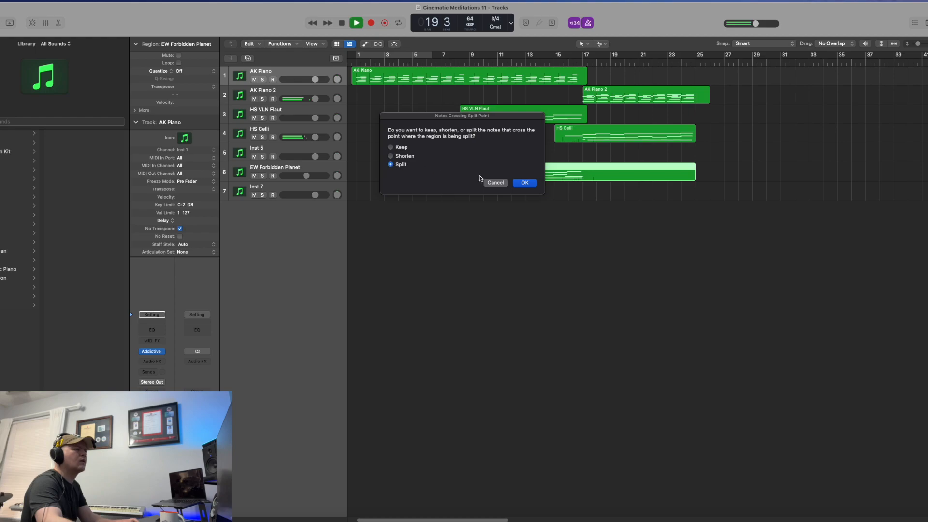
click(525, 183)
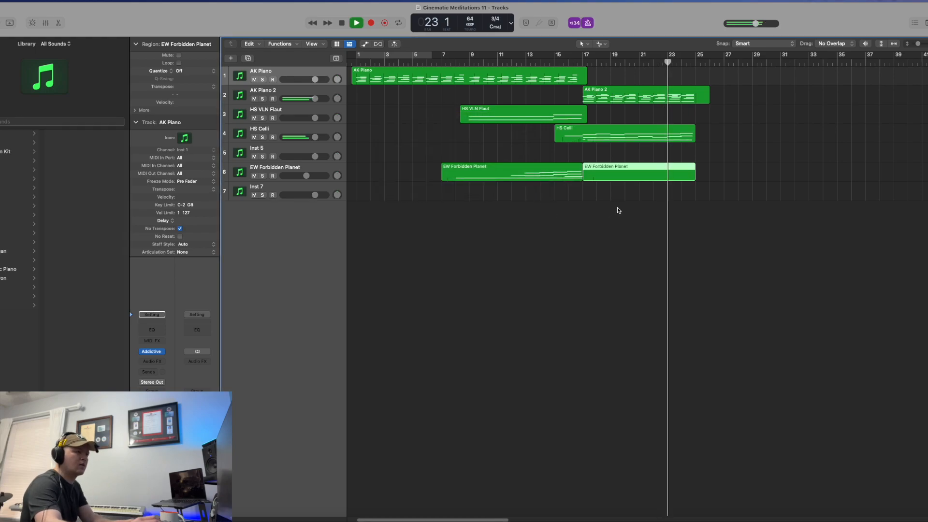
key(Delete)
key(space)
drag(582, 175, 586, 175)
- Open the HS Celli region and lengthen its long low note so it starts at bar 17
click(576, 65)
key(space)
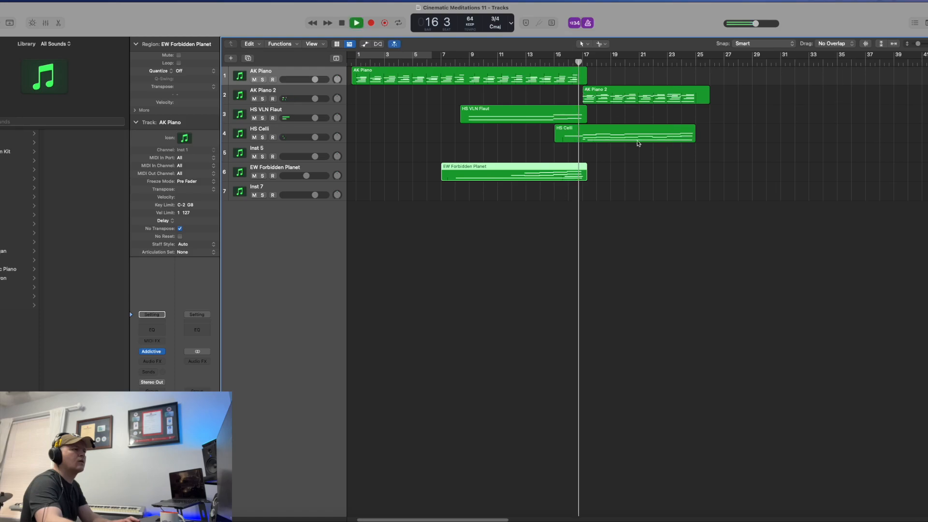
double_click(599, 137)
key(space)
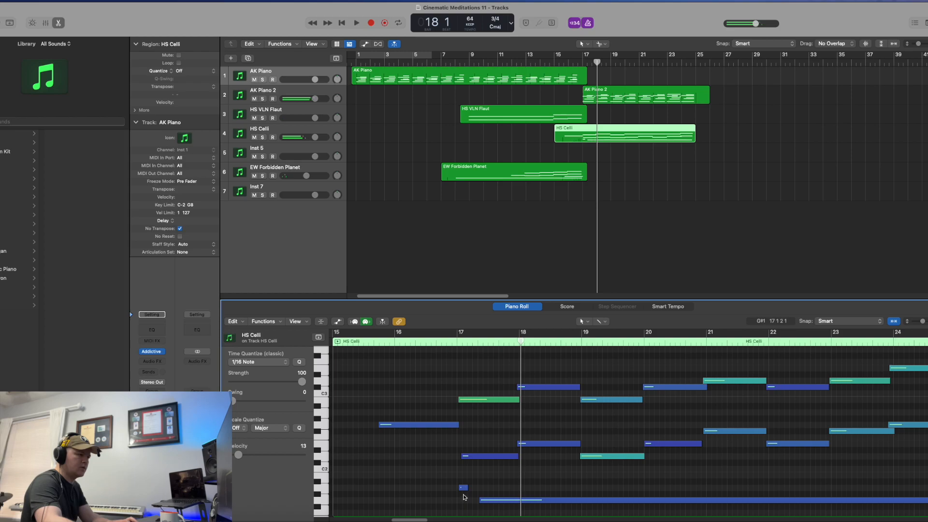
click(463, 487)
drag(482, 501, 458, 500)
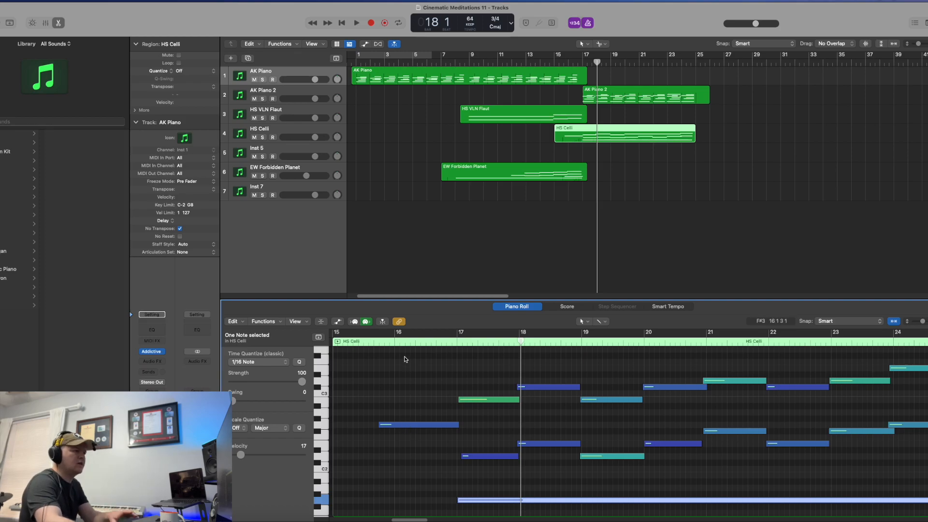
drag(442, 299, 470, 485)
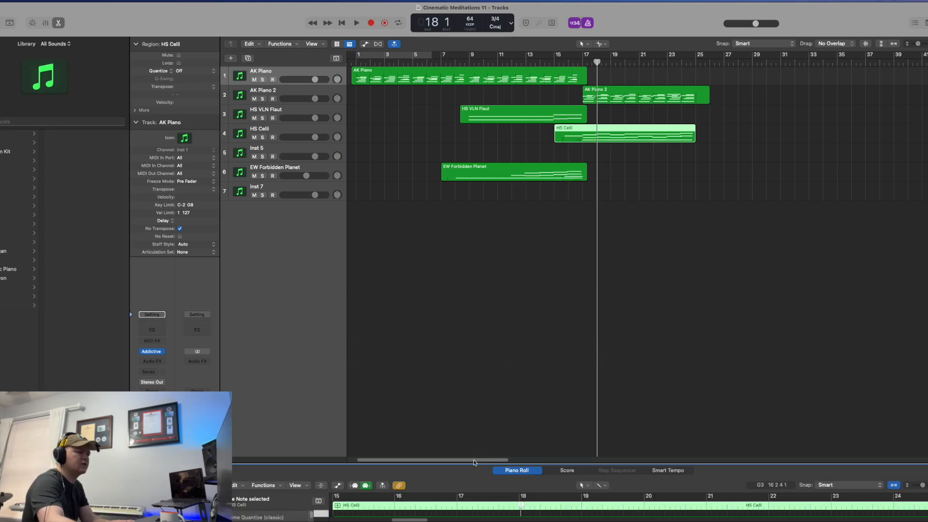
key(e)
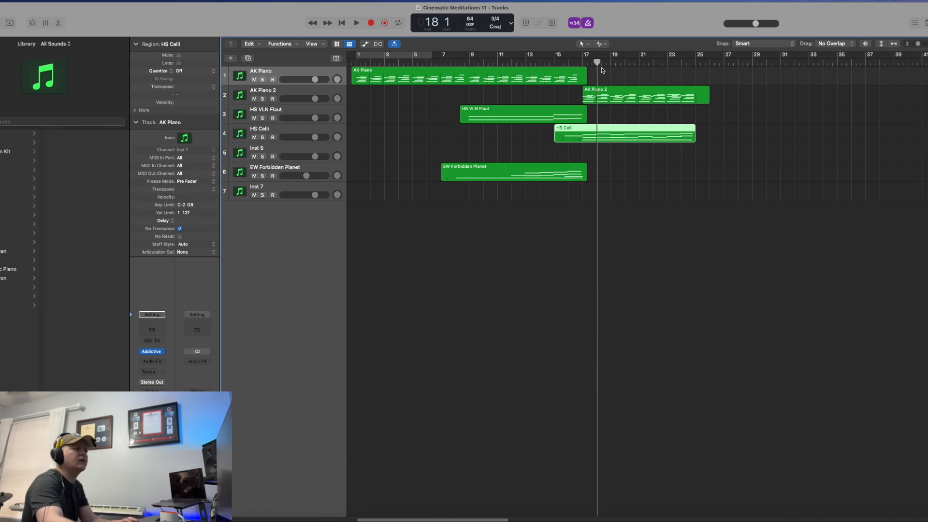
- Play the arrangement from bar 23 and select the AK Piano track
key(space)
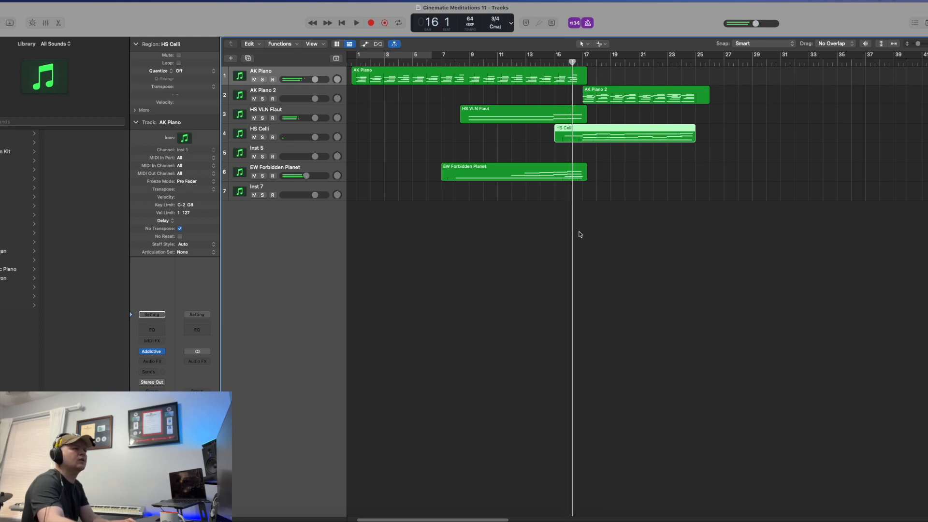
click(667, 61)
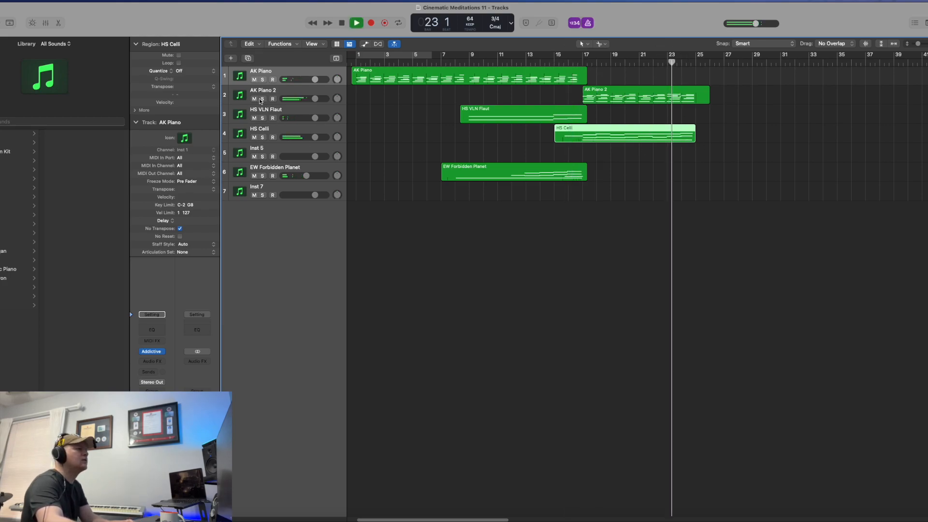
click(283, 83)
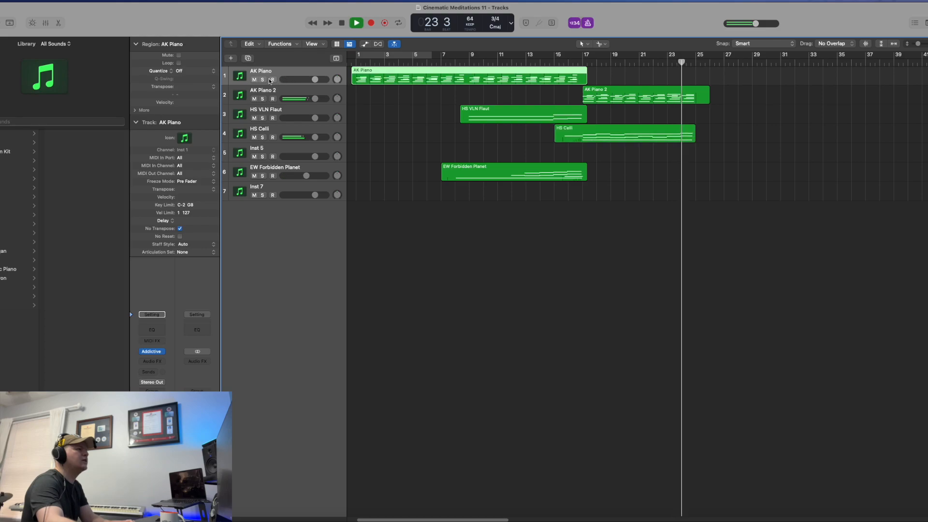
key(space)
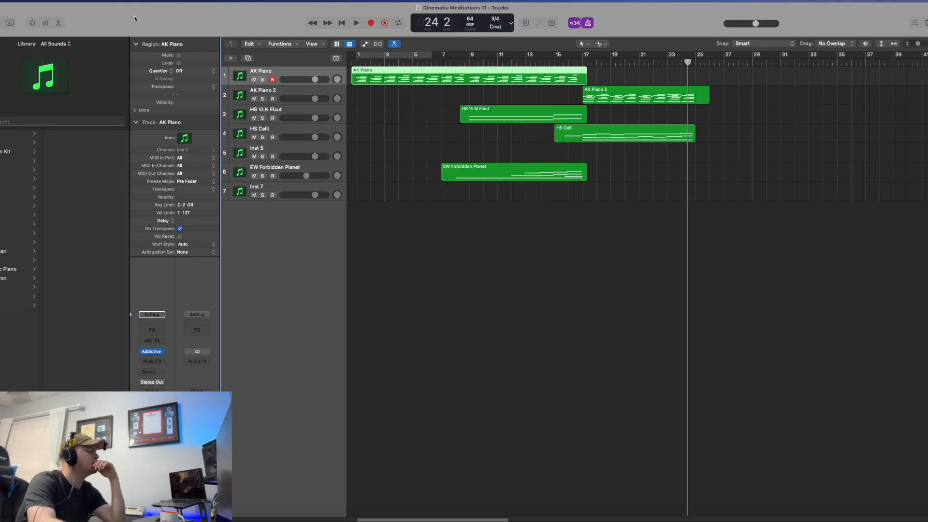
- Record-arm the AK Piano track and play the arrangement back from the start
click(568, 62)
key(space)
click(273, 82)
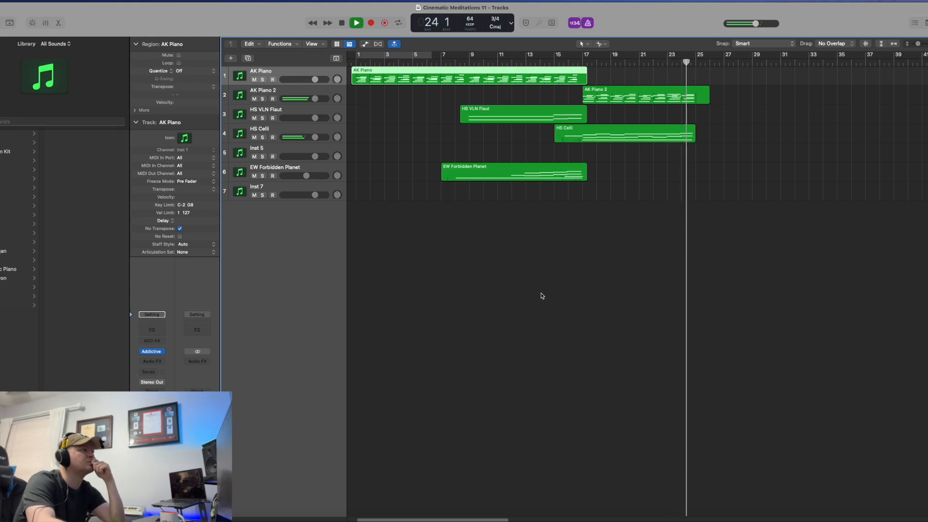
key(space)
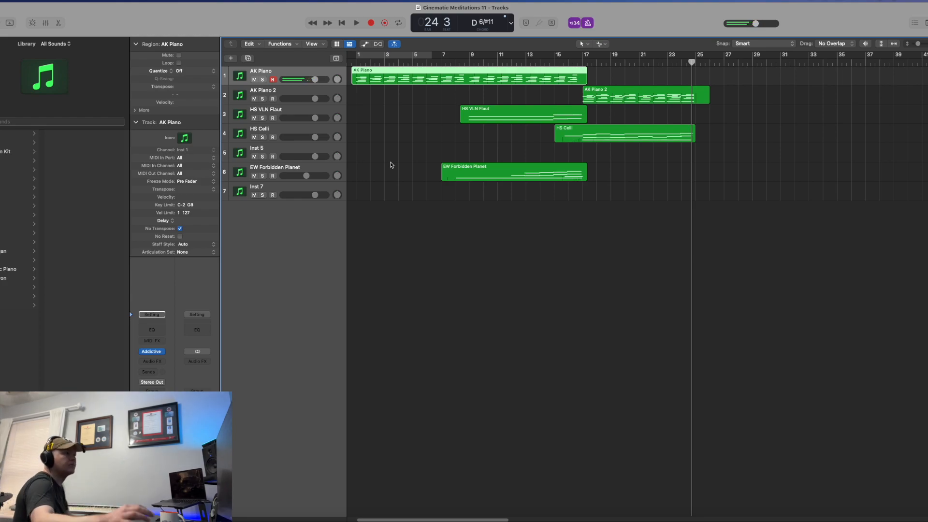
key(Return)
key(space)
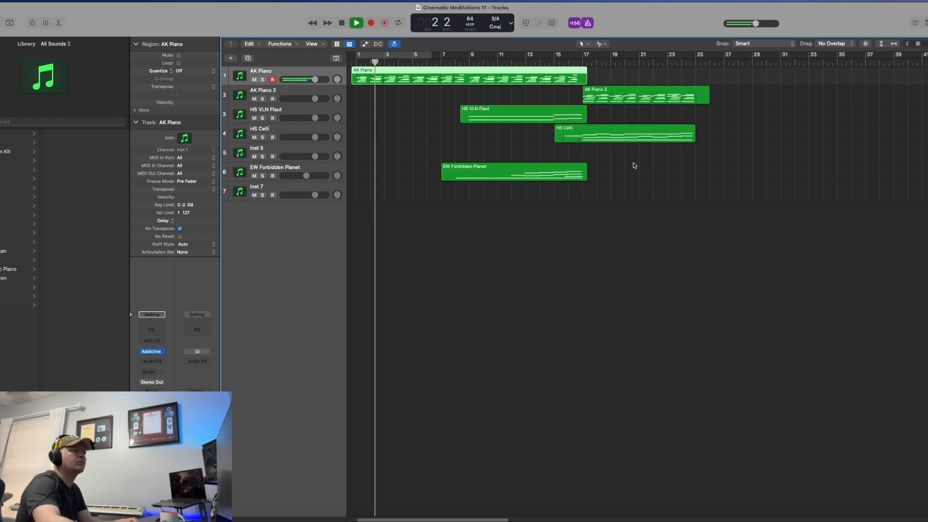
click(671, 62)
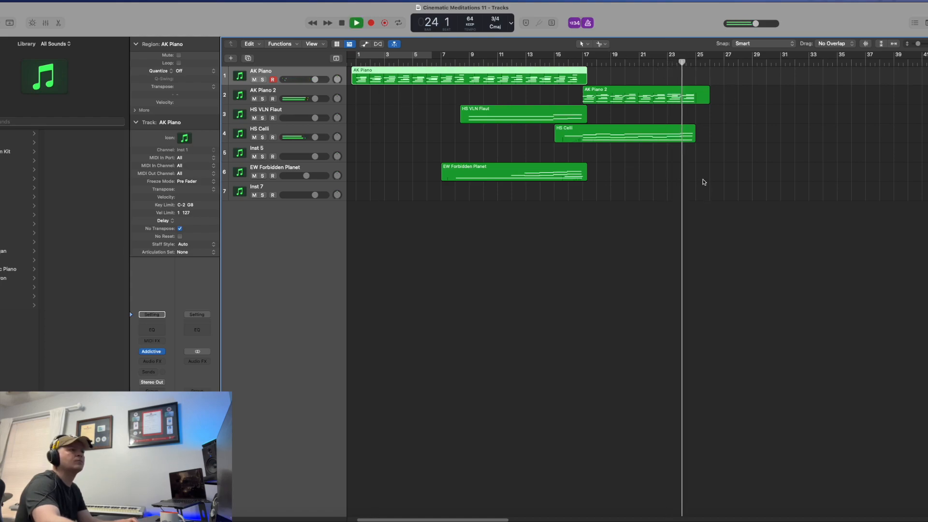
key(space)
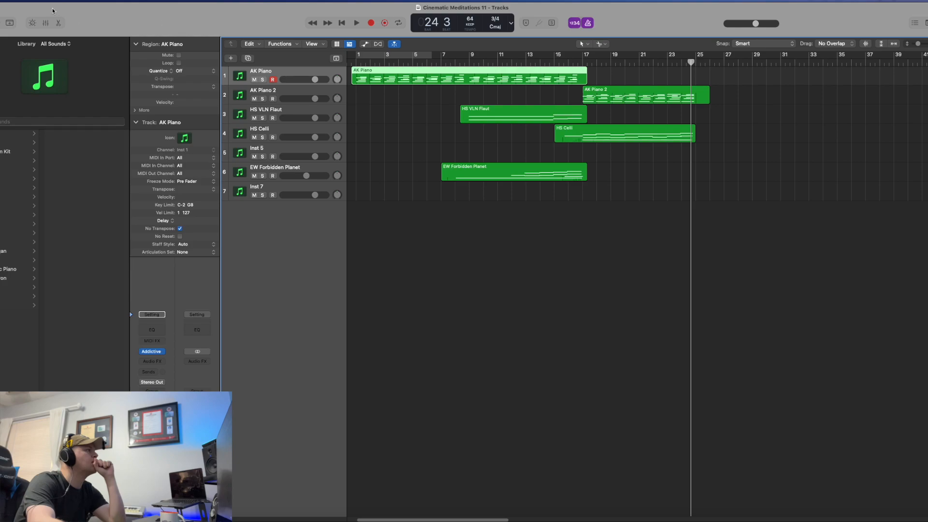
- Save the project and paste a copy of the AK Piano region starting at bar 25
click(20, 1)
key(super+s)
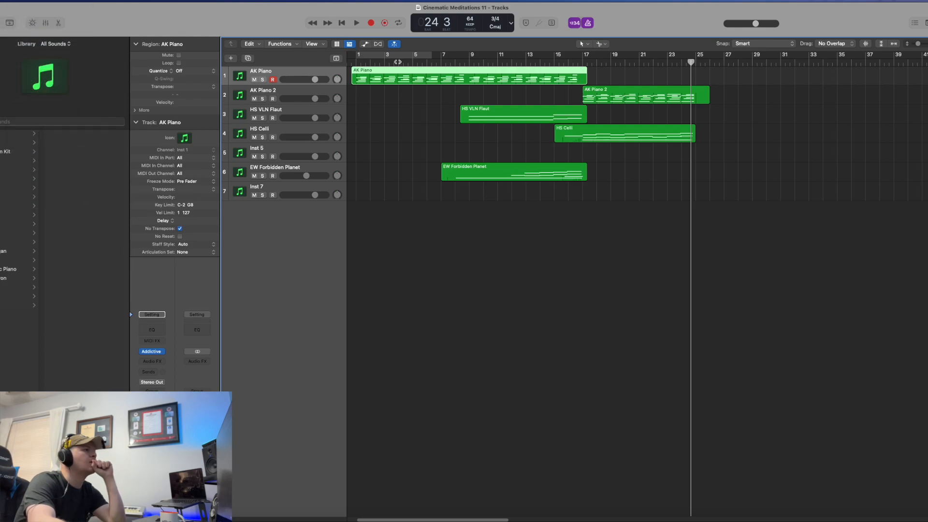
key(super)
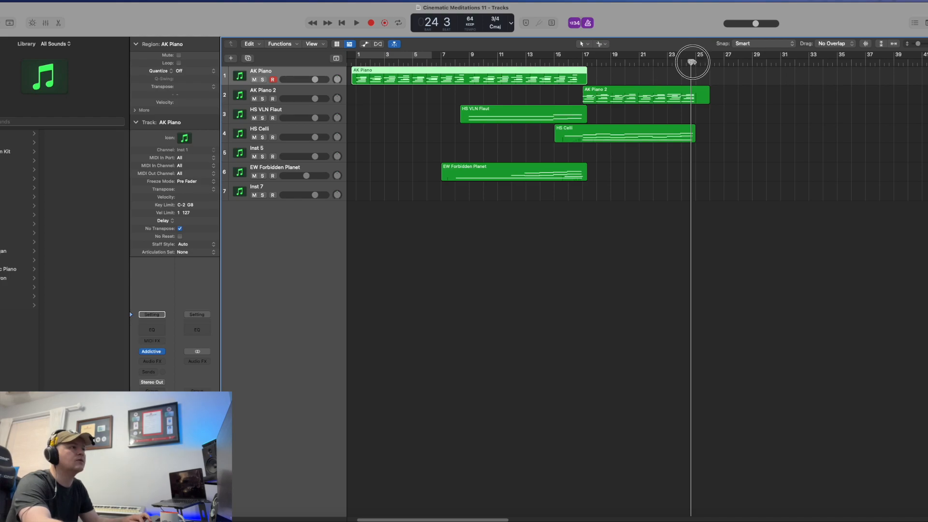
key(super+v)
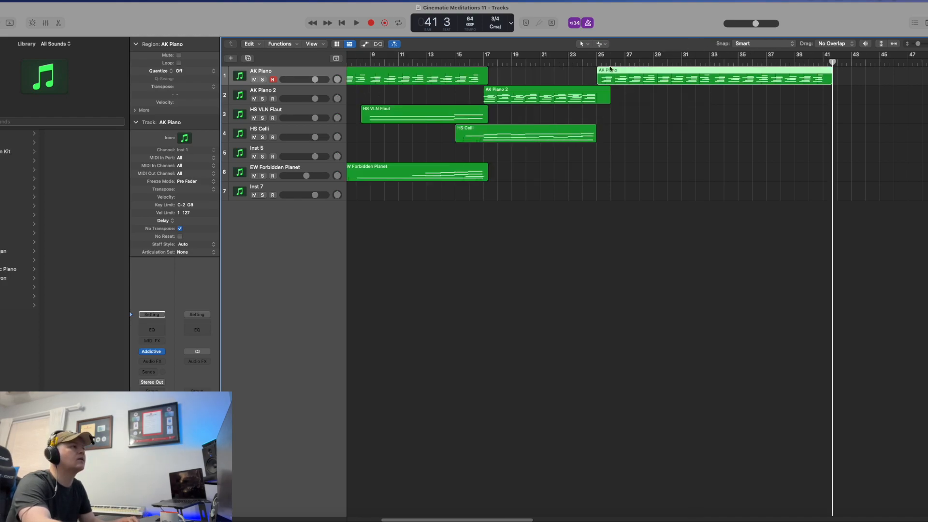
drag(629, 77, 617, 70)
- Open the pasted AK Piano region in the Piano Roll and select all of its notes
click(586, 64)
key(space)
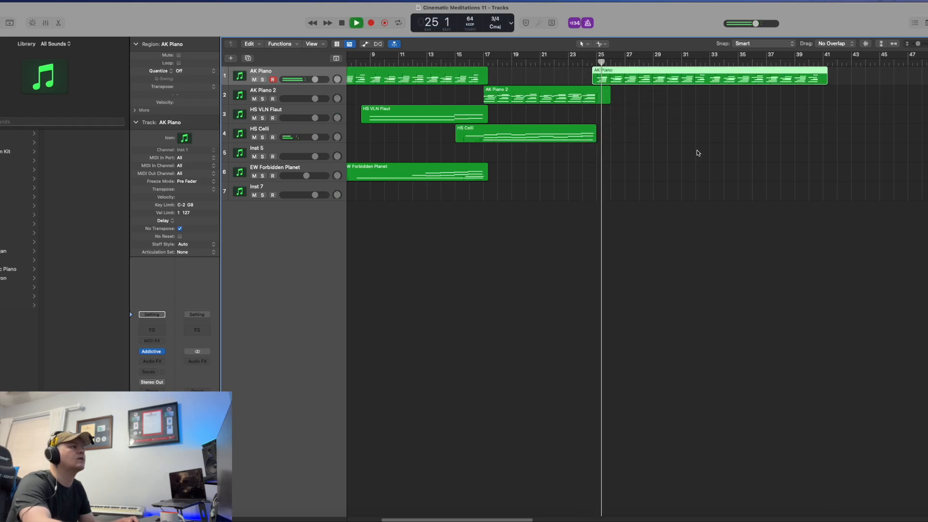
double_click(691, 82)
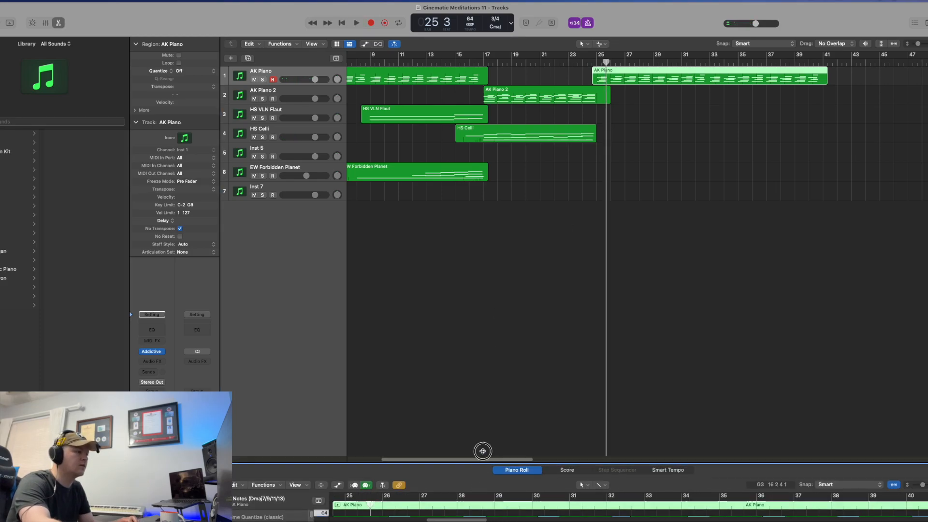
drag(482, 459, 482, 263)
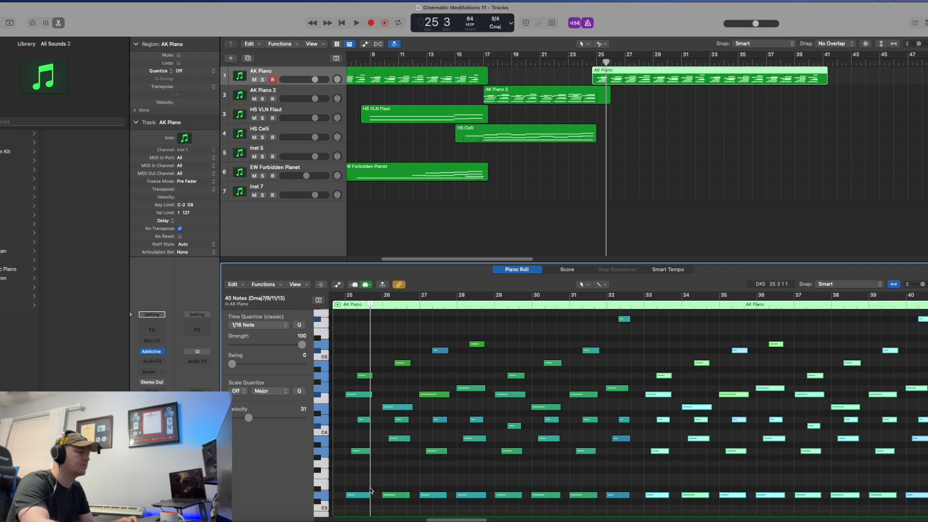
drag(337, 506, 926, 408)
scroll(493, 451, down, 4)
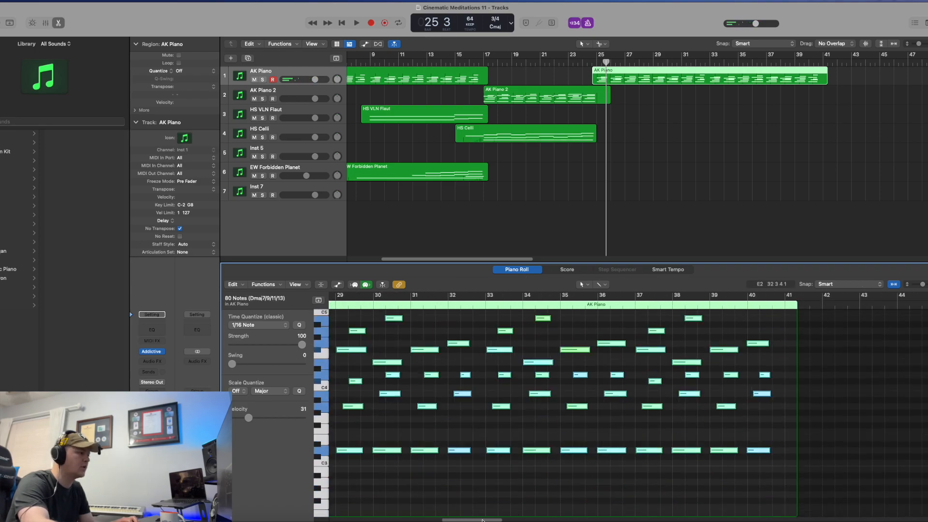
drag(482, 520, 447, 519)
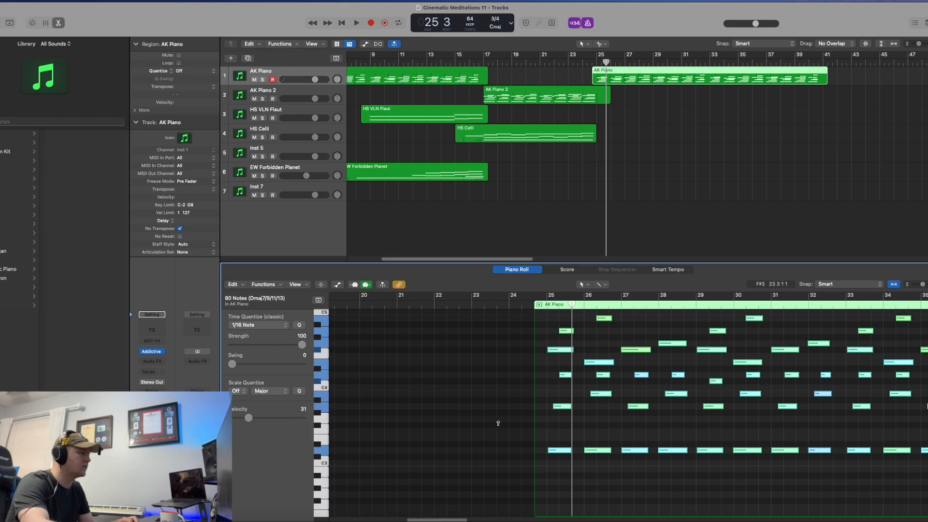
scroll(526, 424, down, 2)
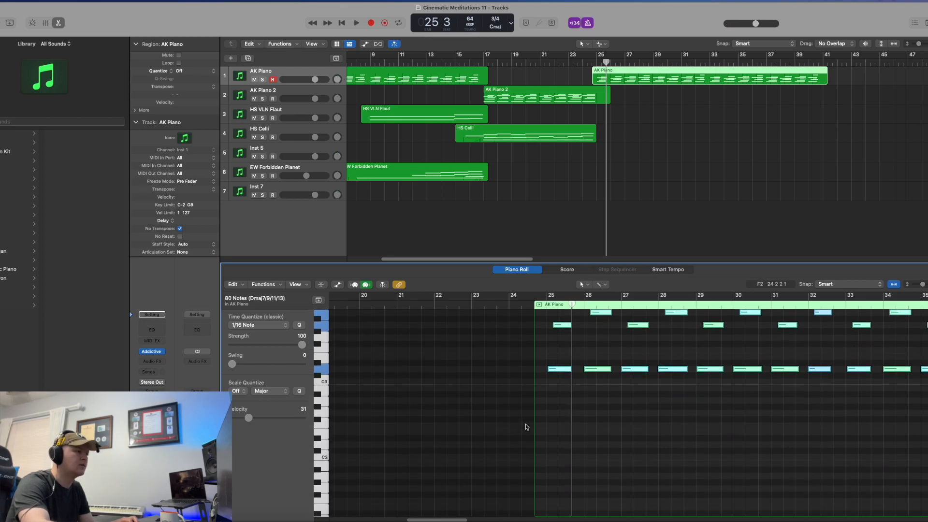
drag(554, 435, 554, 509)
click(517, 305)
key(space)
drag(445, 263, 445, 513)
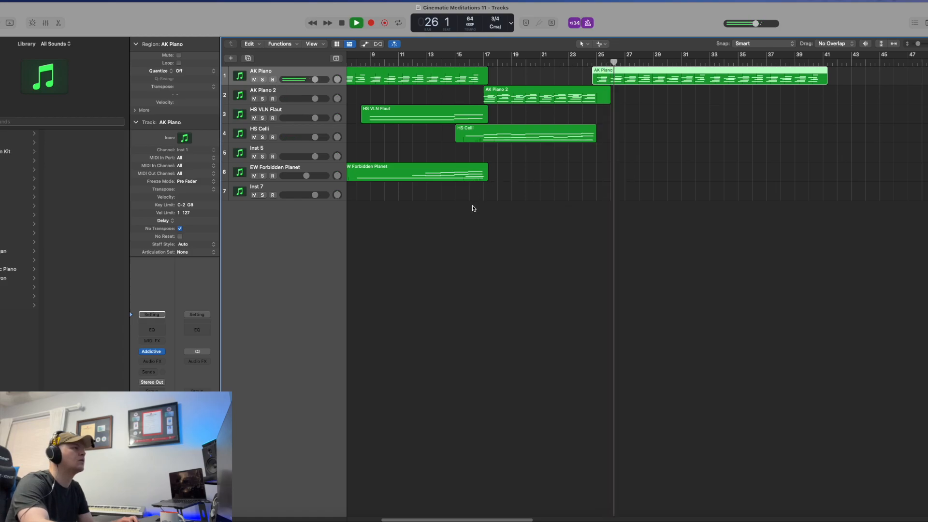
- Raise the velocity of the pasted AK Piano region's notes to 56
key(e)
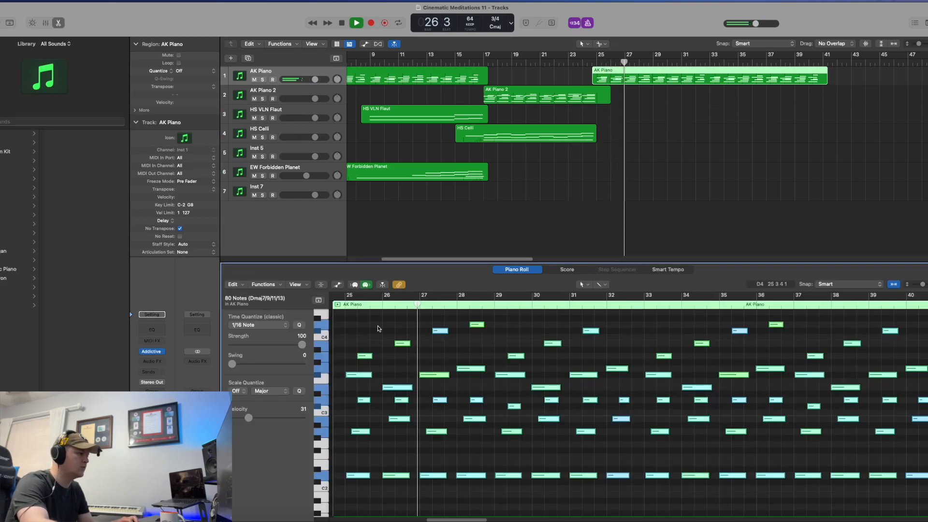
drag(248, 418, 259, 420)
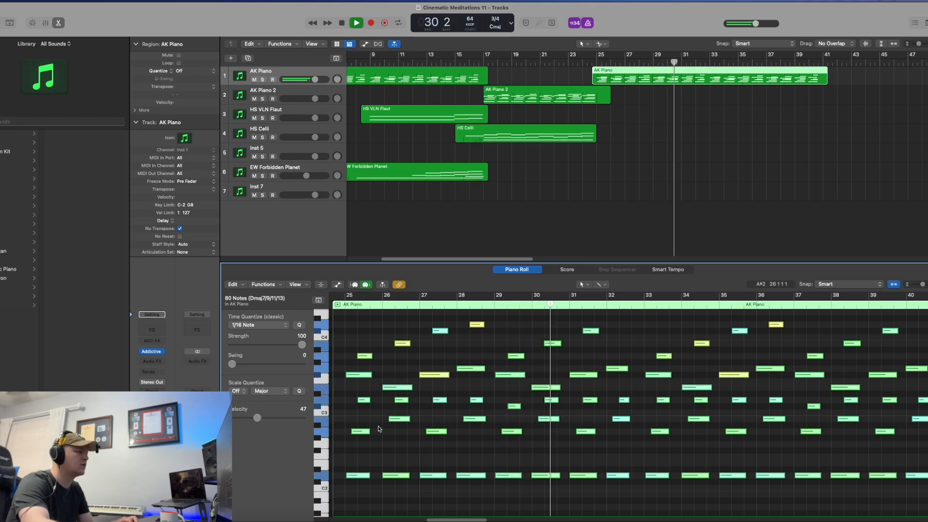
drag(257, 418, 263, 420)
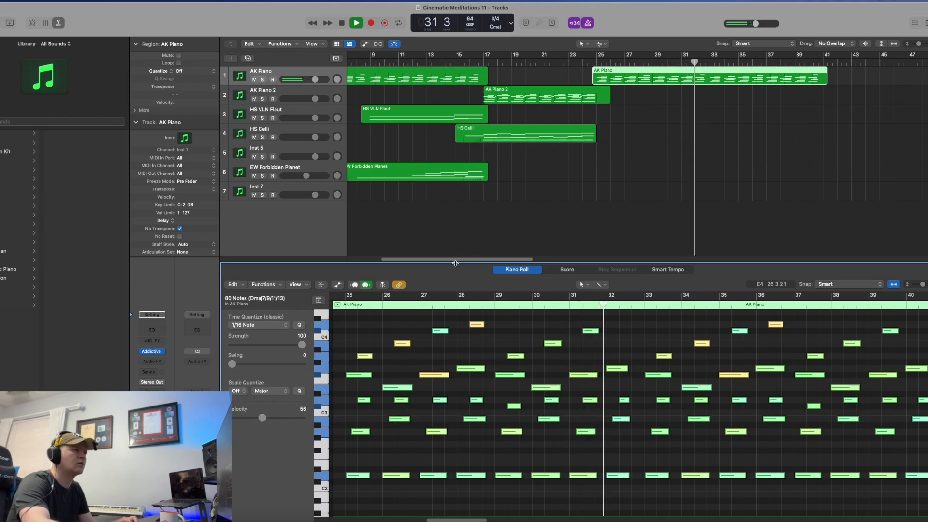
- Close the Piano Roll and play the arrangement back from around bar 24
drag(456, 264, 492, 519)
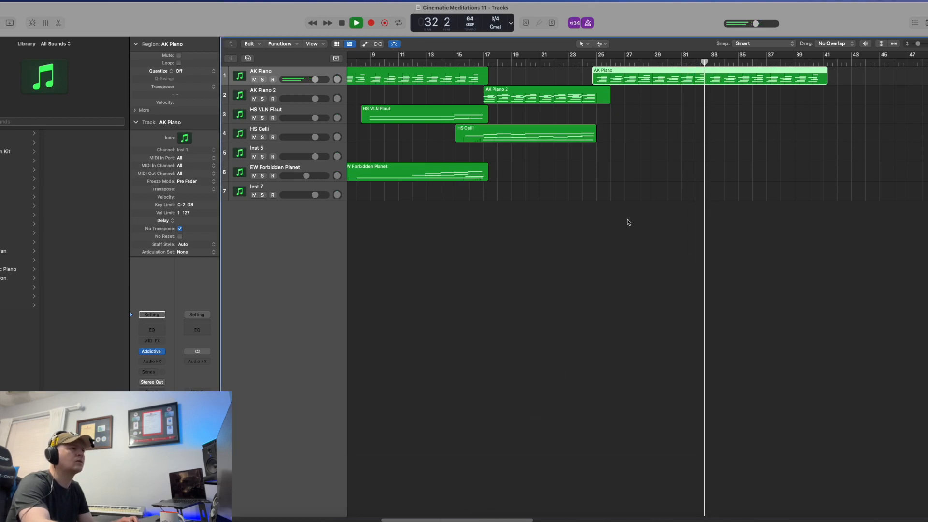
click(610, 302)
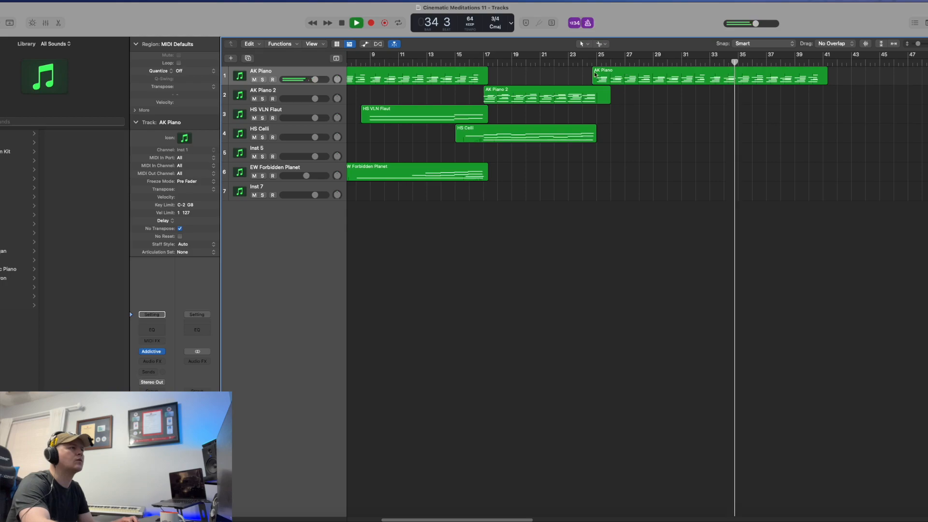
click(580, 60)
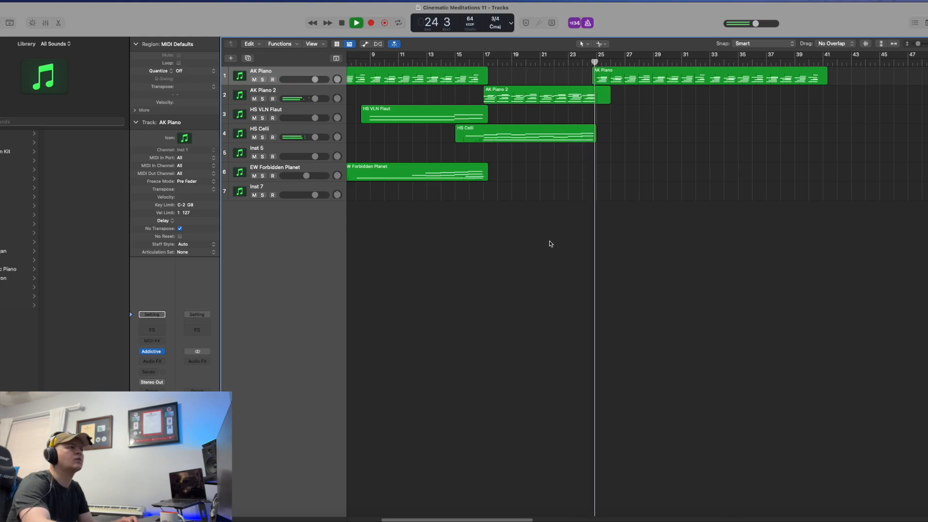
key(space)
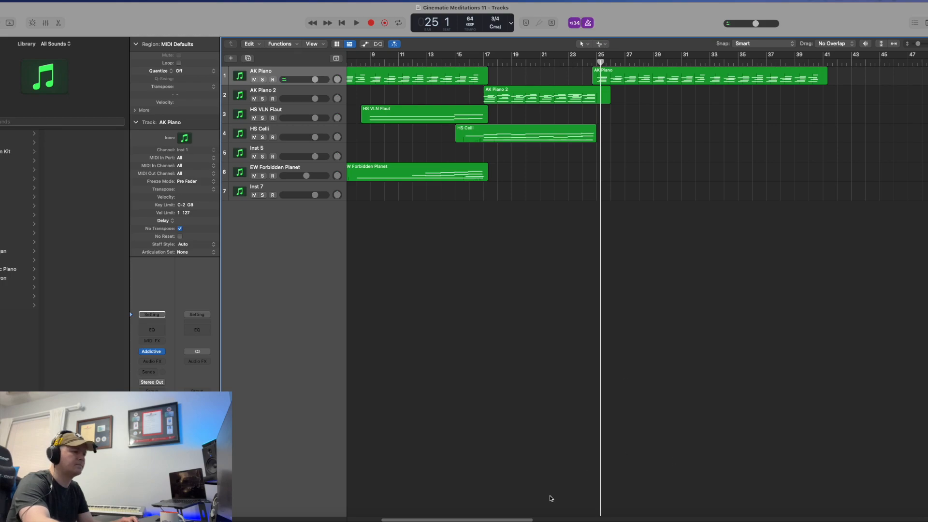
- Play the arrangement from bar 25 and record-arm the EW Forbidden Planet track
drag(500, 520, 466, 519)
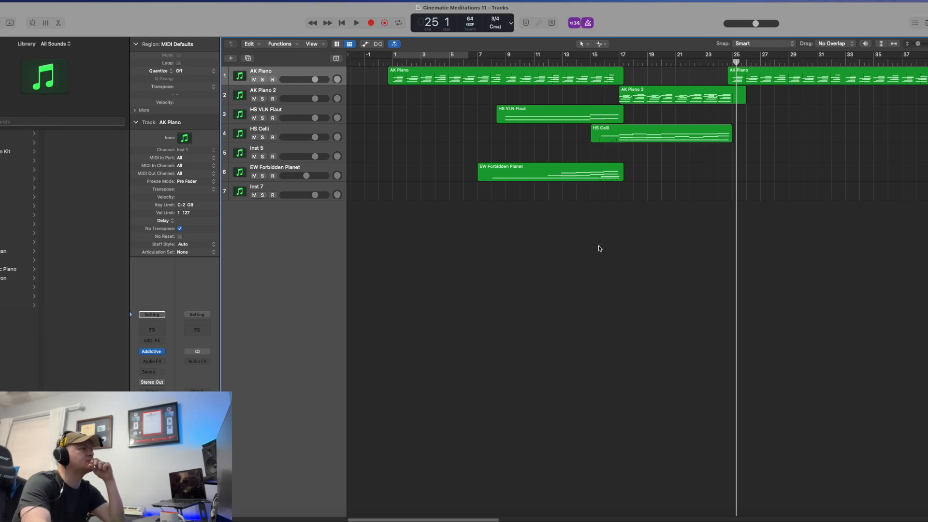
click(711, 65)
key(space)
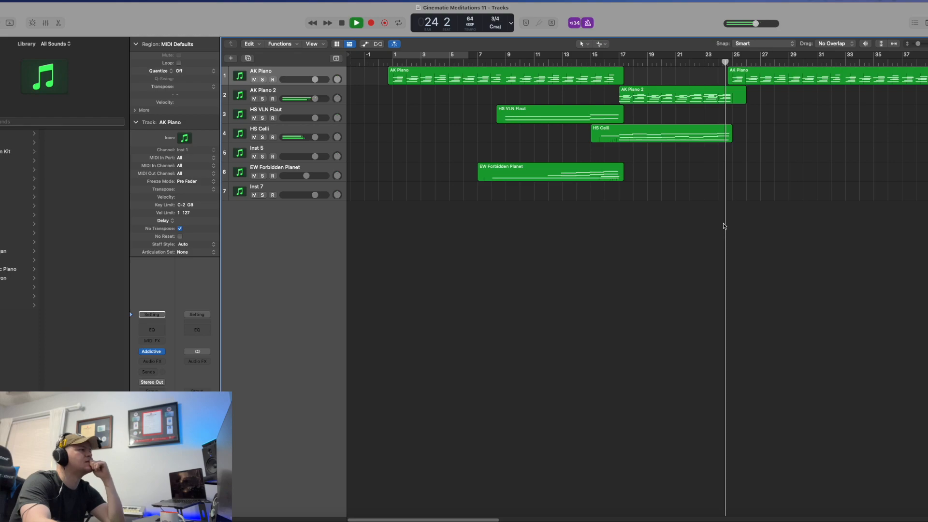
click(299, 170)
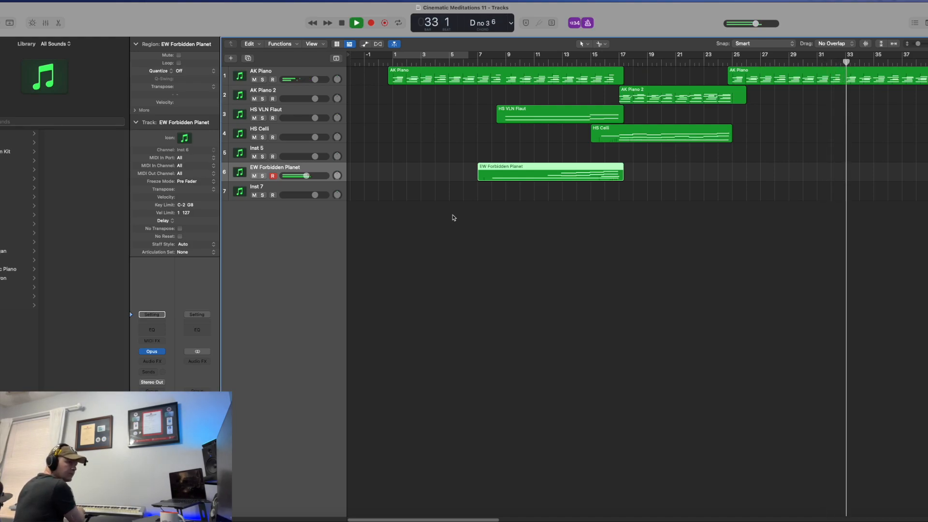
key(space)
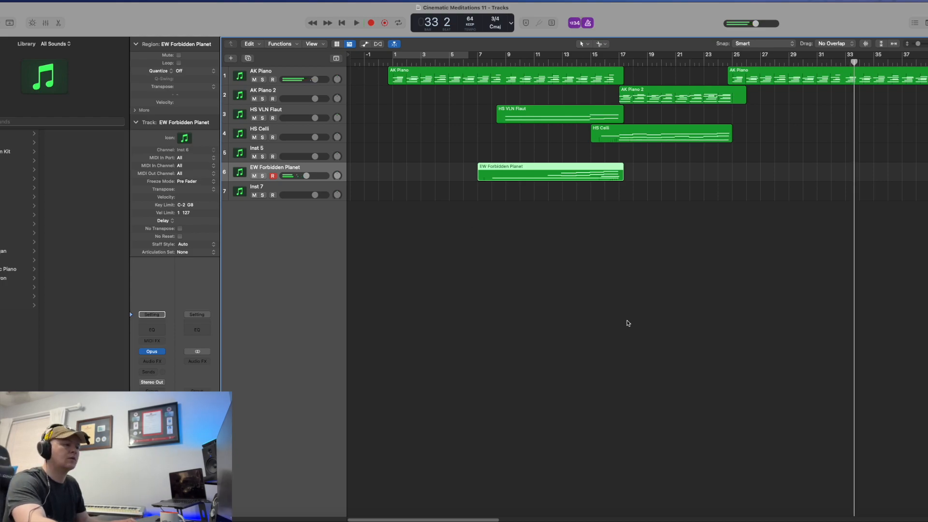
- Shorten the pasted AK Piano region so it ends at bar 33
scroll(435, 519, right, 3)
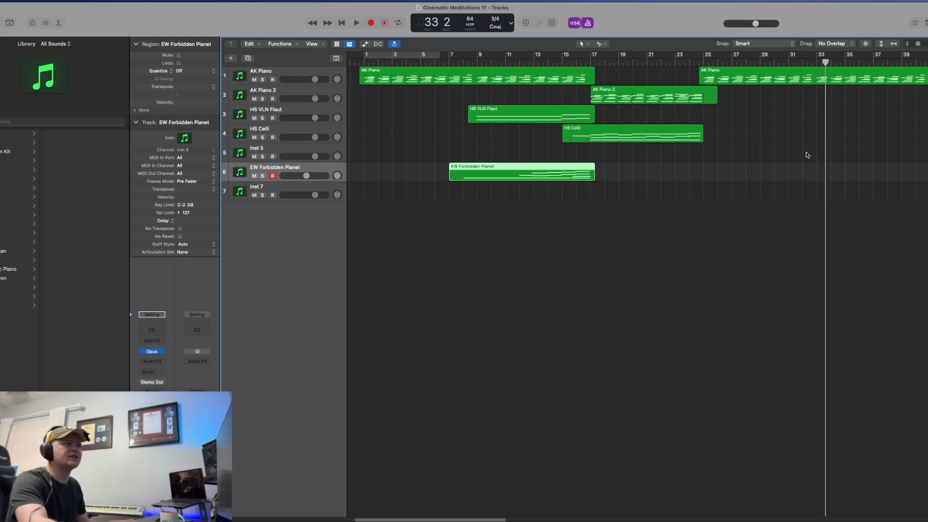
click(816, 78)
key(Delete)
- Play the arrangement back from bar 24 to hear the trimmed ending
click(694, 59)
key(space)
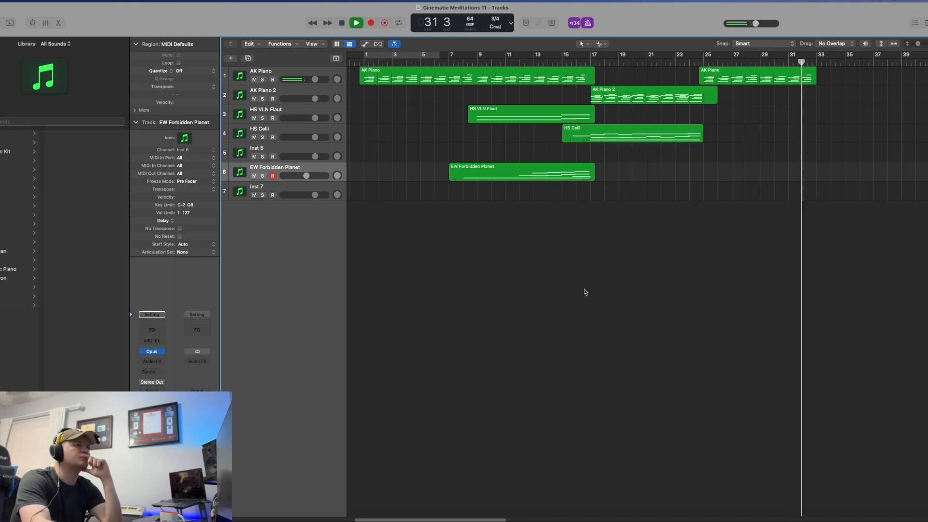
key(space)
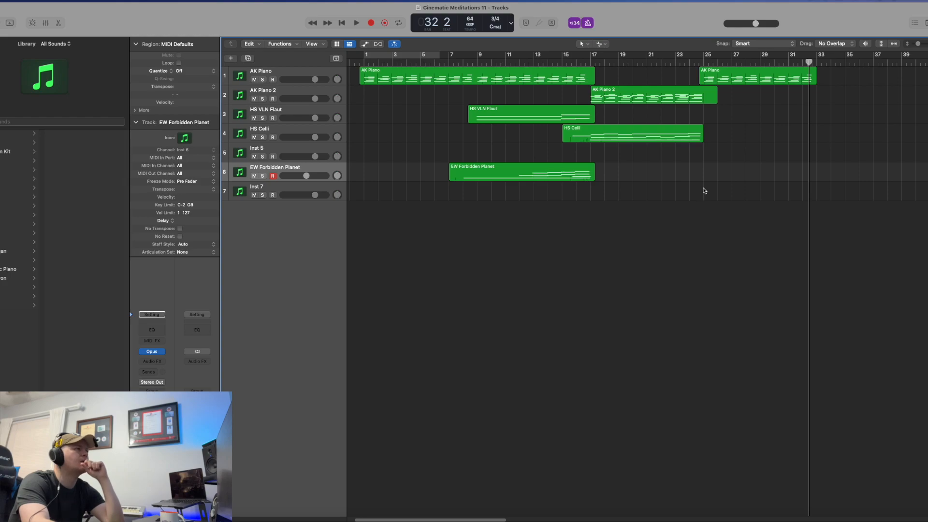
- Switch the control bar display to show beats and time in large format
click(511, 23)
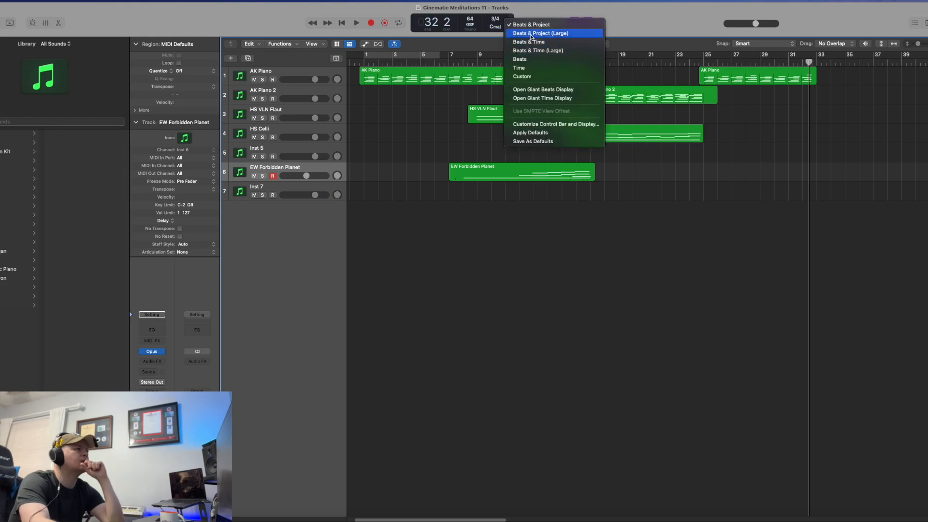
click(531, 30)
click(518, 28)
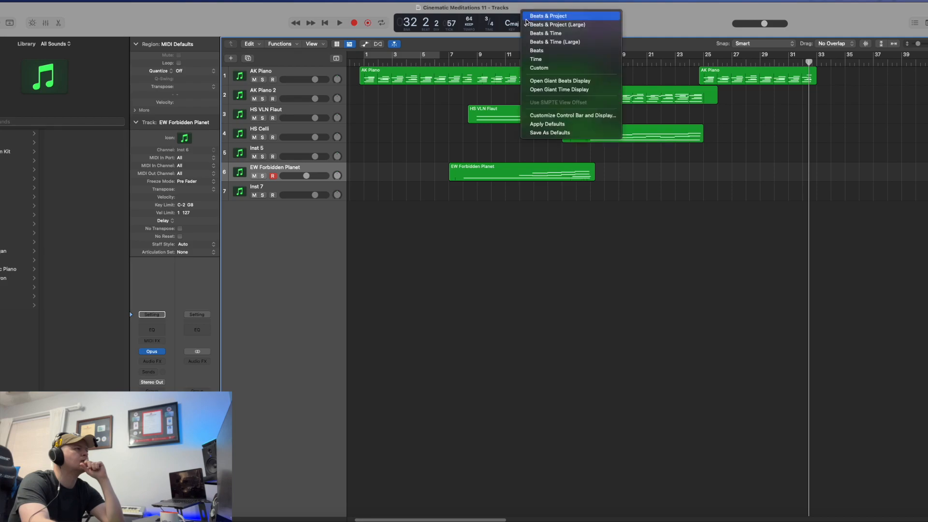
click(548, 54)
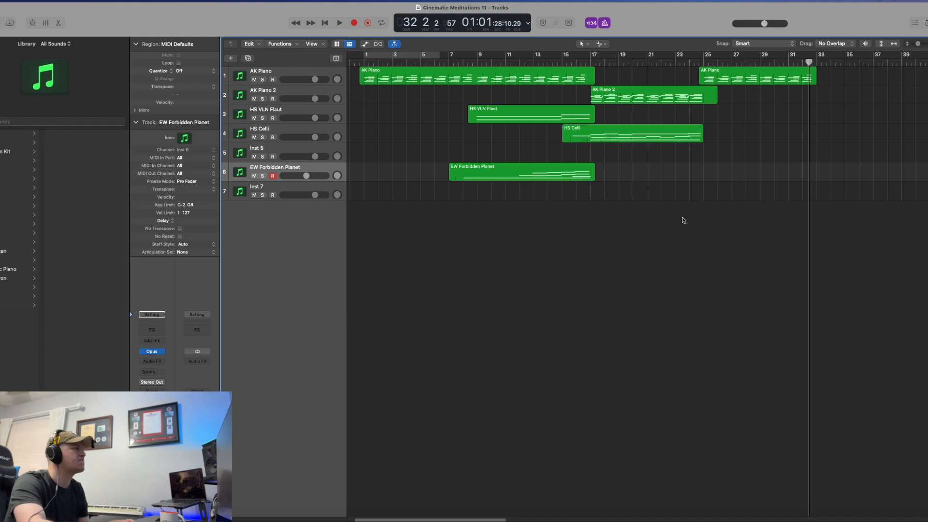
- Play from bar 23 and record-arm the HS Celli track
click(683, 62)
key(space)
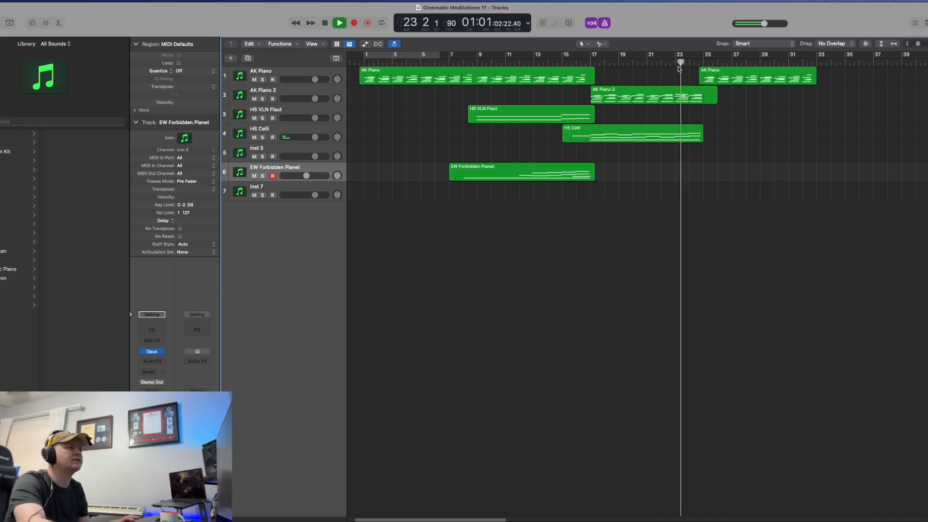
click(293, 129)
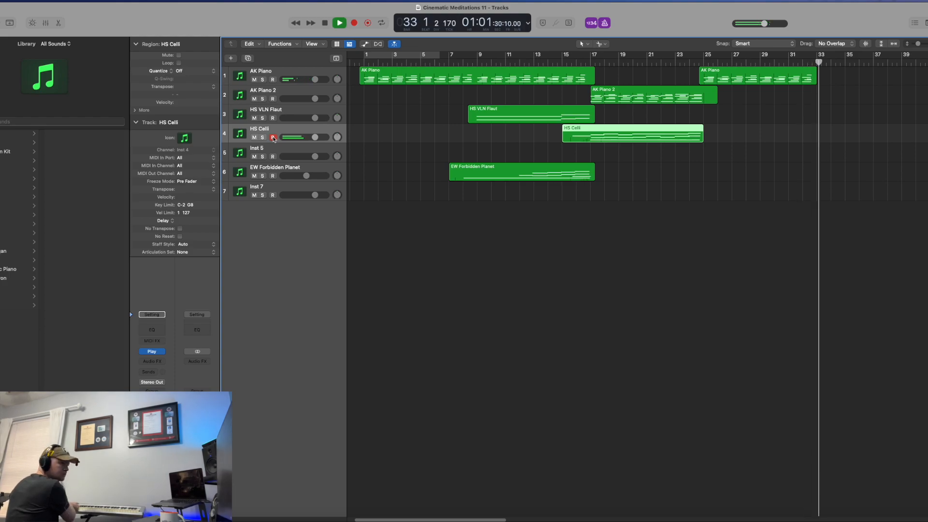
key(space)
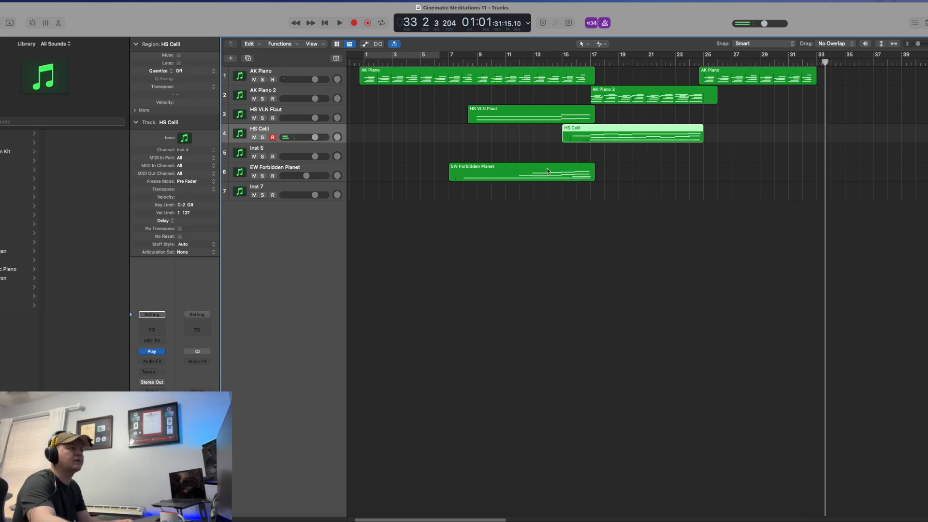
- Record-arm the EW Forbidden Planet track and play the arrangement from bar 24
click(698, 60)
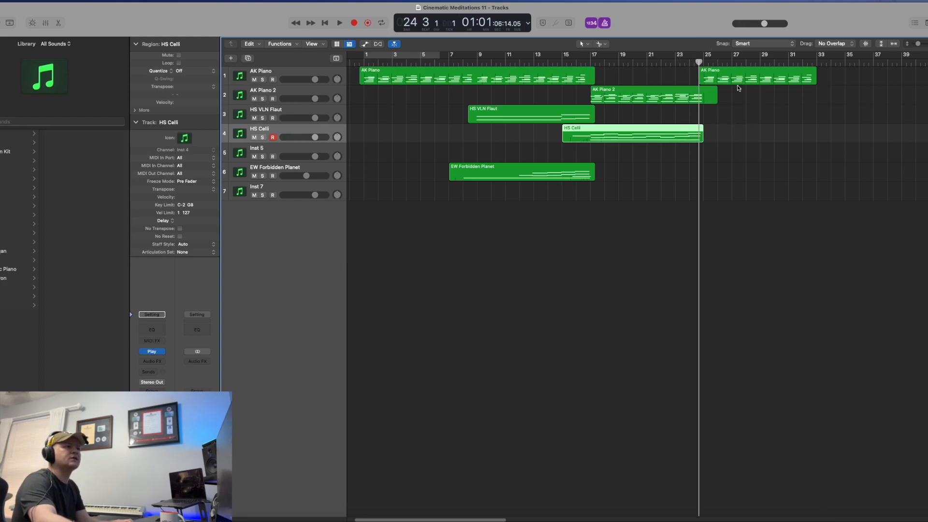
click(319, 173)
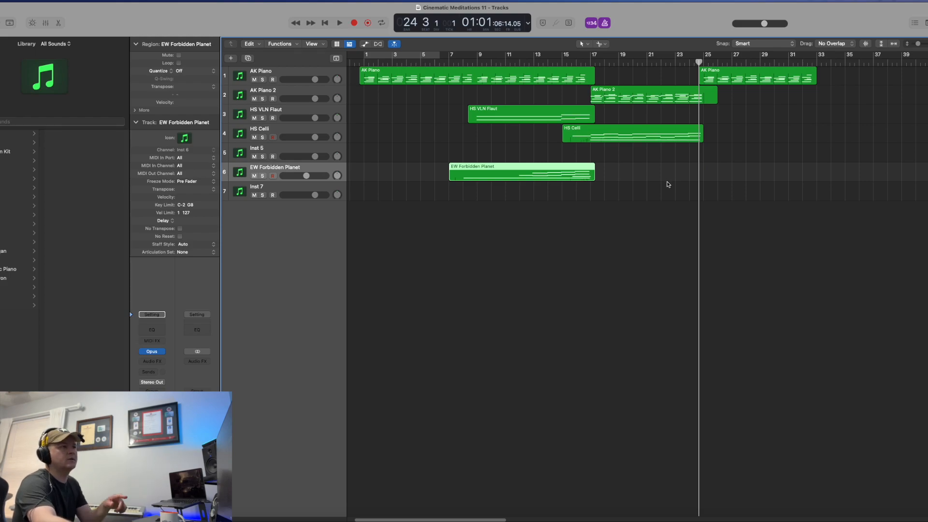
key(space)
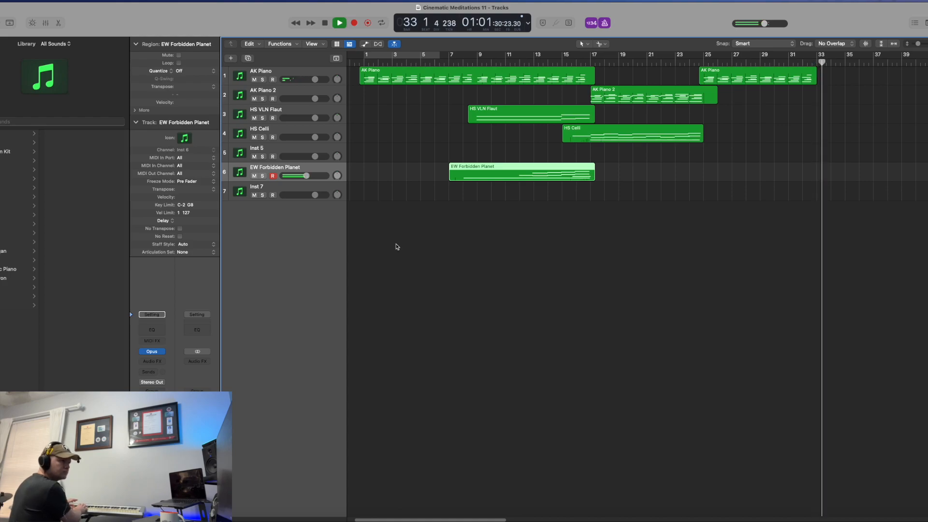
key(space)
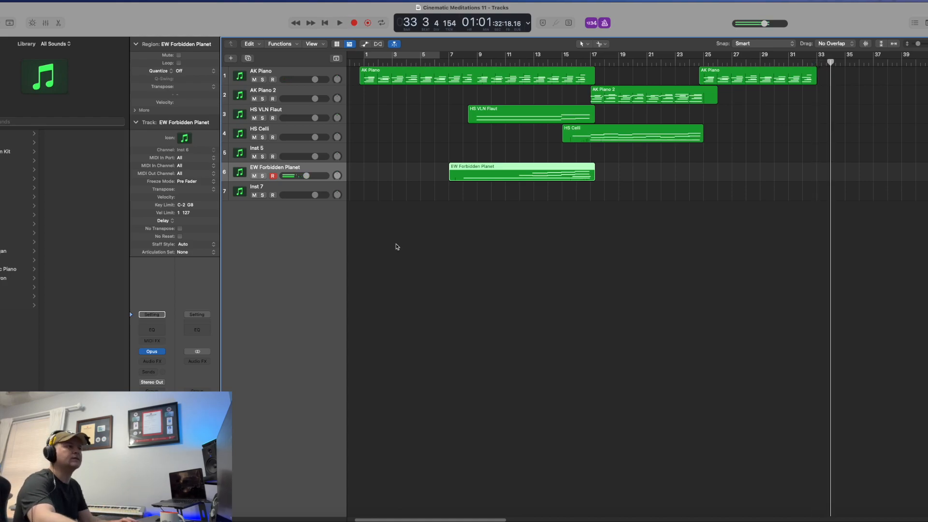
- Play from bar 24 and switch record-arming back to the HS Celli track
click(694, 65)
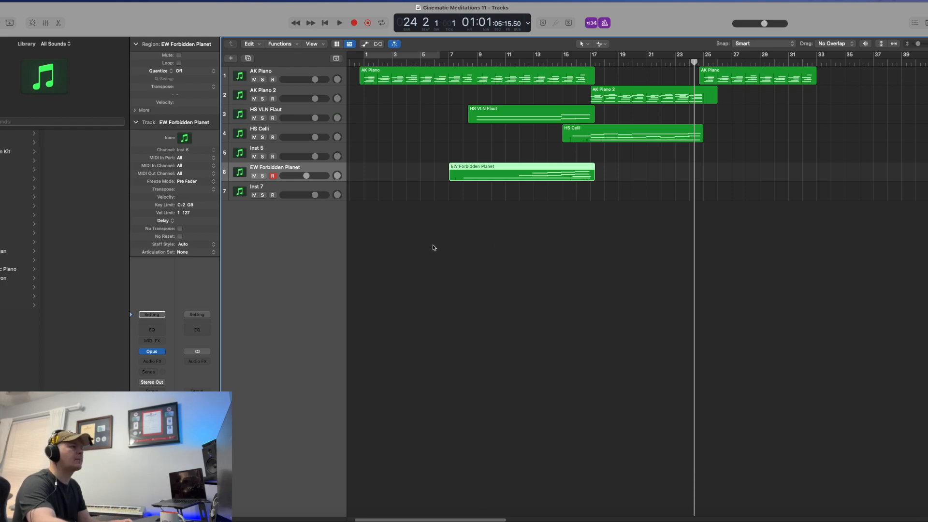
key(space)
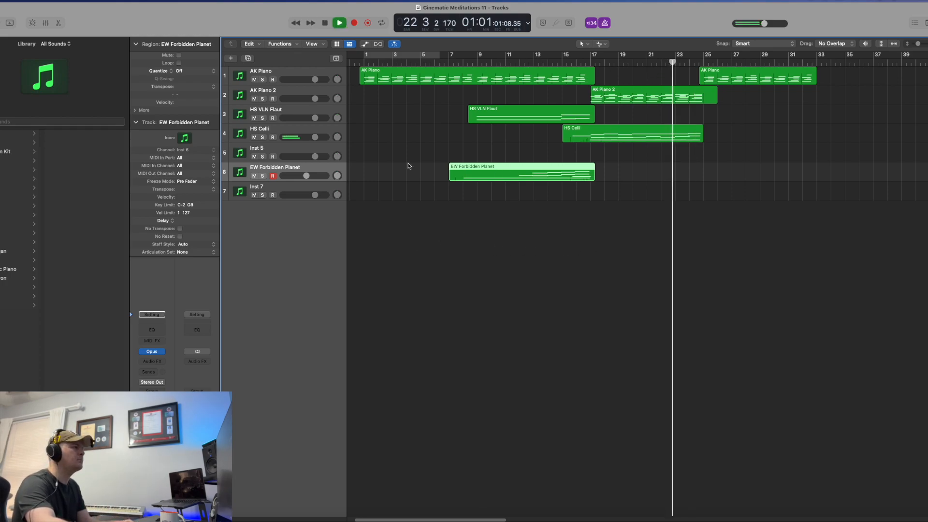
click(273, 137)
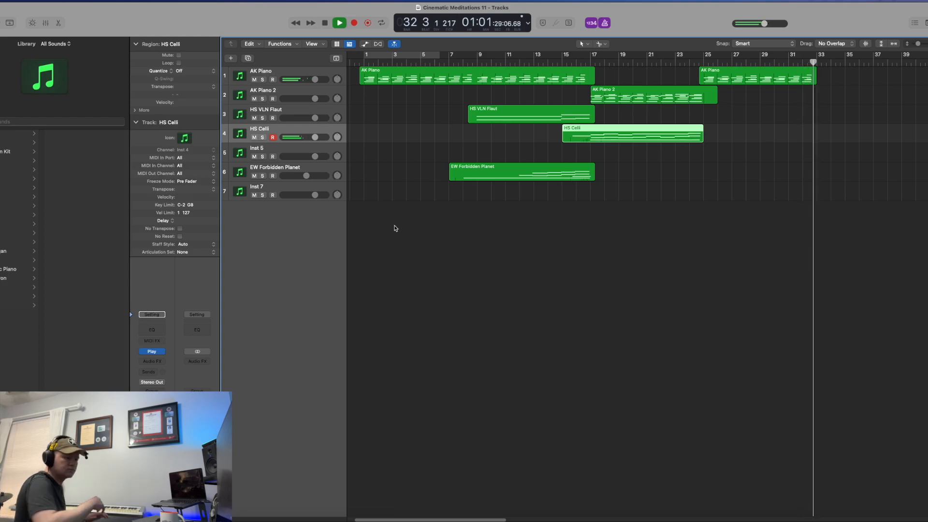
key(space)
- Record a new HS Celli part from bar 25 to bar 33 starting from a bar 24 pre-roll
click(697, 63)
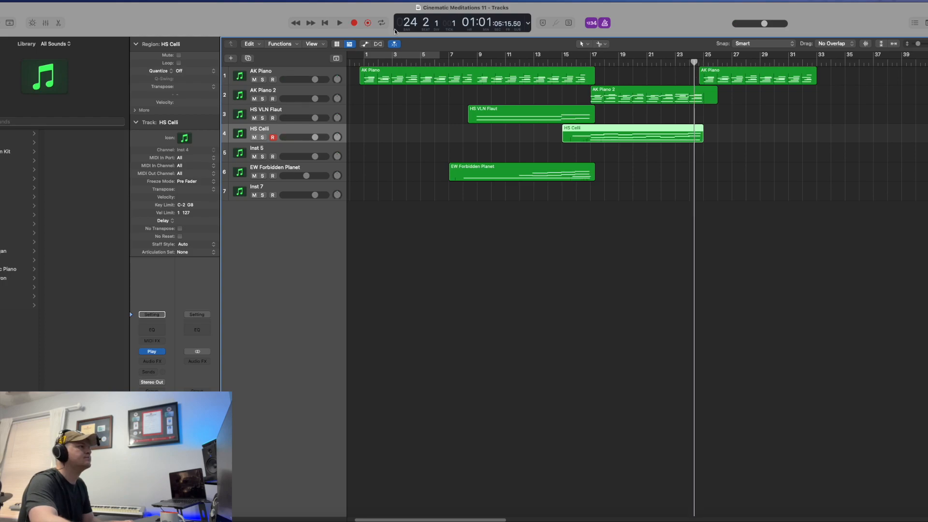
key(r)
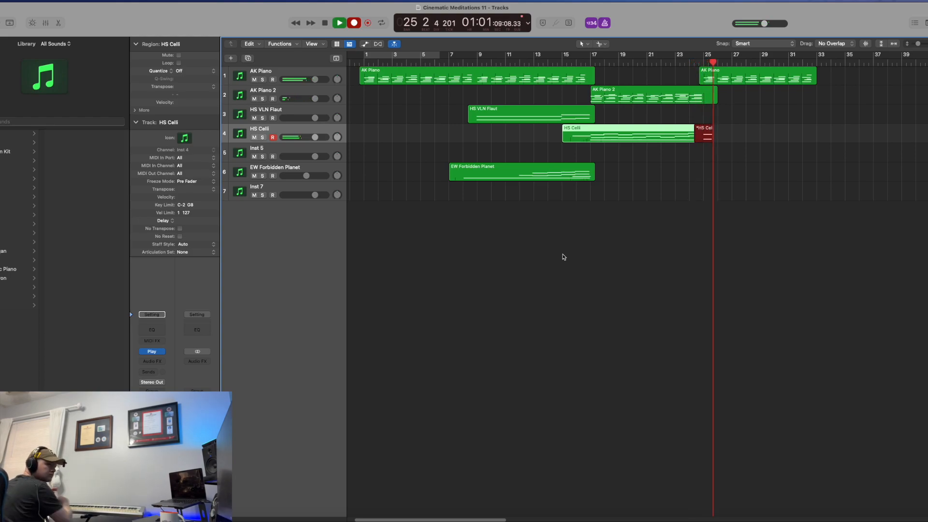
key(space)
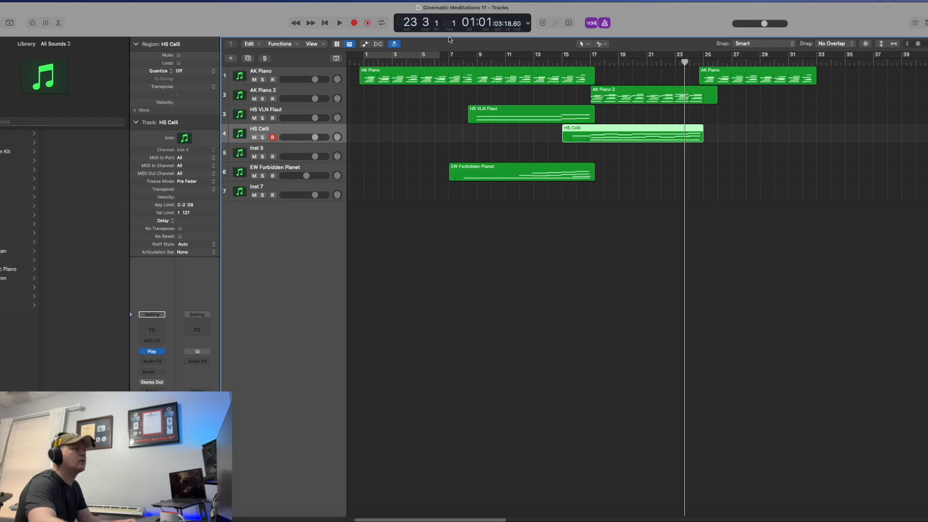
click(354, 23)
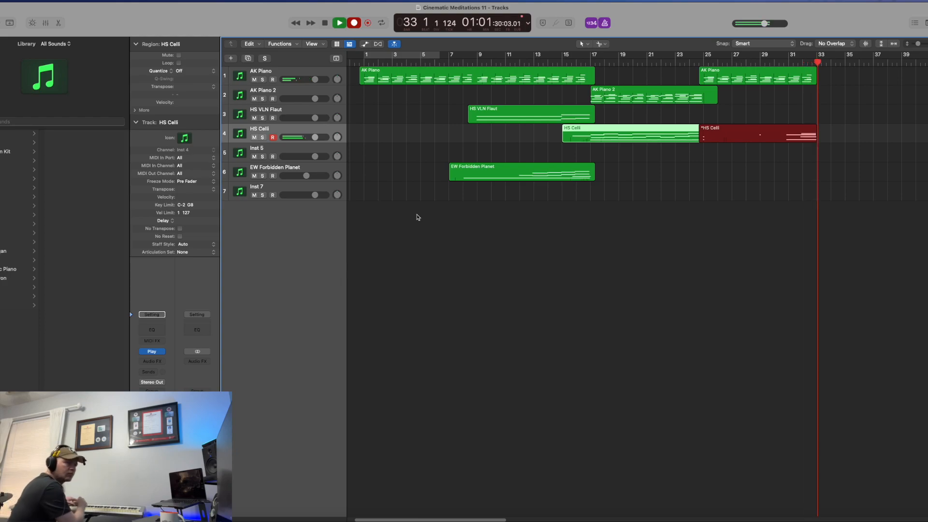
key(space)
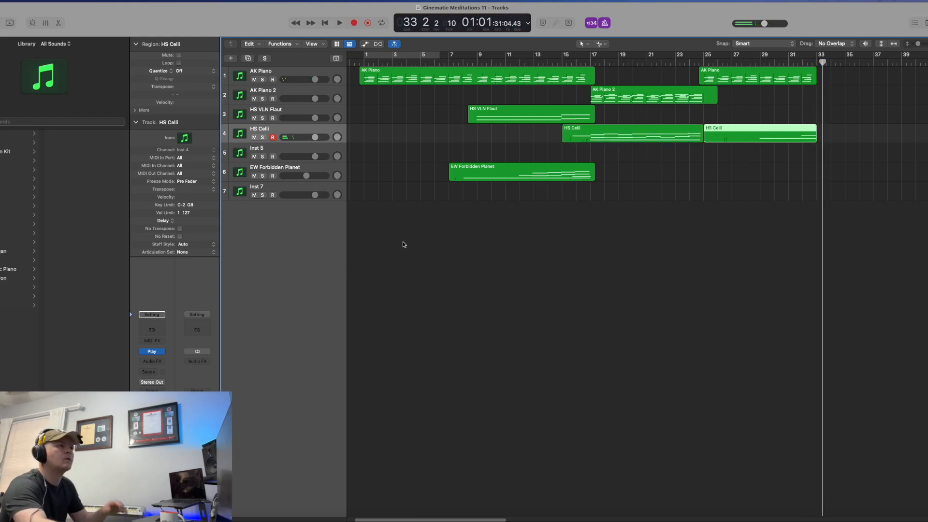
- Open the newly recorded HS Celli region in the Piano Roll to inspect its notes, then close it
click(699, 262)
double_click(732, 139)
scroll(531, 402, up, 5)
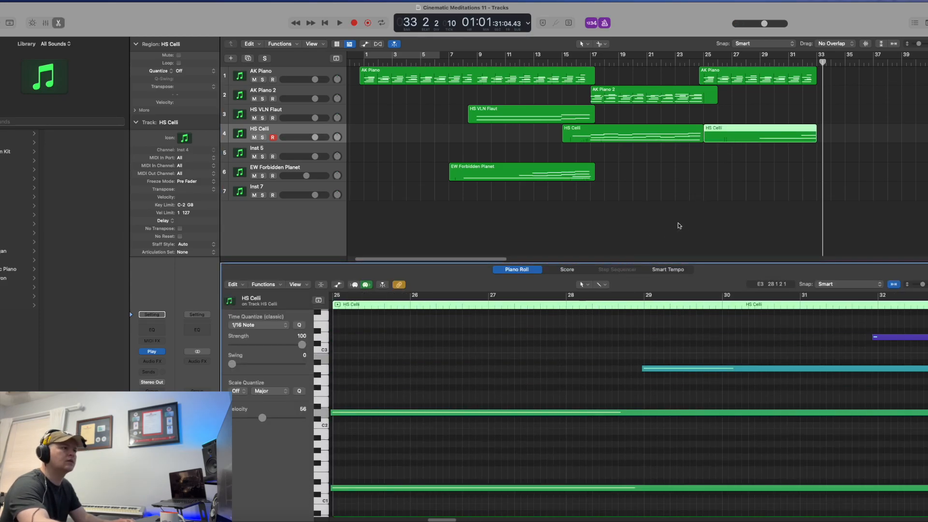
key(e)
- Play back from bar 26, record-arm the HS VLN Flaut track, and play from bar 18
click(700, 60)
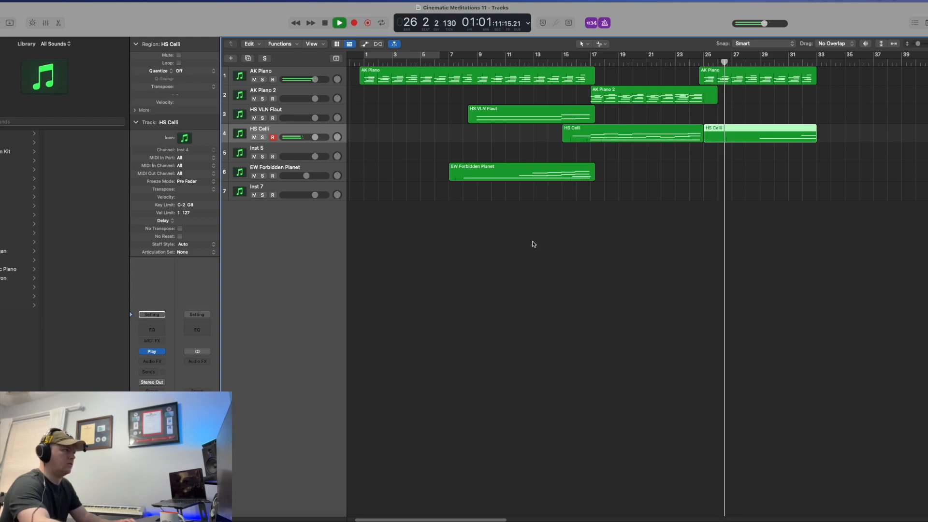
key(space)
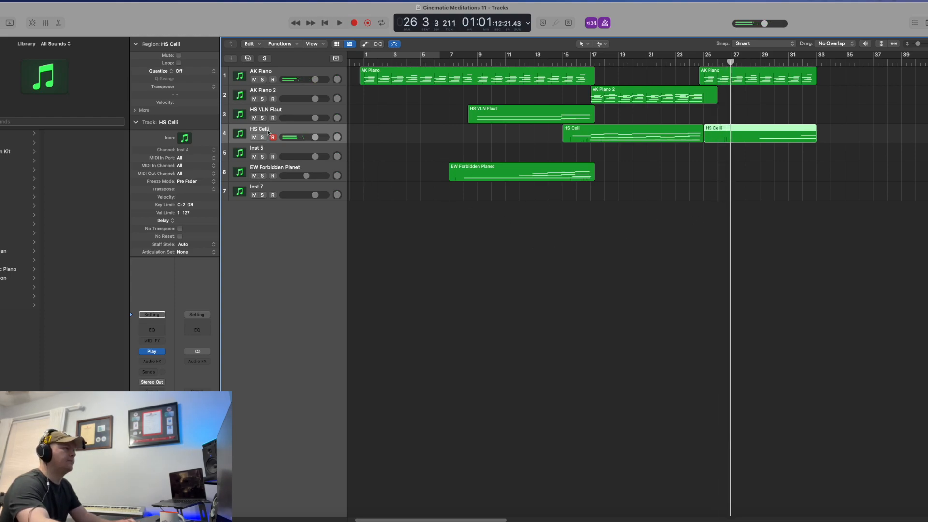
click(290, 112)
click(596, 66)
key(space)
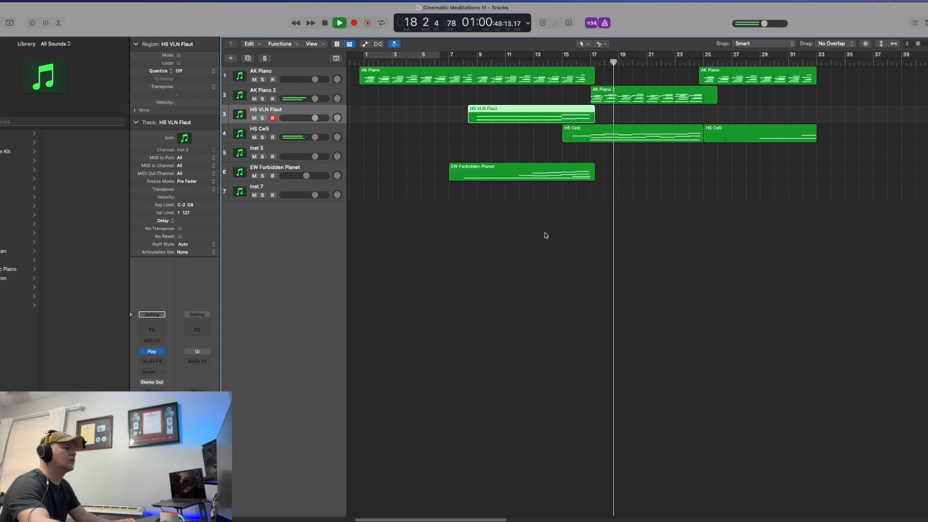
key(space)
- Move the playhead to bar 17 and record-arm the AK Piano 2 track
click(595, 63)
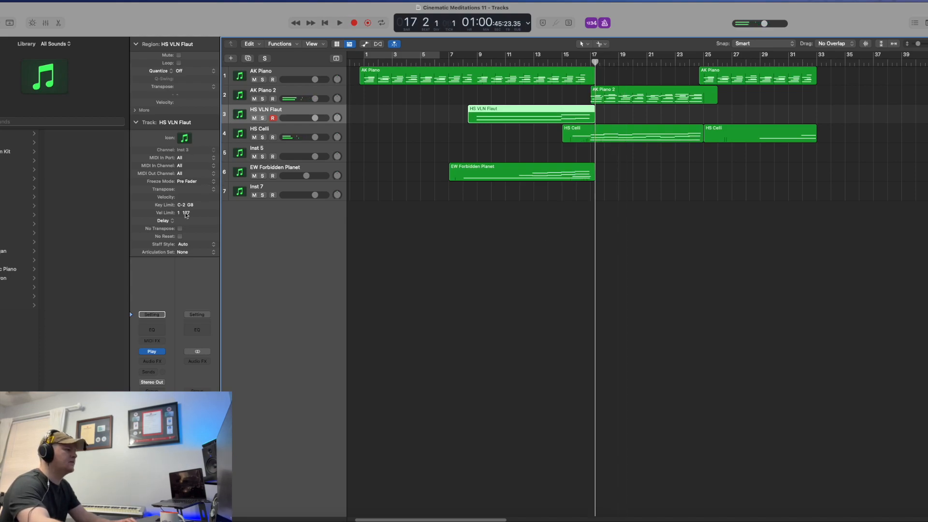
click(305, 93)
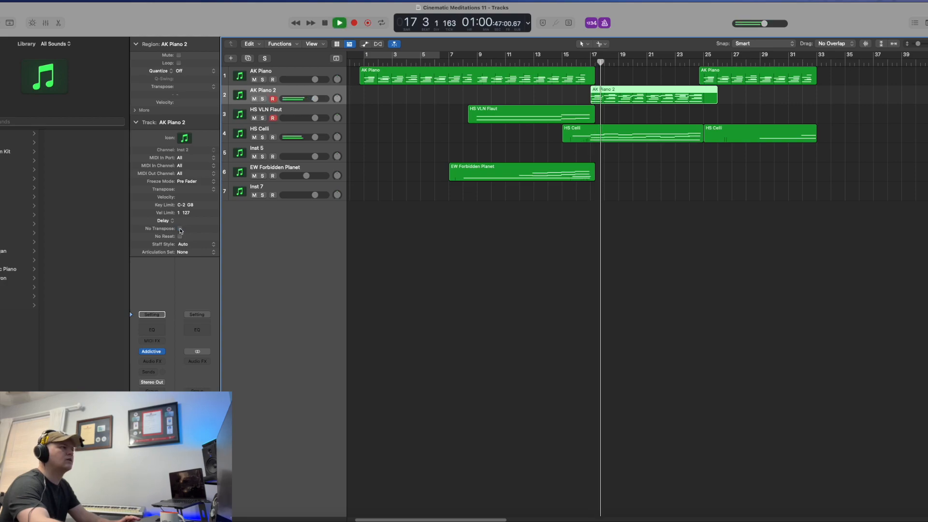
- Play back the arrangement around bars 17 to 18 to review the AK Piano 2 part
key(space)
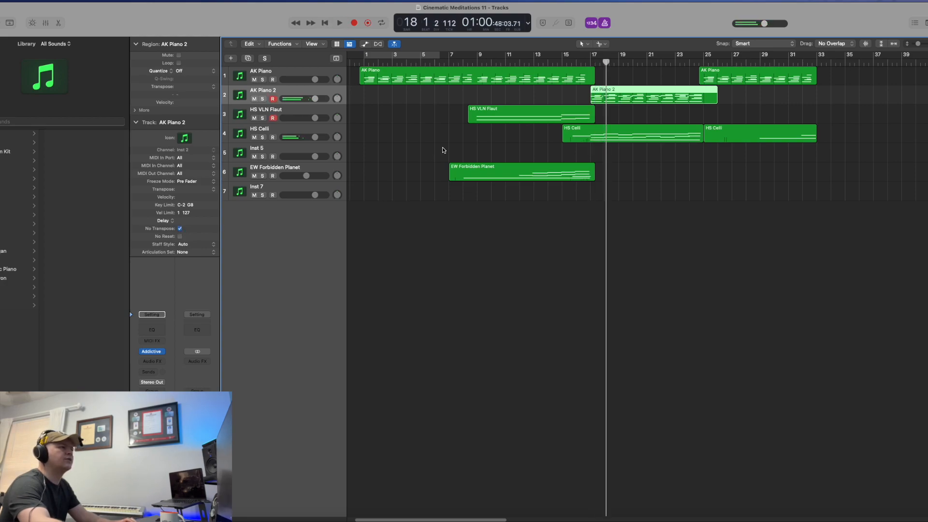
key(space)
key(comma)
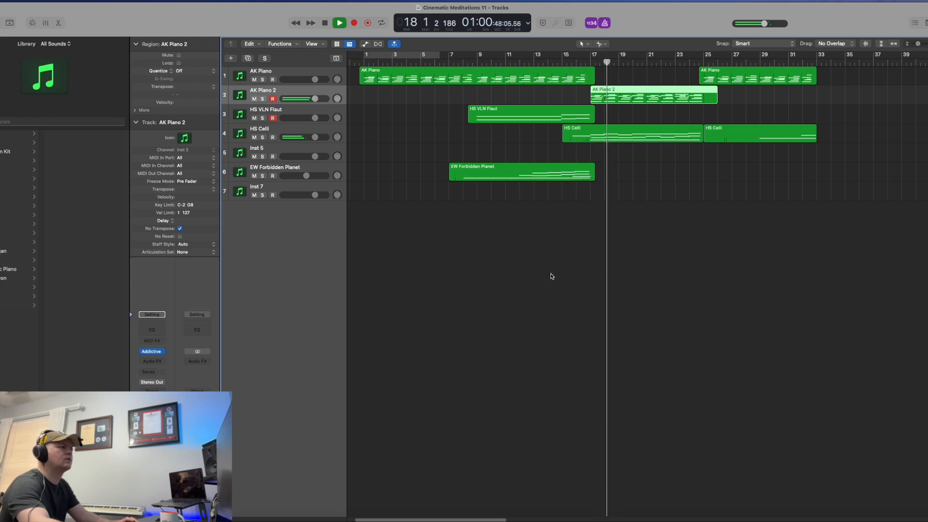
key(space)
scroll(497, 519, right, 4)
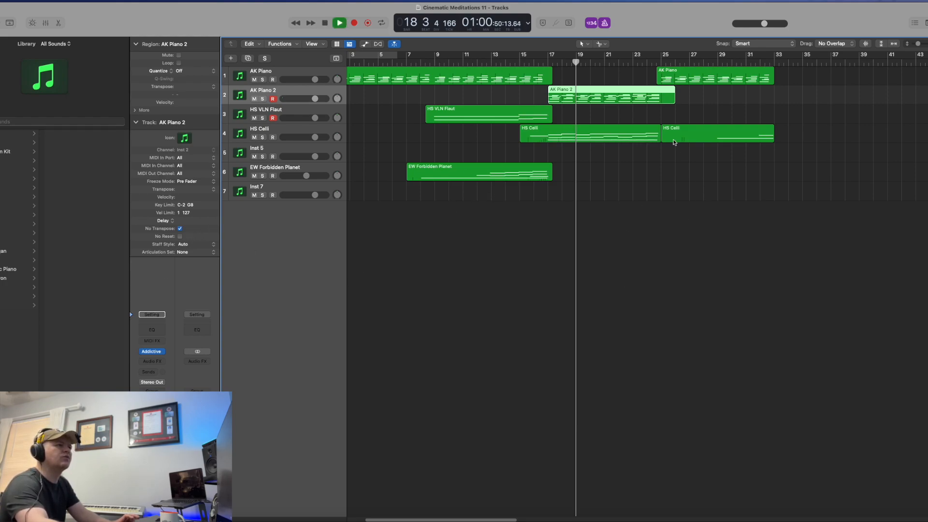
- Select the HS VLN Flaut track and record a new violin part from bar 25 to about bar 35, starting from a bar 24 pre-roll
click(300, 115)
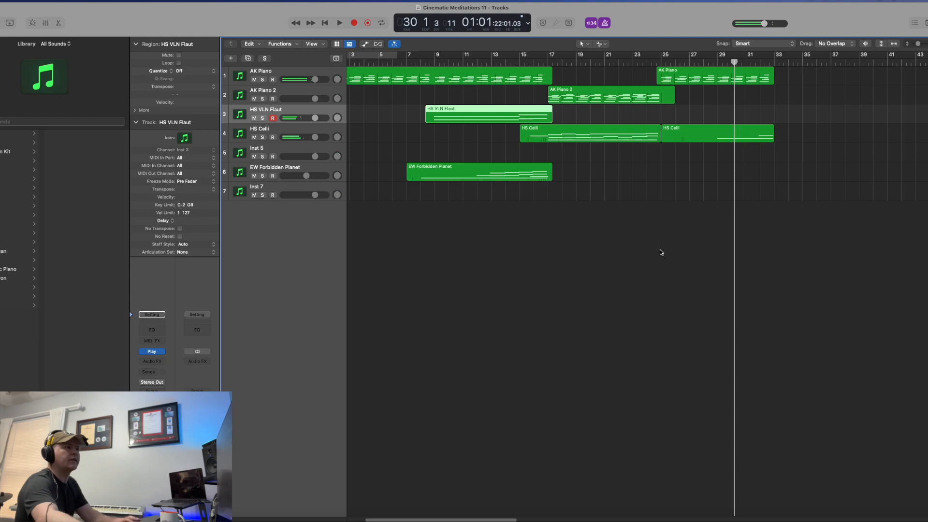
click(656, 64)
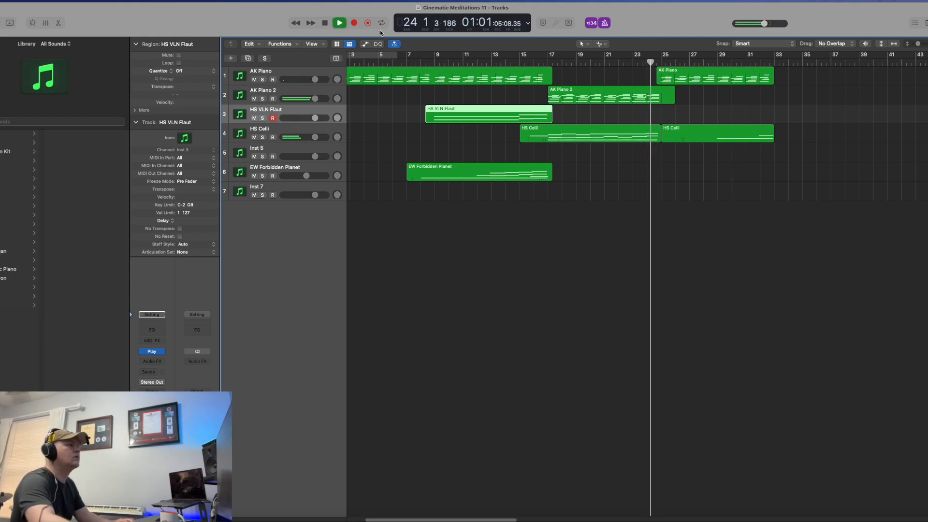
click(354, 23)
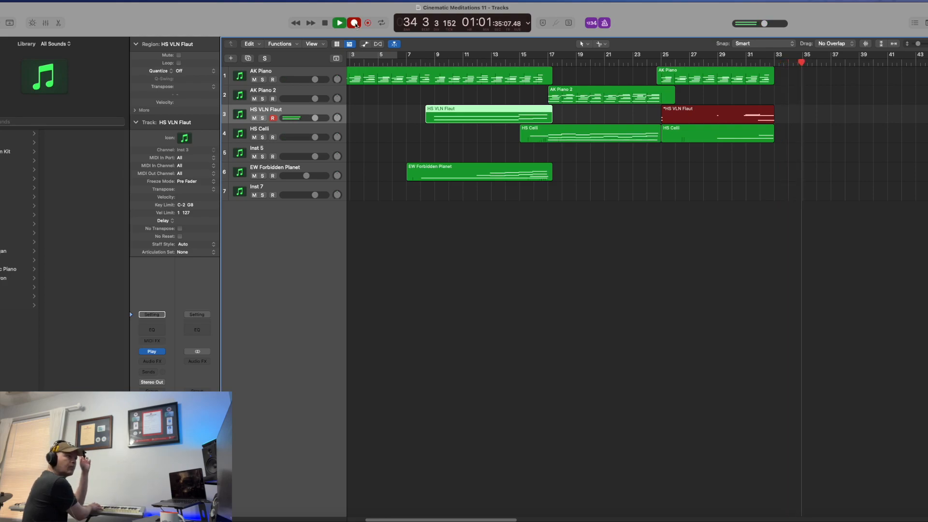
click(355, 25)
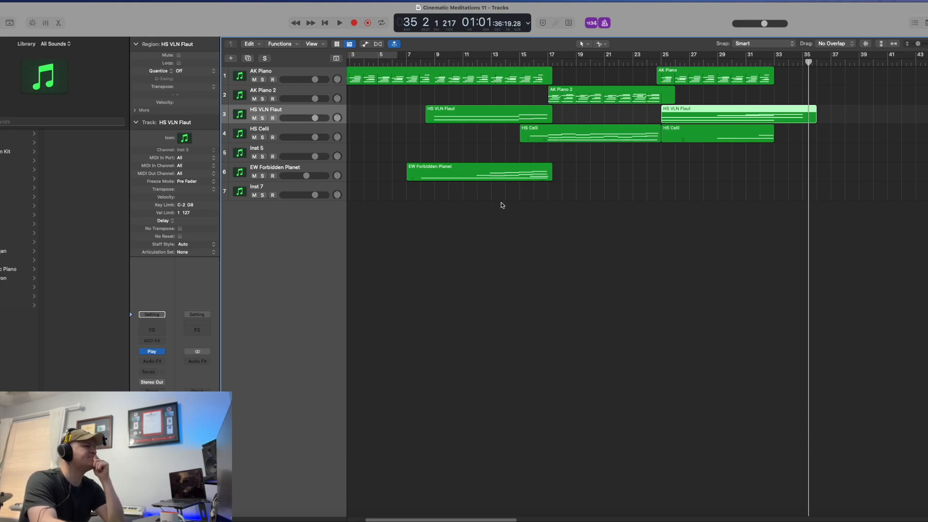
- Play the whole arrangement from the beginning and turn off the metronome
key(Return)
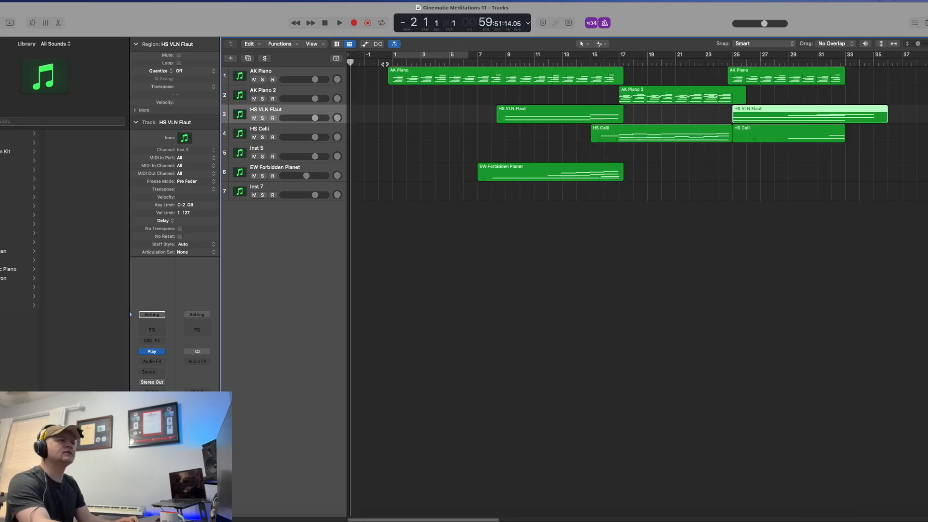
click(385, 63)
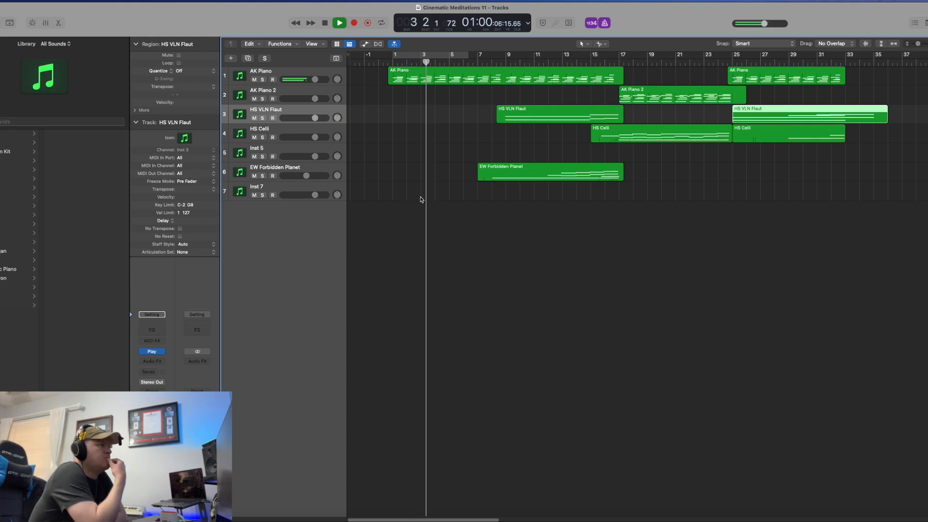
click(604, 24)
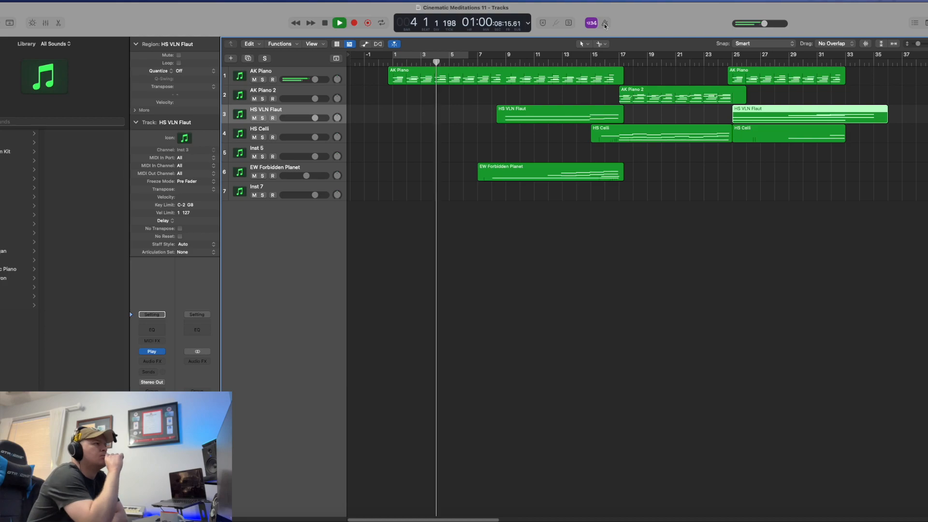
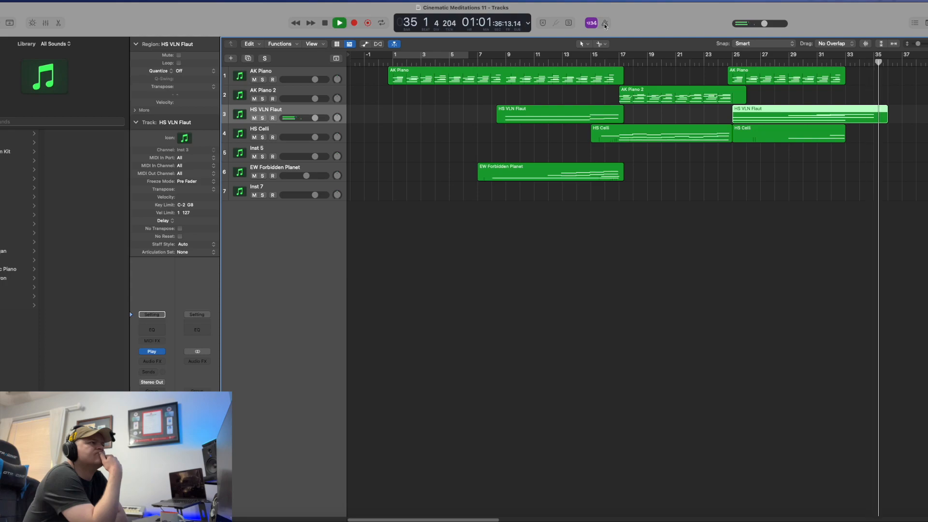
- Stop playback and record-arm the AK Piano 2 track, making it the selected track
key(space)
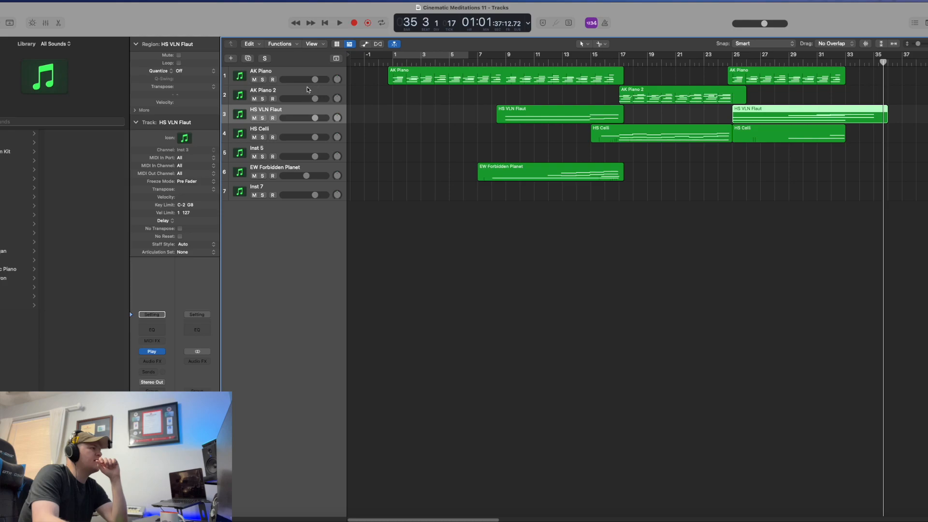
click(262, 99)
click(263, 99)
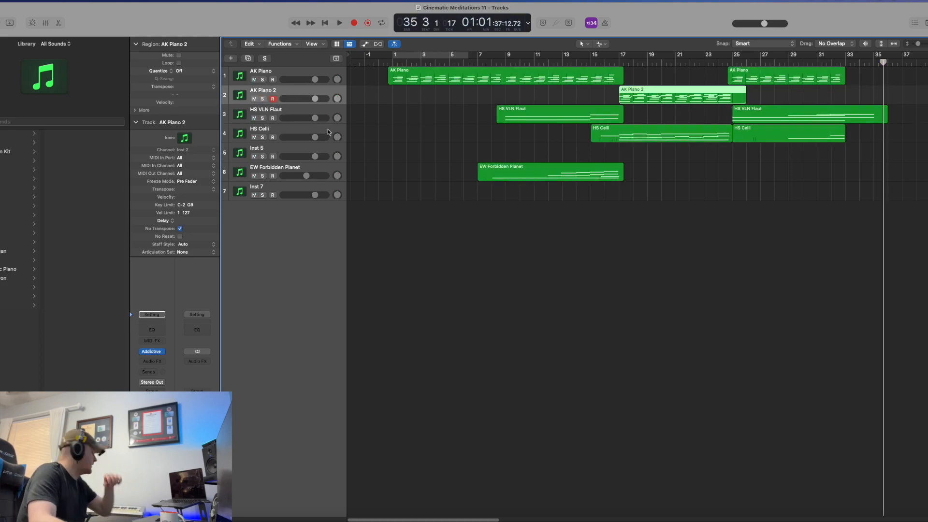